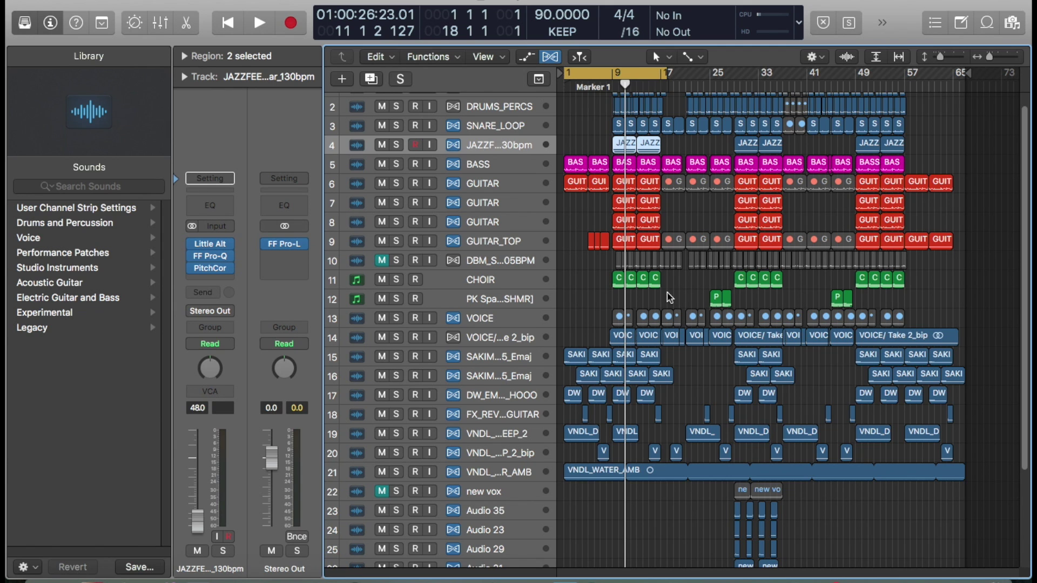
Select the VOICE/ Take 2_bip track and set the cycle range from bar 9 to bar 17.
{"action": "scroll", "coordinate": [655, 381], "scroll_direction": "down", "scroll_amount": 5}
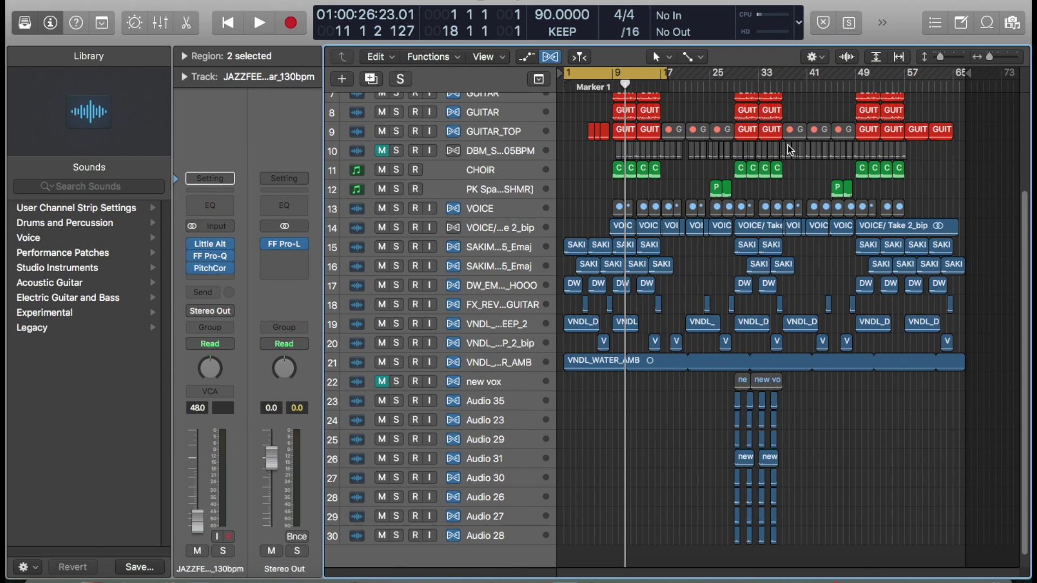
{"action": "scroll", "coordinate": [719, 213], "scroll_direction": "down", "scroll_amount": 1}
{"action": "left_click", "coordinate": [522, 208]}
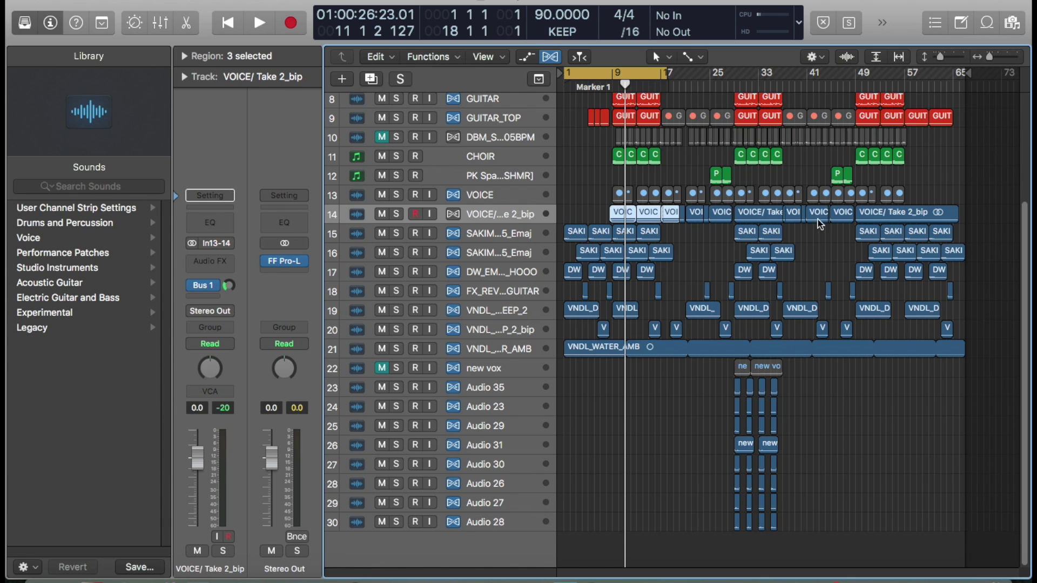
{"action": "left_click", "coordinate": [647, 71]}
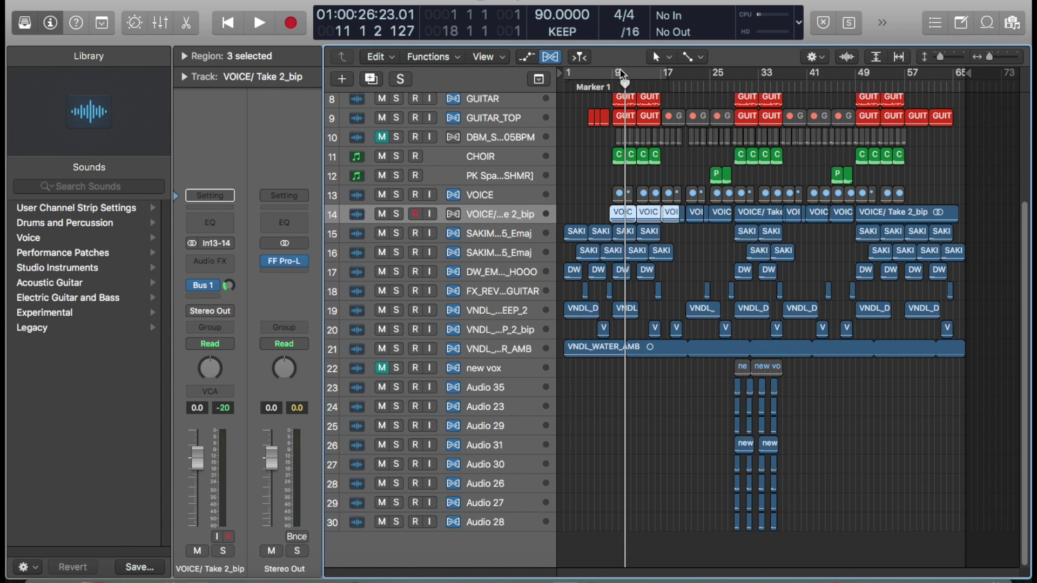
{"action": "left_click_drag", "start_coordinate": [620, 69], "coordinate": [663, 70]}
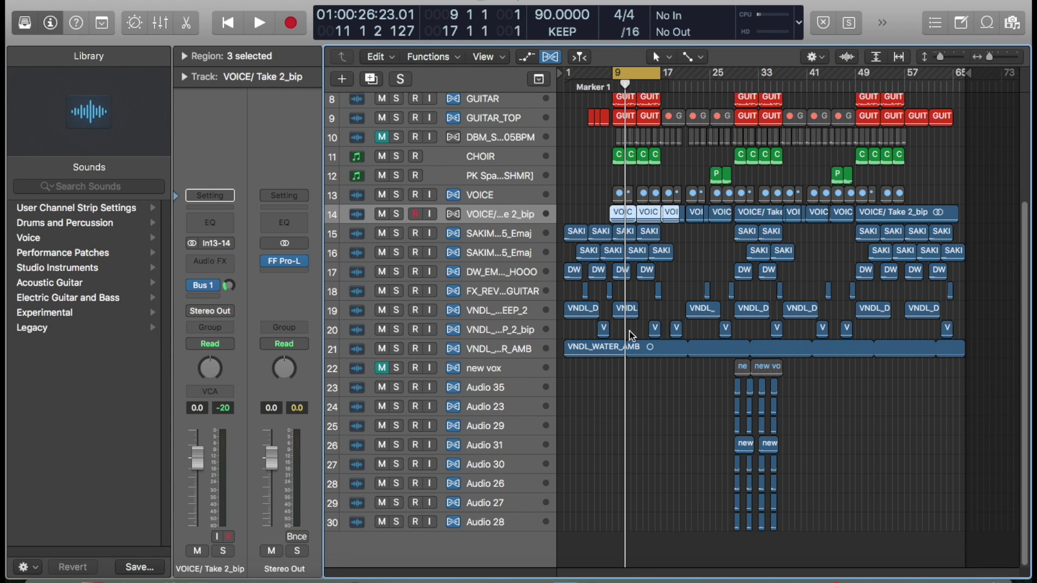
Solo all tracks from VOICE/ Take 2_bip down to the last track, Audio 28.
{"action": "left_click_drag", "start_coordinate": [630, 336], "coordinate": [700, 179]}
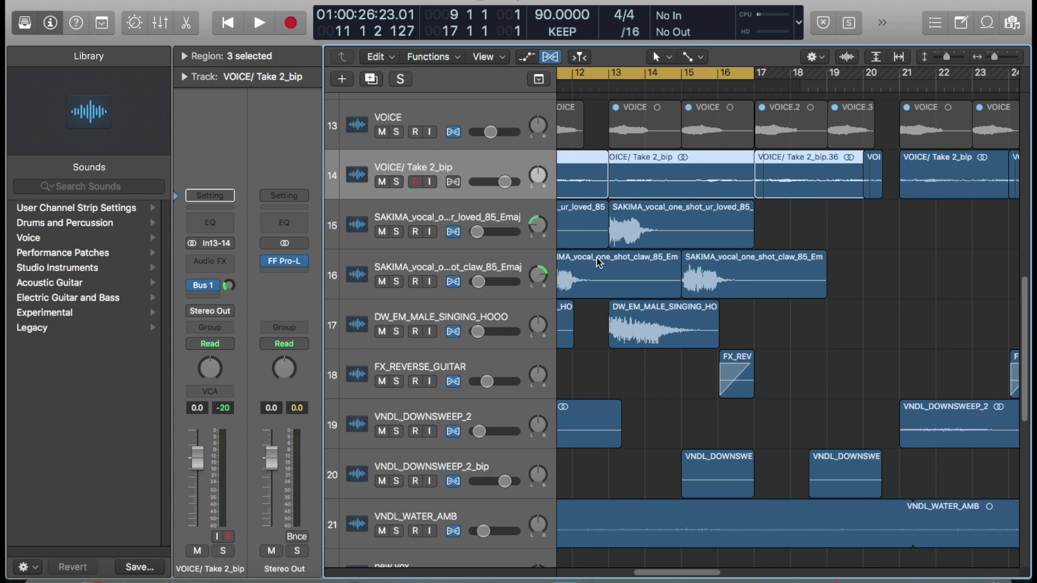
{"action": "scroll", "coordinate": [780, 266], "scroll_direction": "left", "scroll_amount": 5}
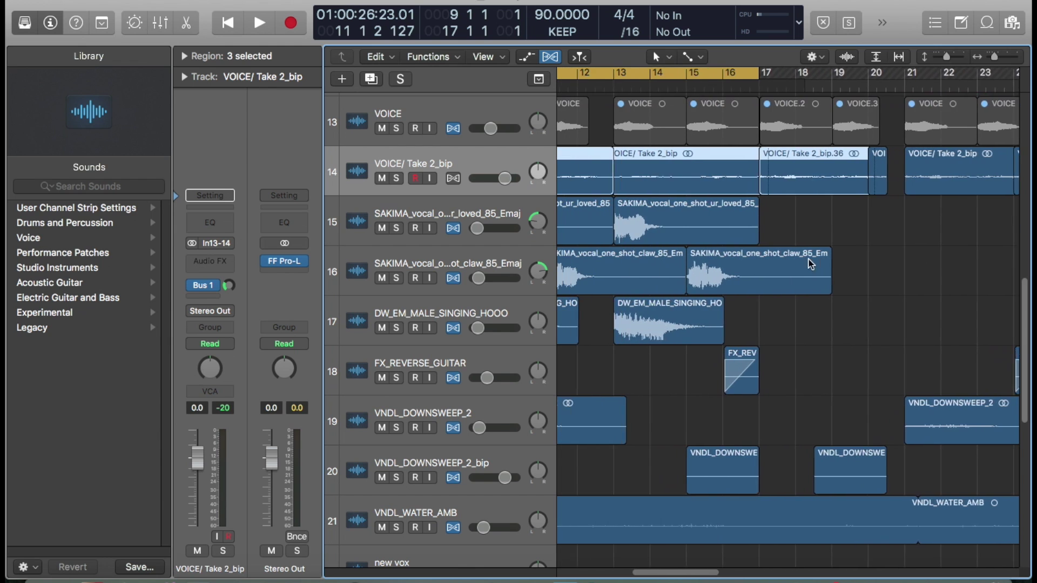
{"action": "scroll", "coordinate": [791, 221], "scroll_direction": "left", "scroll_amount": 1}
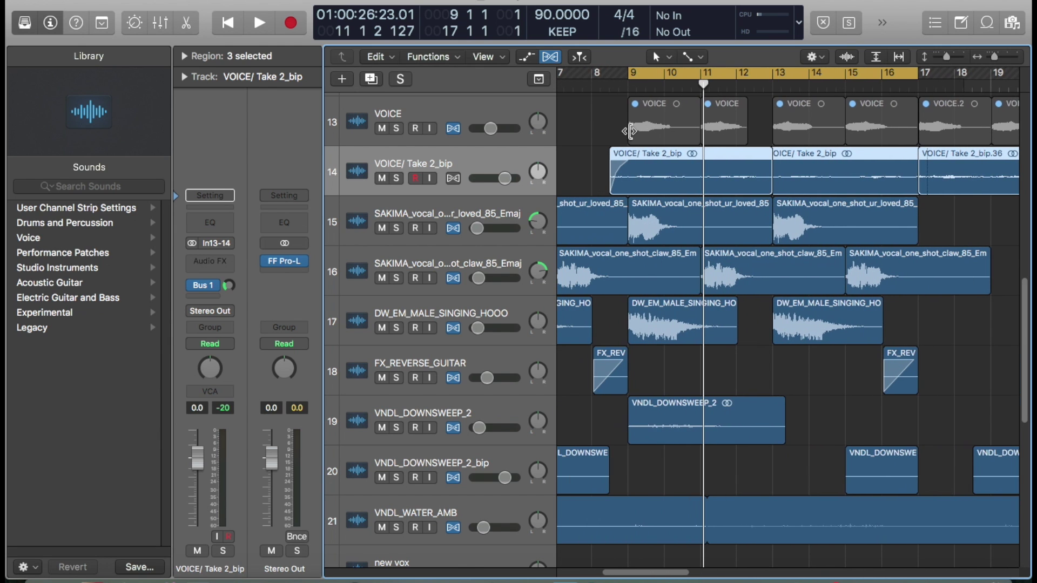
{"action": "left_click", "coordinate": [470, 161]}
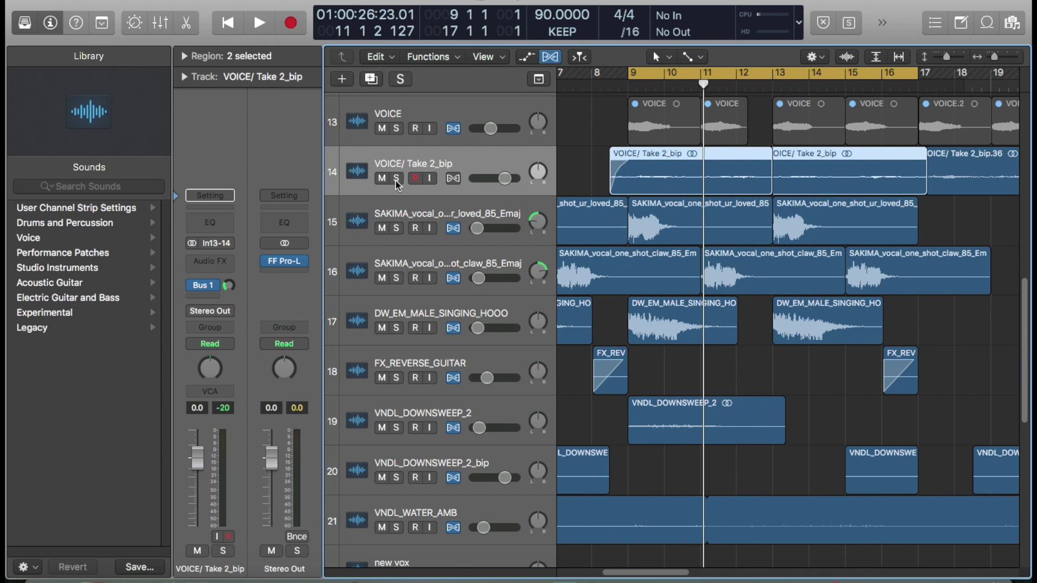
{"action": "scroll", "coordinate": [397, 176], "scroll_direction": "down", "scroll_amount": 2}
{"action": "left_click_drag", "start_coordinate": [396, 151], "coordinate": [405, 581]}
{"action": "scroll", "coordinate": [381, 408], "scroll_direction": "up", "scroll_amount": 10}
{"action": "key", "text": "super+Left"}
{"action": "key", "text": "super+Left"}
{"action": "key", "text": "super+Left"}
{"action": "key", "text": "super+Left"}
{"action": "key", "text": "super+Left"}
{"action": "key", "text": "space"}
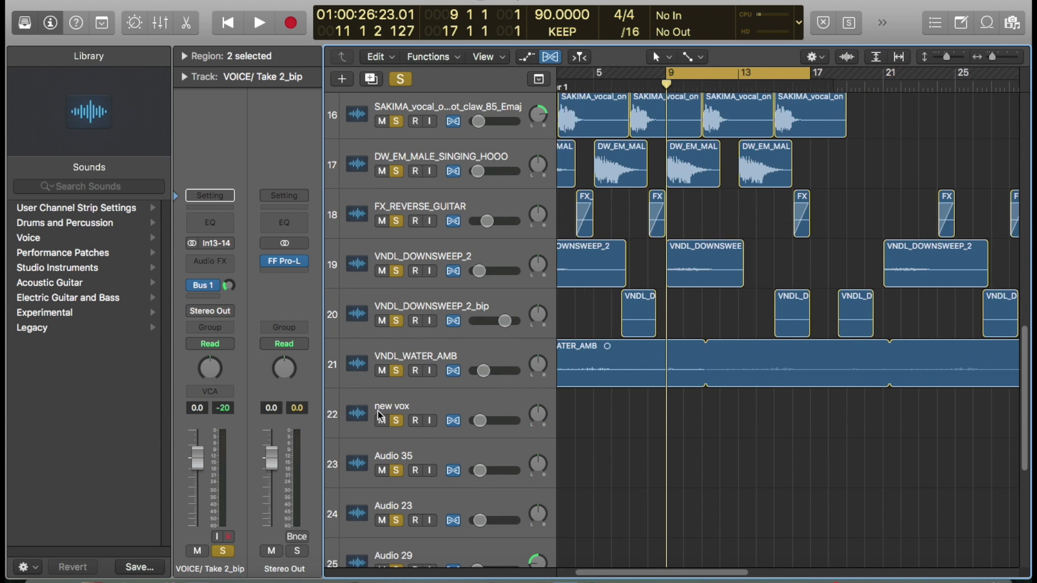
Mute the new vox track within the soloed group.
{"action": "key", "text": "super+Left"}
{"action": "key", "text": "super+Left"}
{"action": "scroll", "coordinate": [359, 414], "scroll_direction": "down", "scroll_amount": 3}
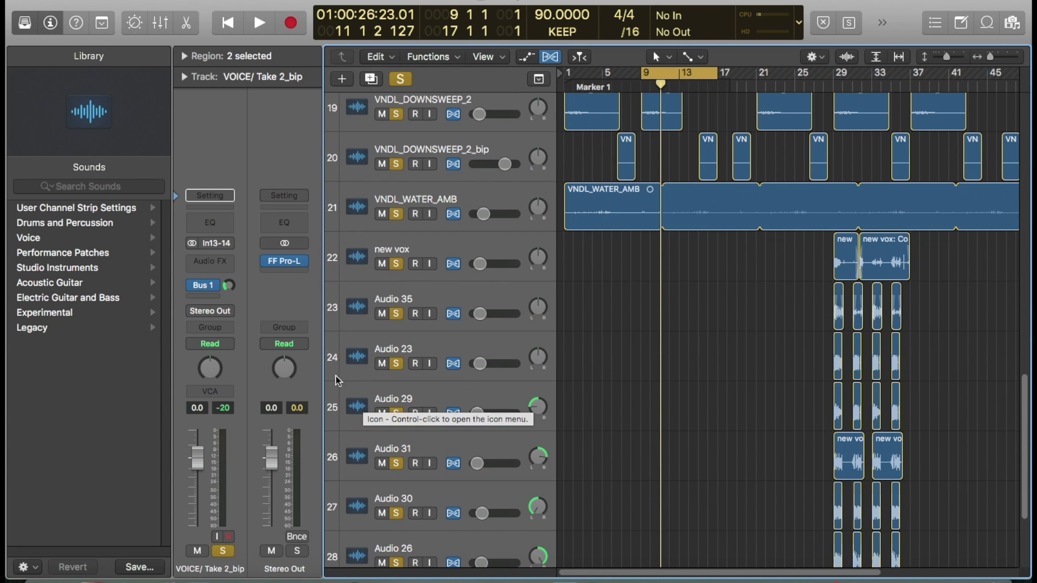
{"action": "left_click", "coordinate": [382, 264]}
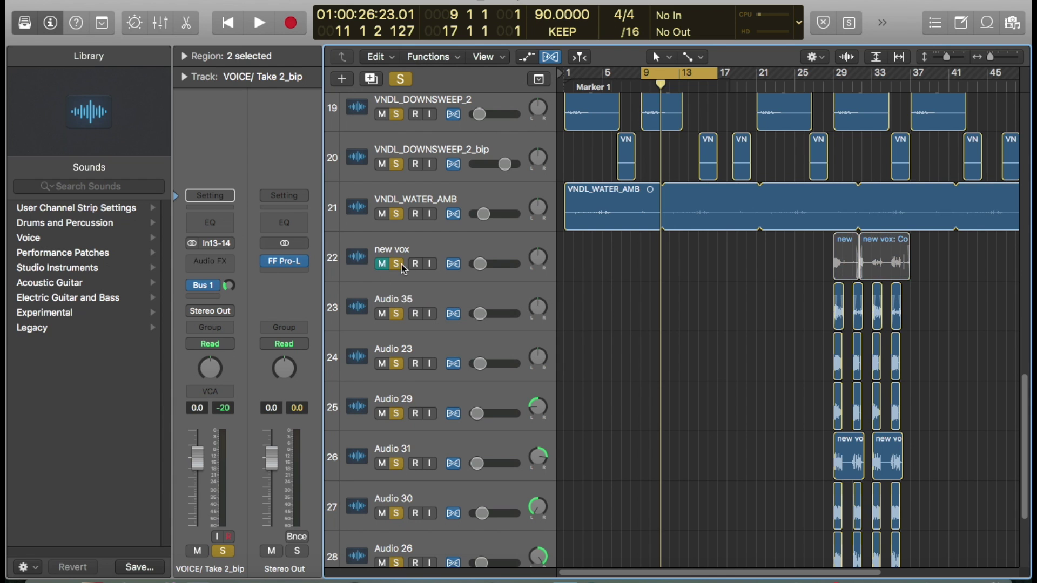
Play the soloed vocal and effect tracks from bar 9, stopping before the cycle ends.
{"action": "scroll", "coordinate": [611, 188], "scroll_direction": "up", "scroll_amount": 2}
{"action": "scroll", "coordinate": [611, 187], "scroll_direction": "up", "scroll_amount": 4}
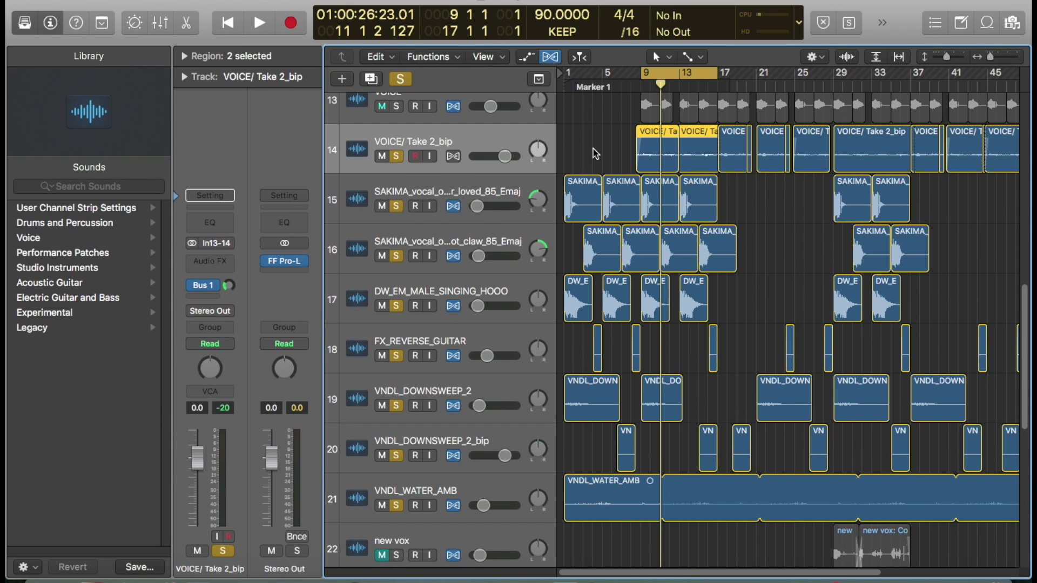
{"action": "key", "text": "space"}
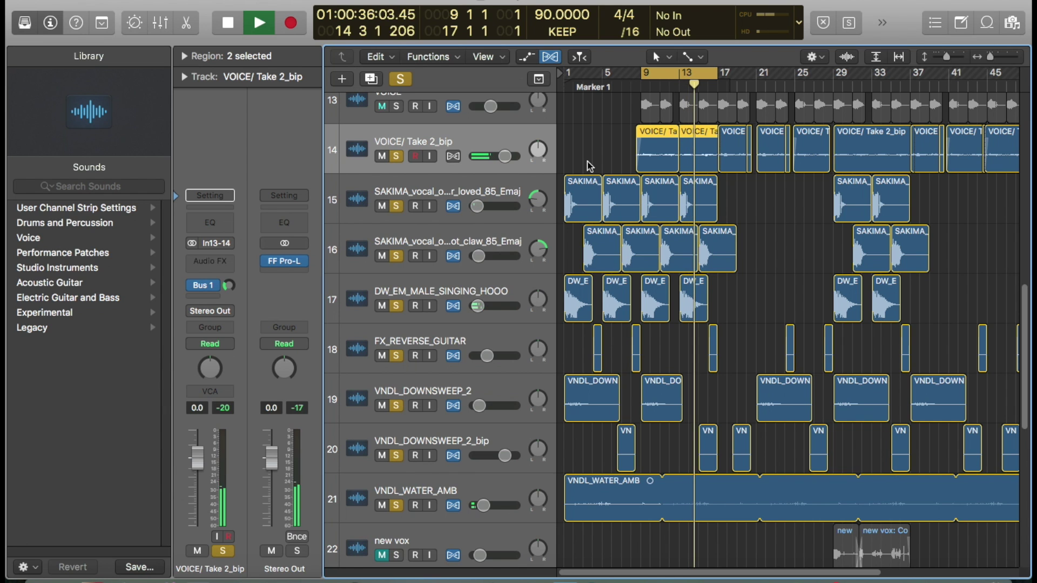
{"action": "key", "text": "space"}
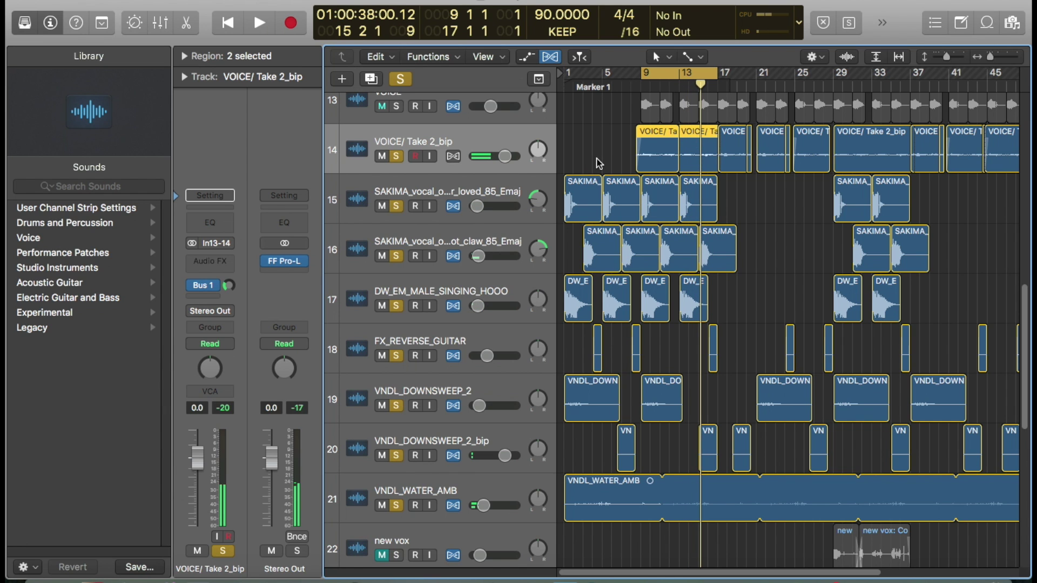
Set the cycle range to bars 29 through 37 and play the soloed tracks in it.
{"action": "left_click_drag", "start_coordinate": [836, 77], "coordinate": [912, 84]}
{"action": "scroll", "coordinate": [912, 84], "scroll_direction": "down", "scroll_amount": 8}
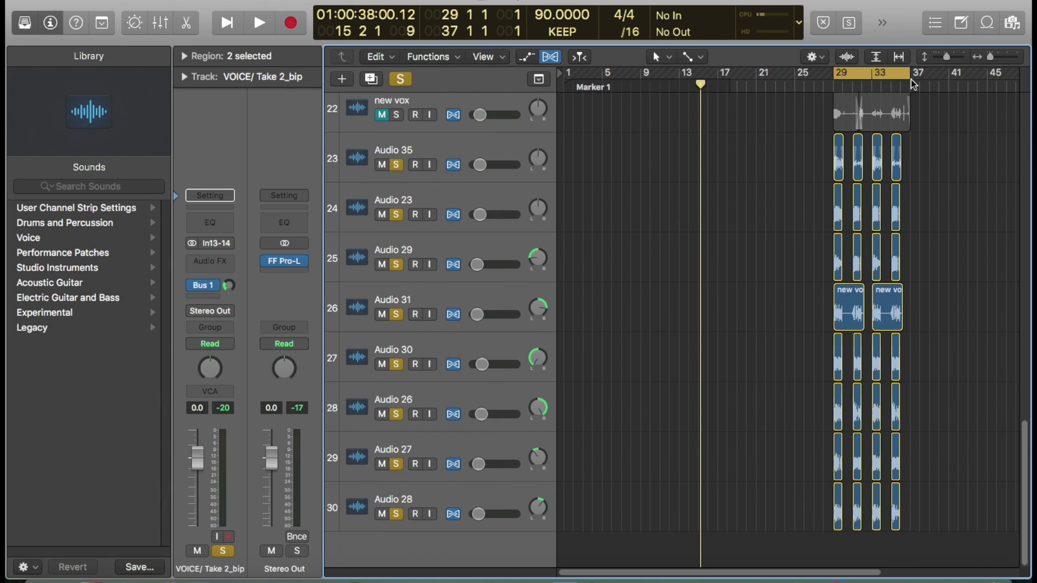
{"action": "key", "text": "space"}
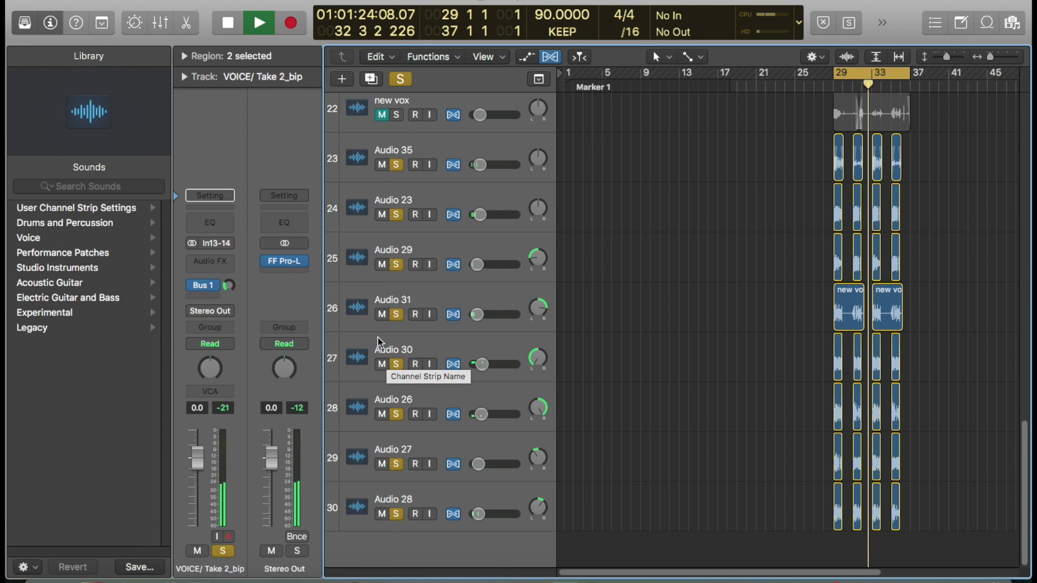
{"action": "key", "text": "space"}
Solo only the VOICE track and unmute its four regions between bars 29 and 37.
{"action": "scroll", "coordinate": [381, 316], "scroll_direction": "up", "scroll_amount": 15}
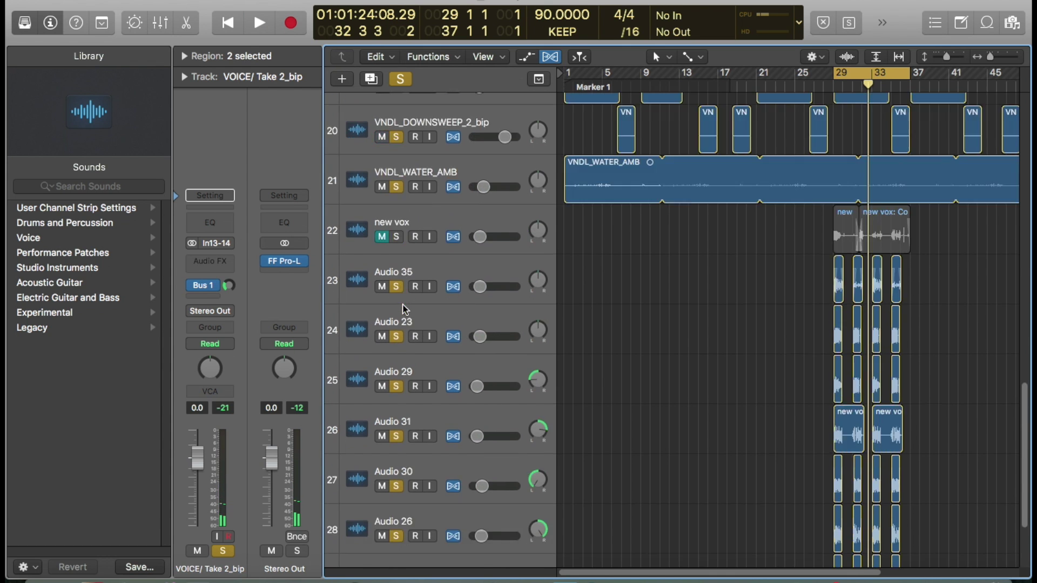
{"action": "scroll", "coordinate": [411, 305], "scroll_direction": "down", "scroll_amount": 8}
{"action": "scroll", "coordinate": [427, 301], "scroll_direction": "up", "scroll_amount": 4}
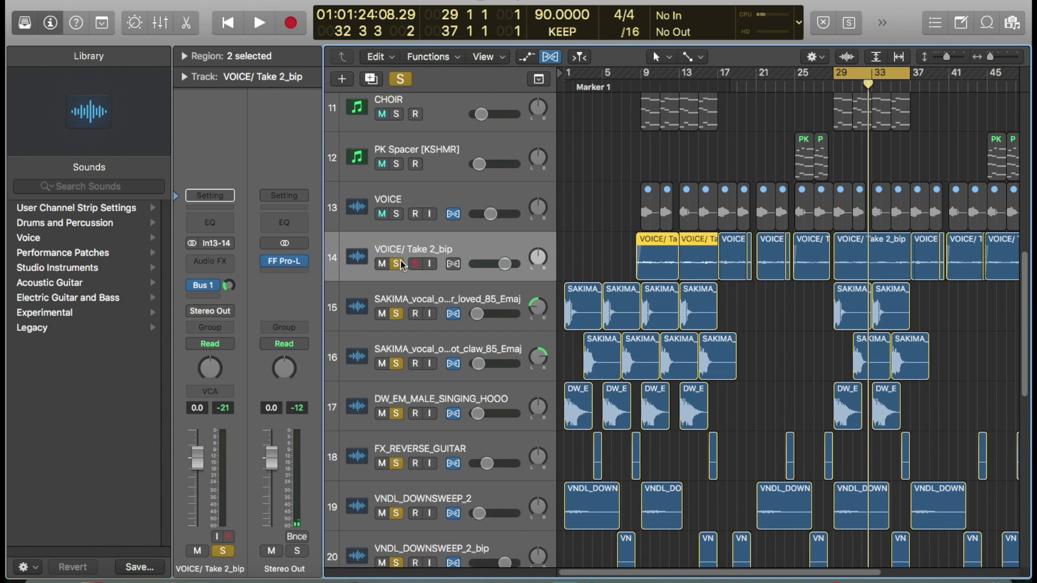
{"action": "left_click", "coordinate": [399, 218]}
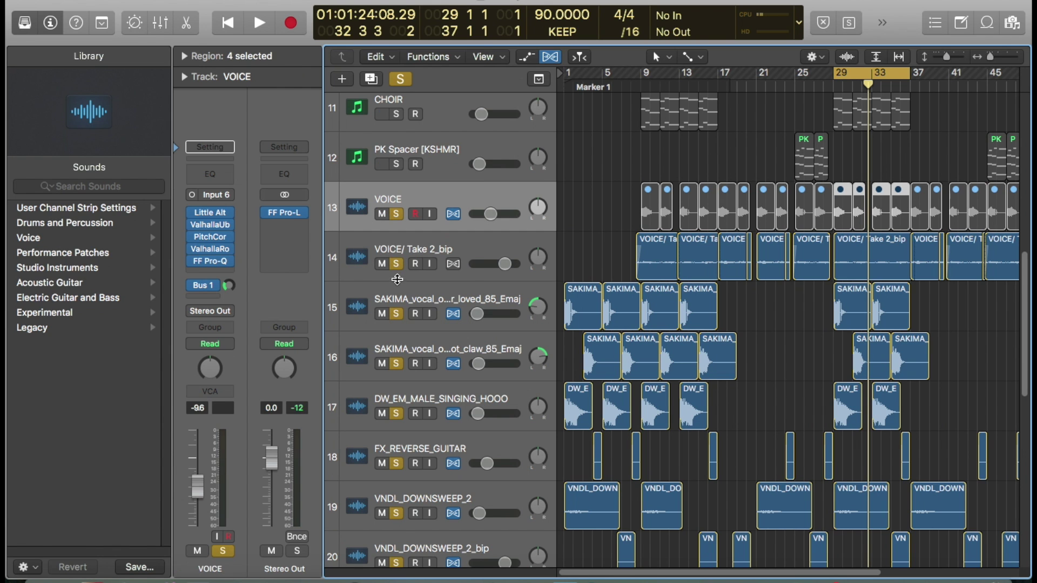
{"action": "left_click", "coordinate": [396, 213], "text": "alt"}
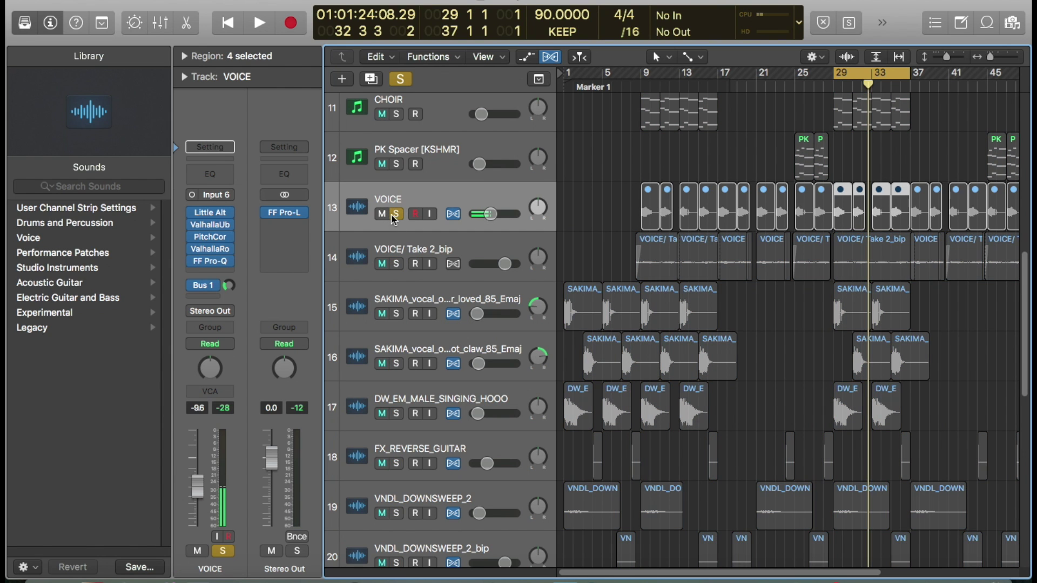
{"action": "key", "text": "ctrl+m"}
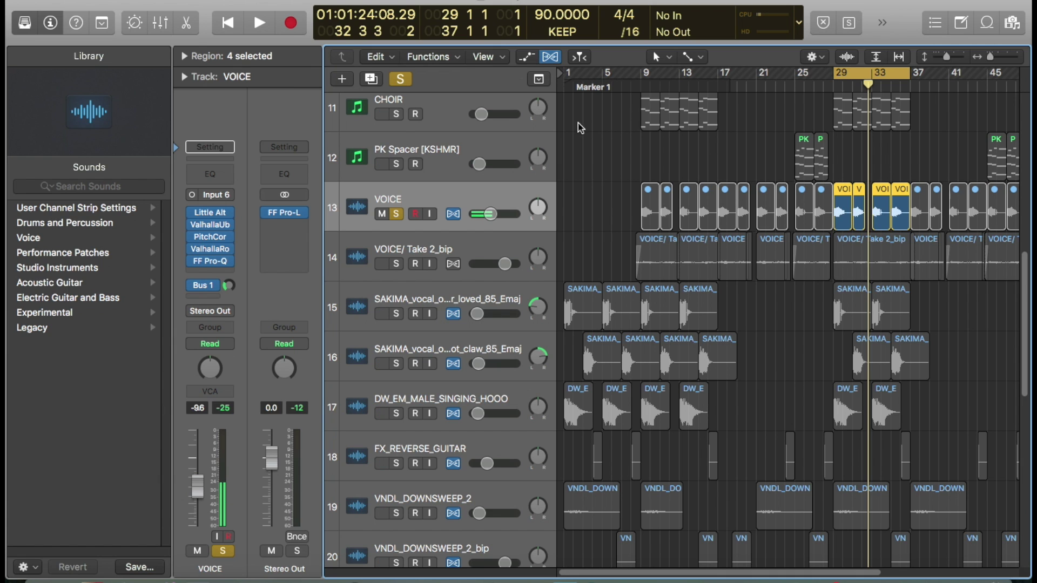
Bypass all effect inserts and the Bus 1 send on the VOICE channel strip.
{"action": "key", "text": "space"}
{"action": "key", "text": "space"}
{"action": "left_click_drag", "start_coordinate": [193, 212], "coordinate": [194, 268]}
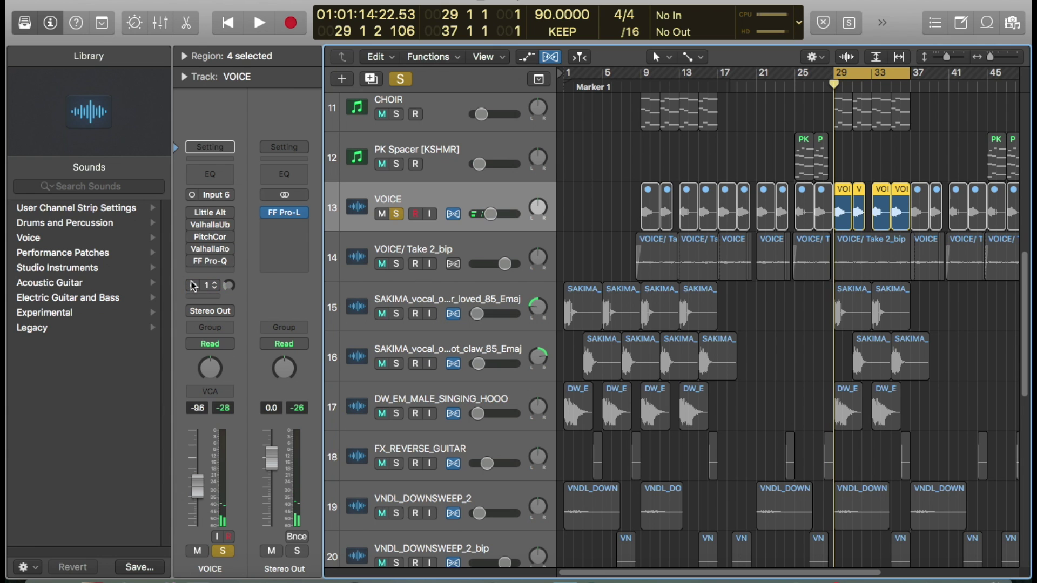
Play the dry VOICE recording from bar 29 twice, stopping playback each time.
{"action": "key", "text": "space"}
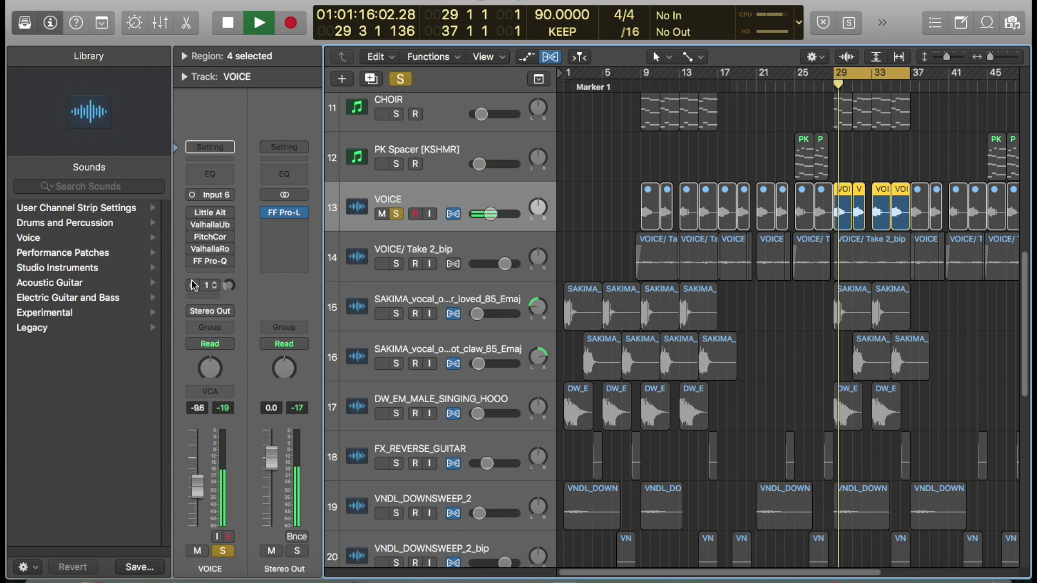
{"action": "key", "text": "space"}
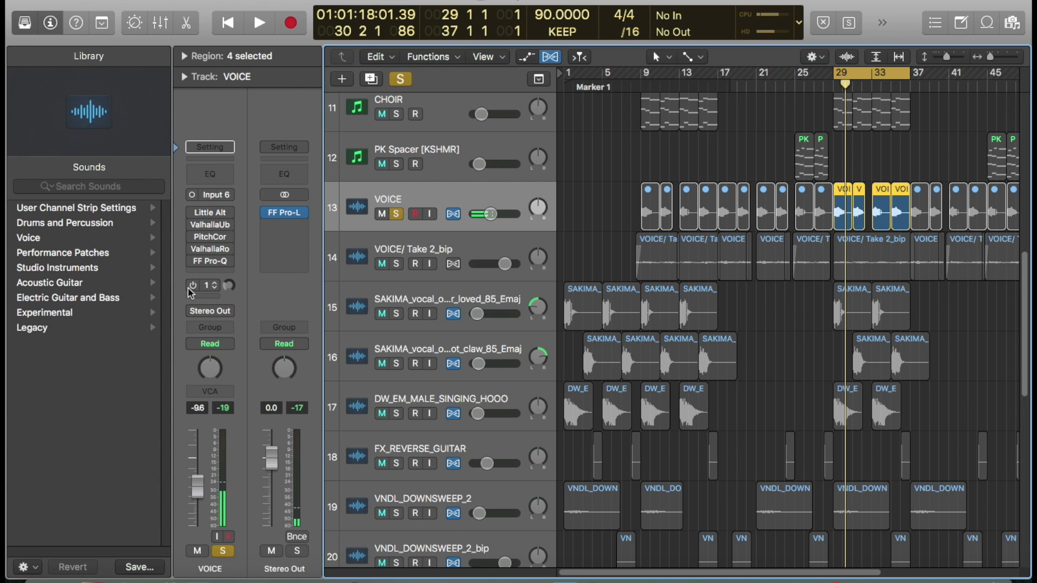
{"action": "key", "text": "space"}
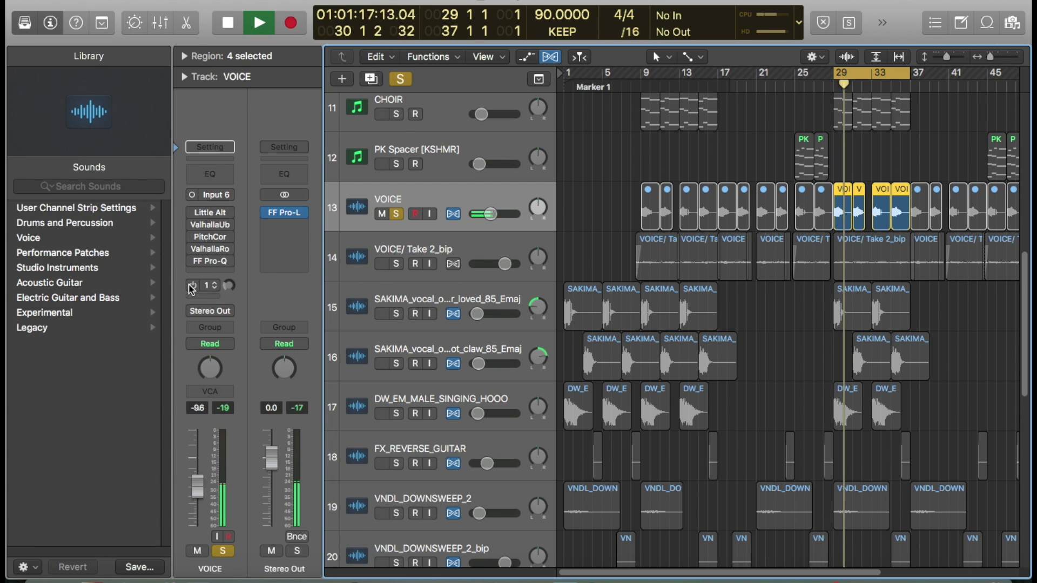
{"action": "key", "text": "space"}
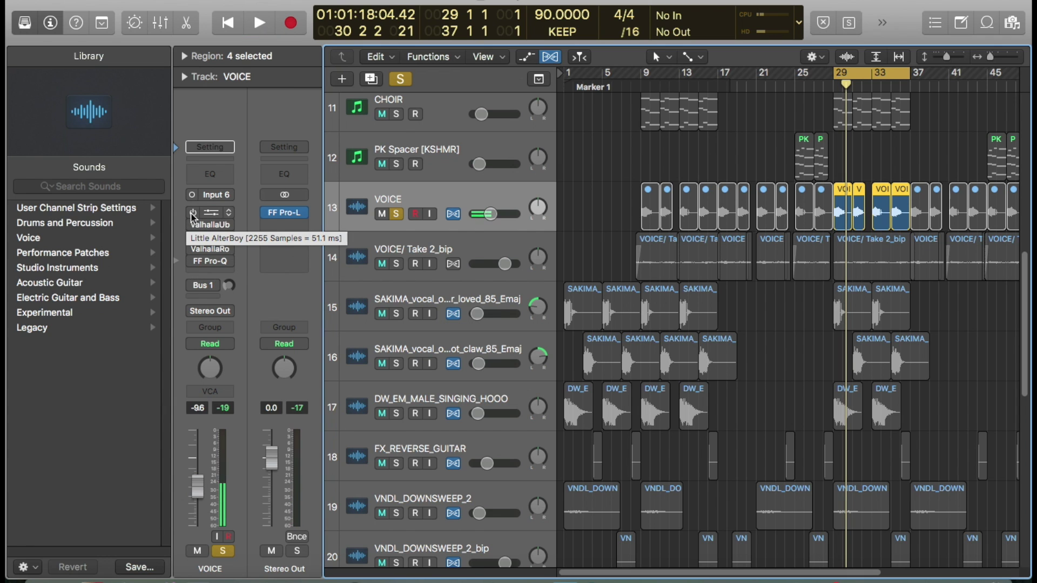
Open Little AlterBoy on the VOICE channel, enable it and audition the voice before closing the plug-in.
{"action": "left_click", "coordinate": [210, 214]}
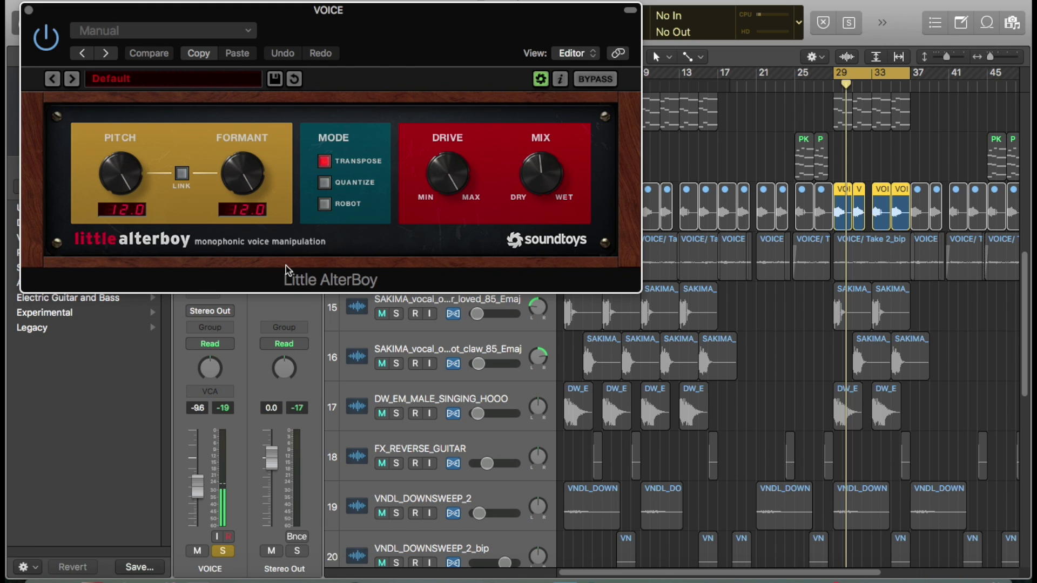
{"action": "key", "text": "space"}
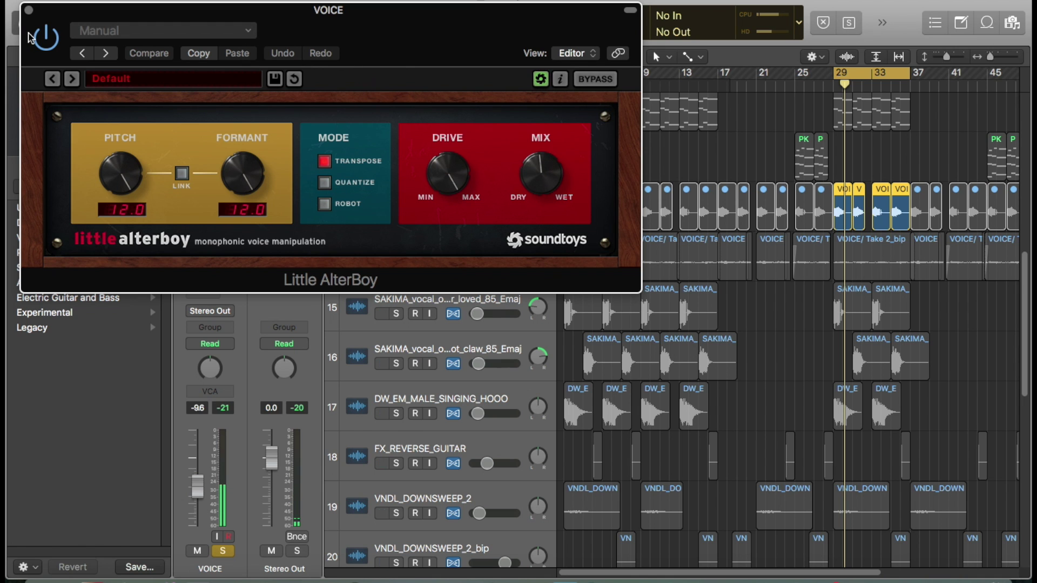
{"action": "left_click", "coordinate": [28, 11]}
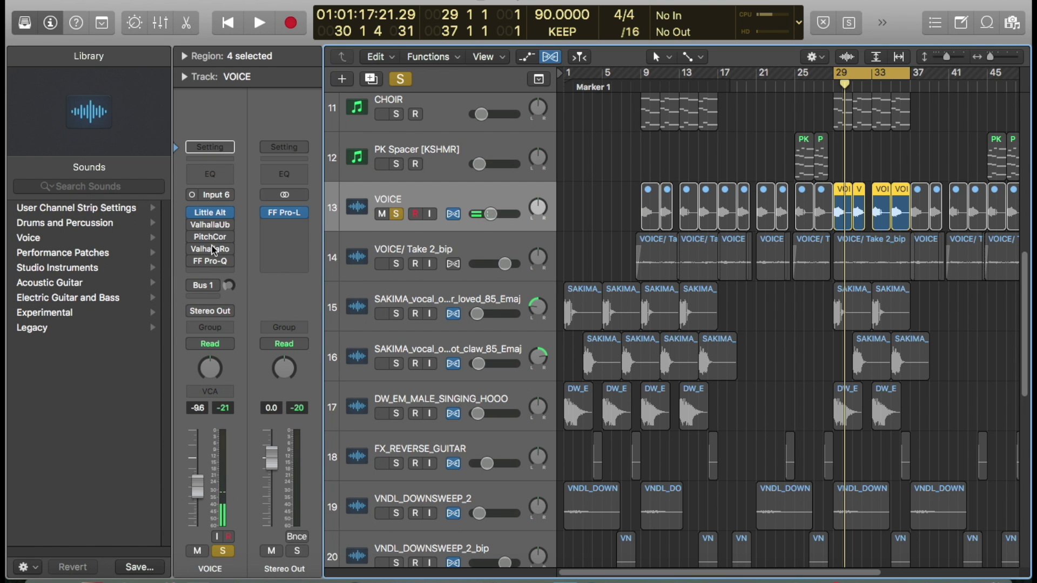
Enable the ValhallaUberMod effect on the VOICE channel and close its plug-in window.
{"action": "left_click", "coordinate": [207, 227]}
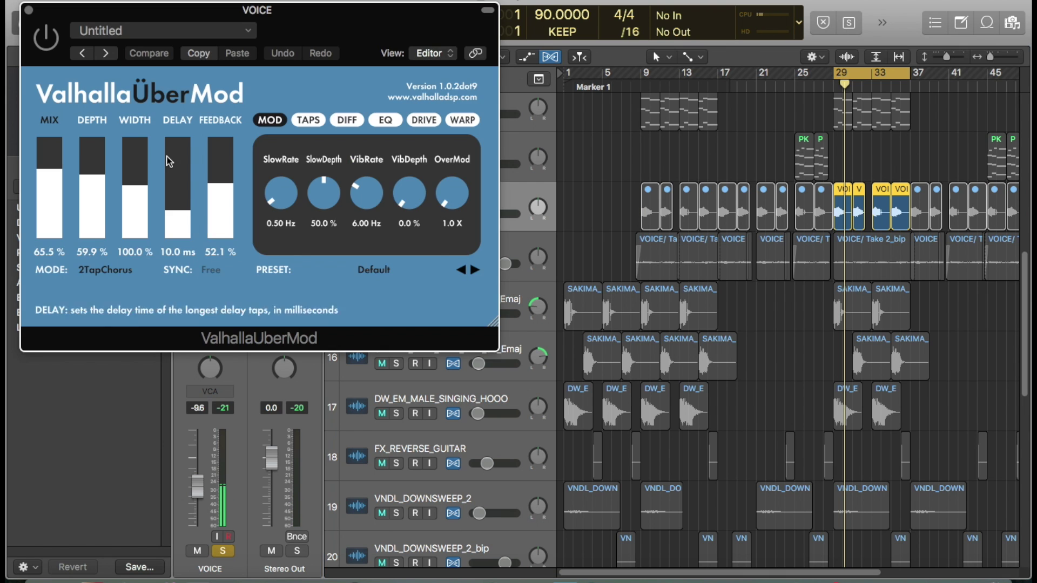
{"action": "left_click", "coordinate": [51, 40]}
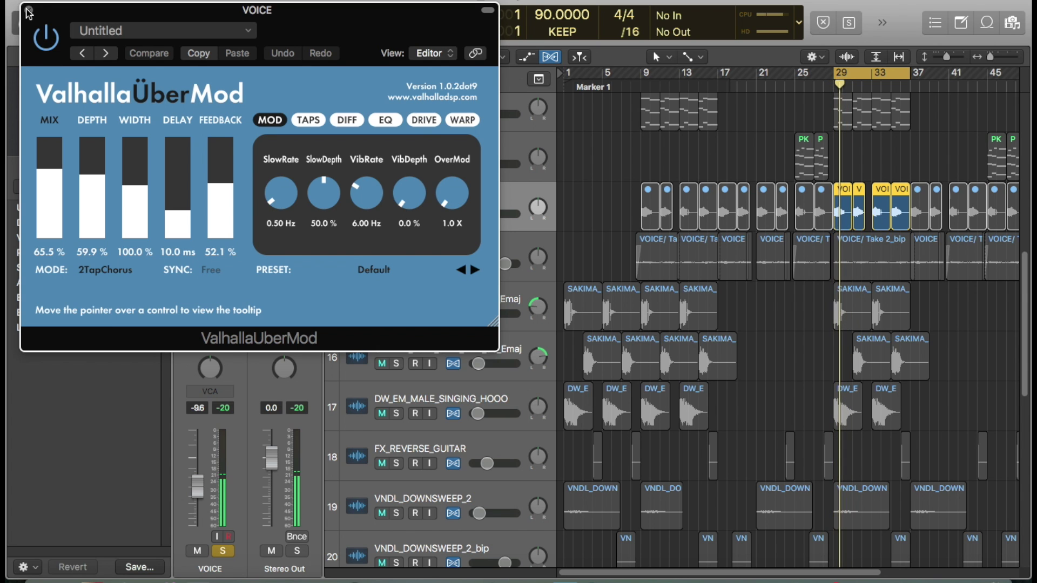
{"action": "left_click", "coordinate": [28, 11]}
Enable the Pitch Correction effect on the VOICE channel and close its plug-in window.
{"action": "mouse_move", "coordinate": [193, 240]}
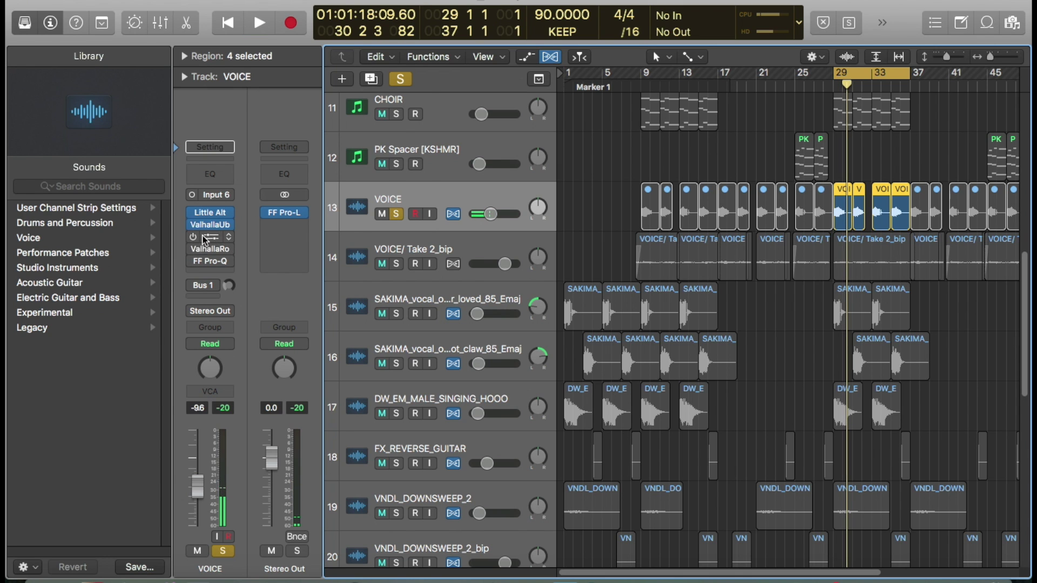
{"action": "left_click", "coordinate": [207, 237]}
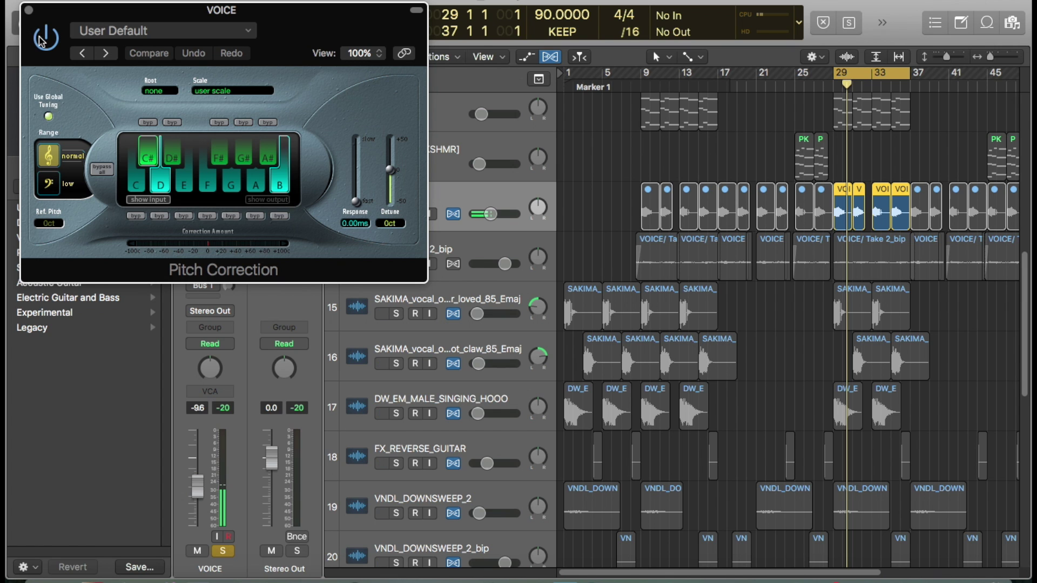
{"action": "left_click", "coordinate": [29, 11]}
Open ValhallaRoom on the VOICE channel, enable it, close its plug-in window and audition the voice before stopping playback.
{"action": "mouse_move", "coordinate": [196, 252]}
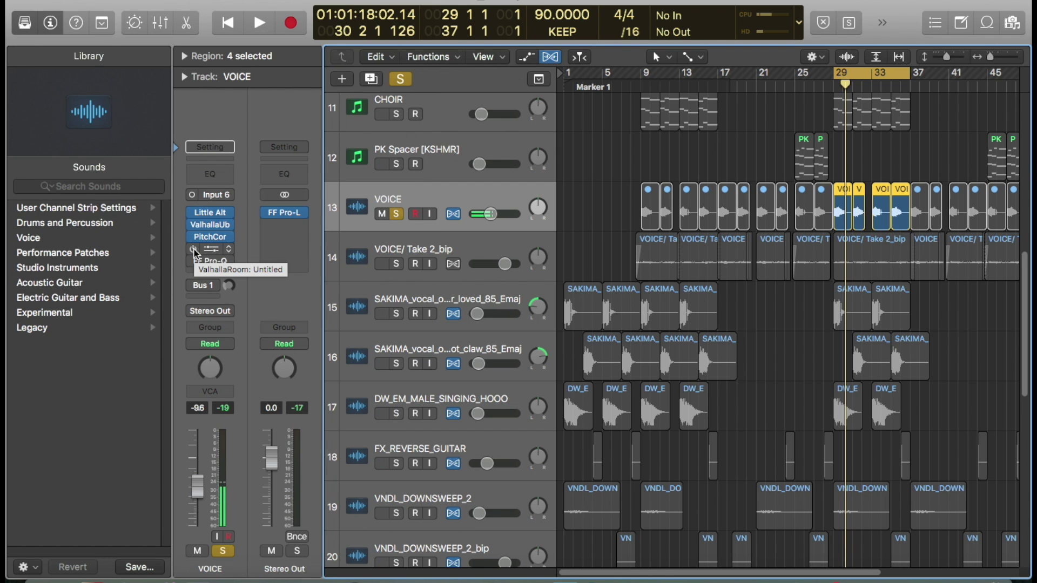
{"action": "left_click", "coordinate": [207, 250]}
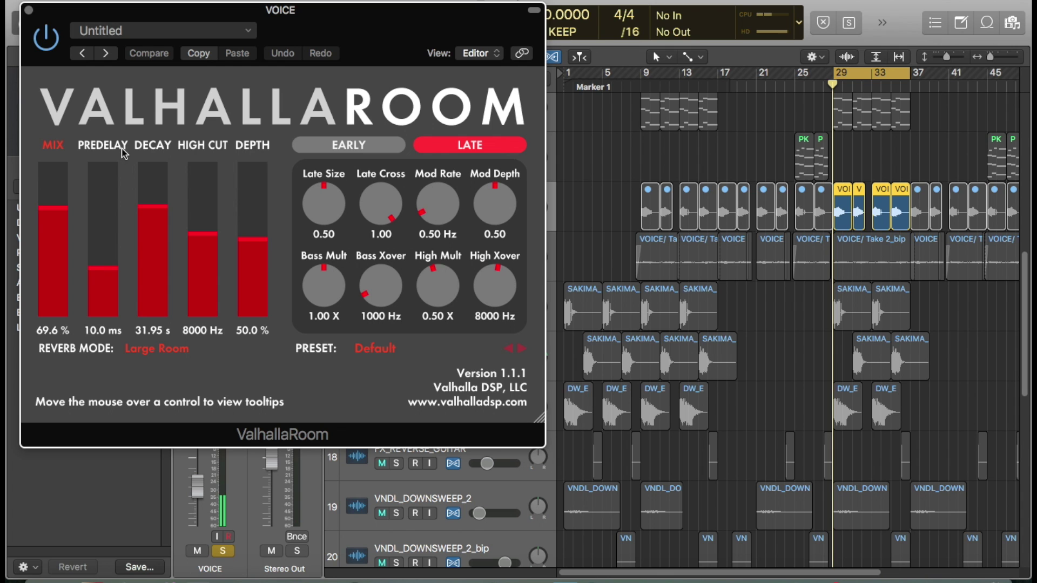
{"action": "left_click", "coordinate": [29, 10]}
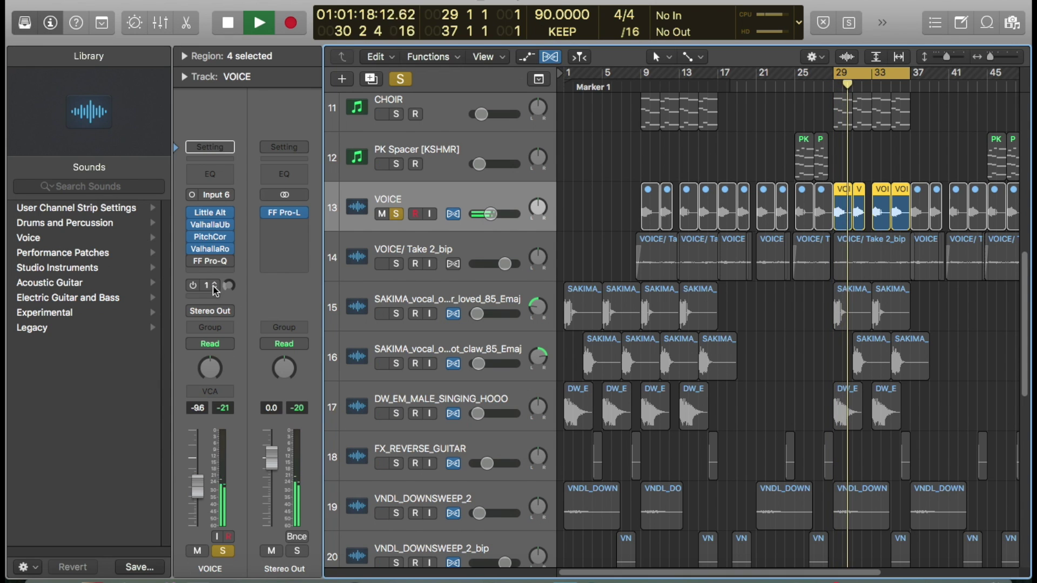
{"action": "key", "text": "space"}
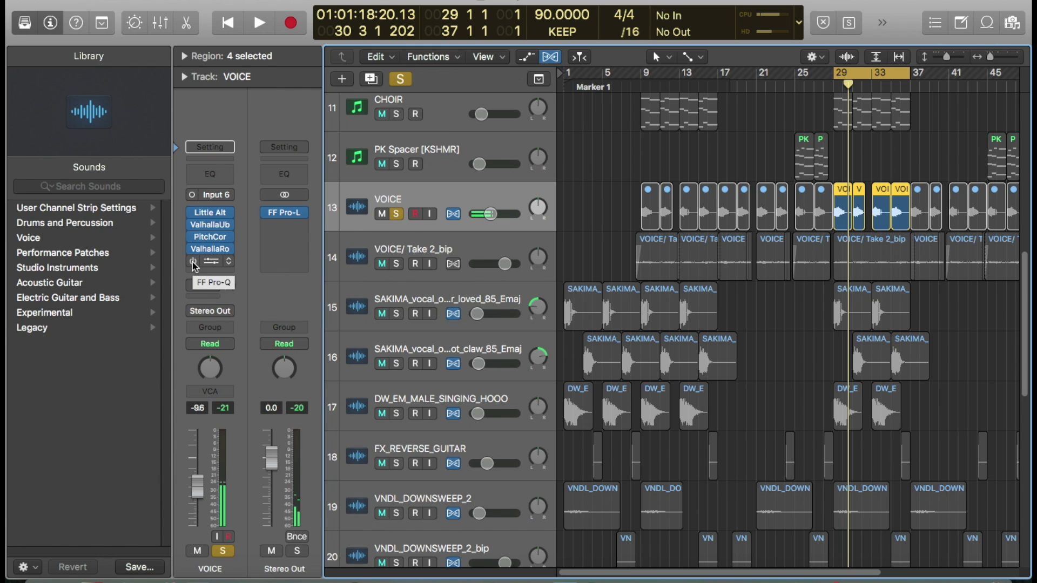
Enable FF Pro-Q and the Bus 1 send on the VOICE channel, auditioning the voice after each one.
{"action": "left_click", "coordinate": [194, 262]}
{"action": "key", "text": "space"}
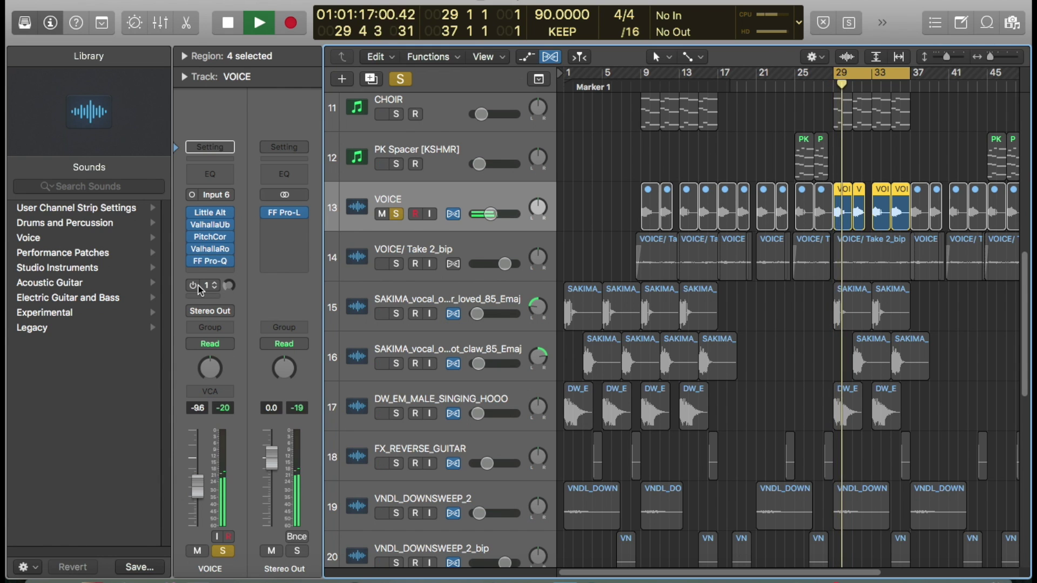
{"action": "key", "text": "space"}
{"action": "left_click", "coordinate": [198, 286]}
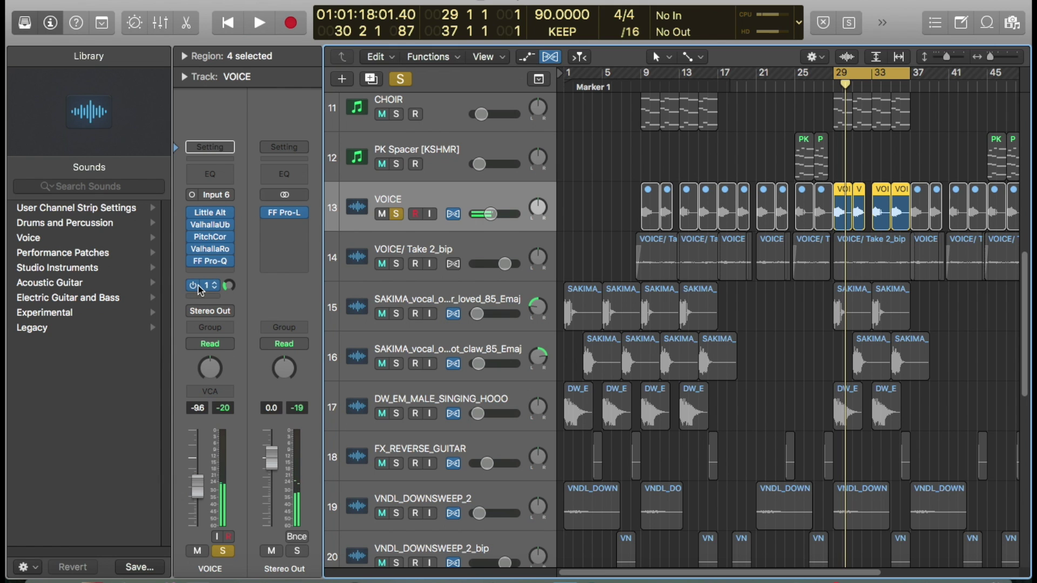
{"action": "key", "text": "space"}
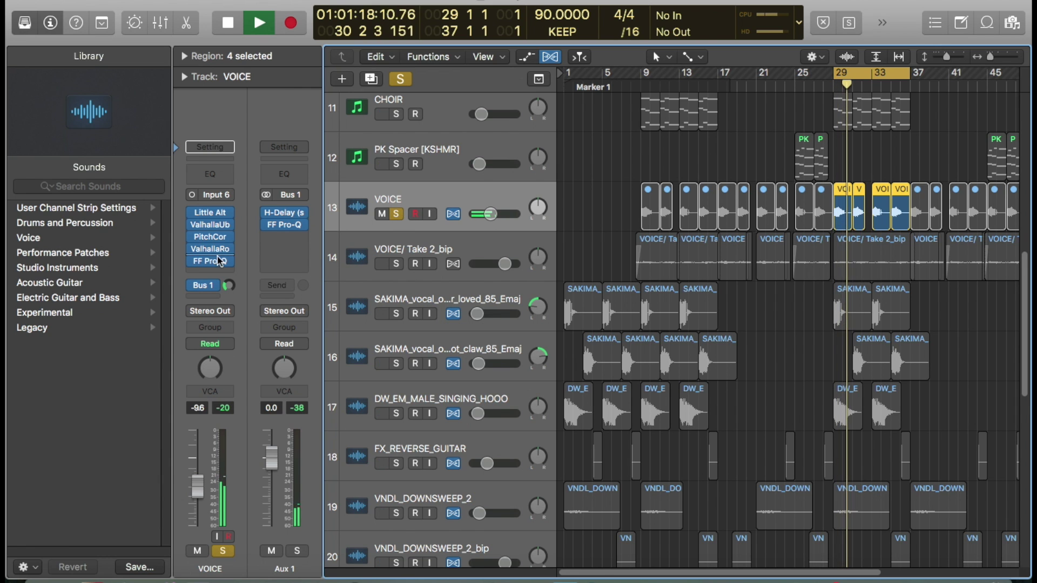
{"action": "key", "text": "space"}
Play the voice dry, re-enable all its inserts and the Bus 1 send in one sweep, and audition the processed sound.
{"action": "key", "text": "space"}
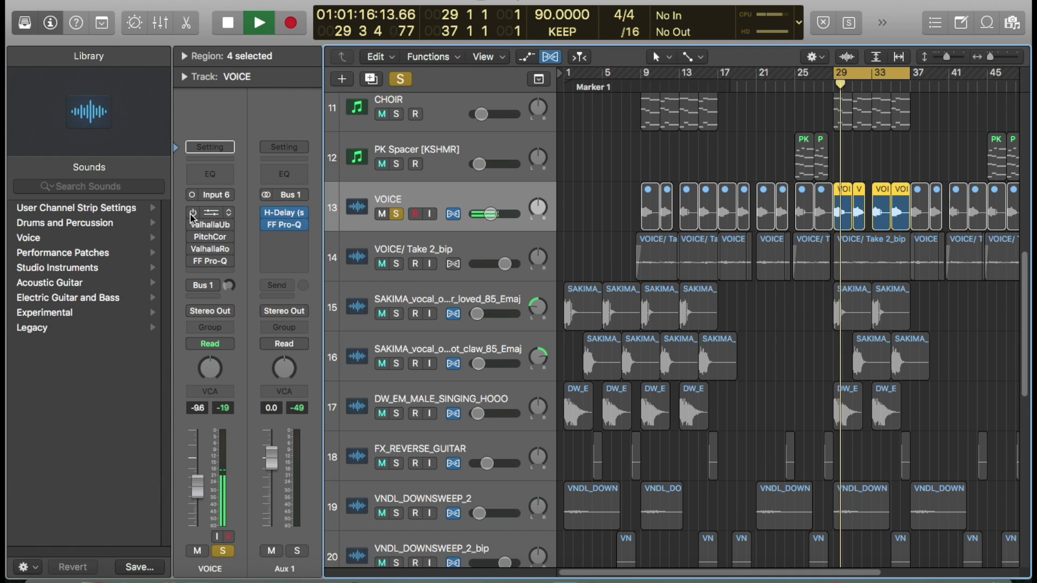
{"action": "left_click_drag", "start_coordinate": [191, 214], "coordinate": [194, 284]}
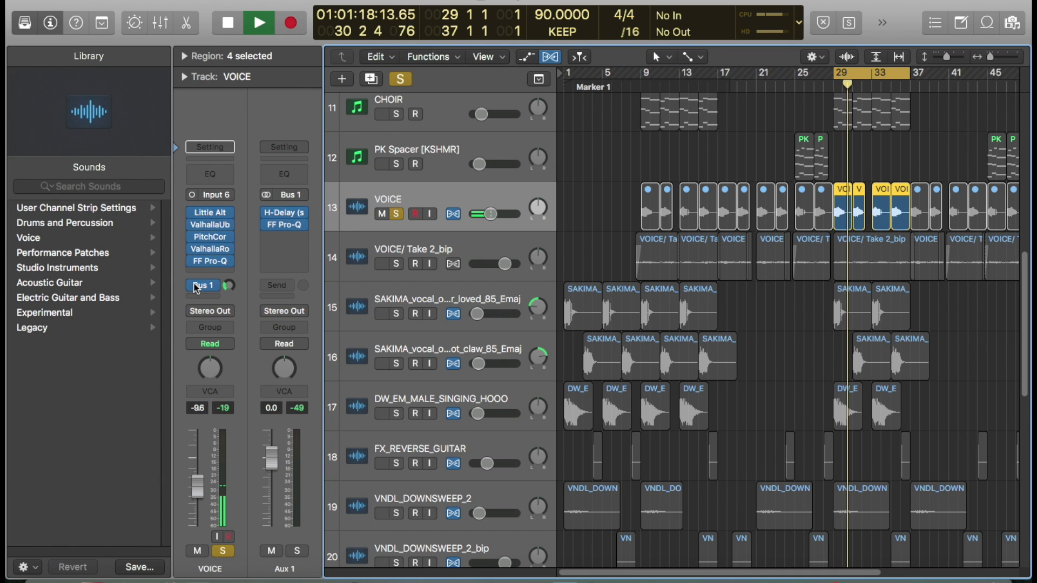
{"action": "key", "text": "space"}
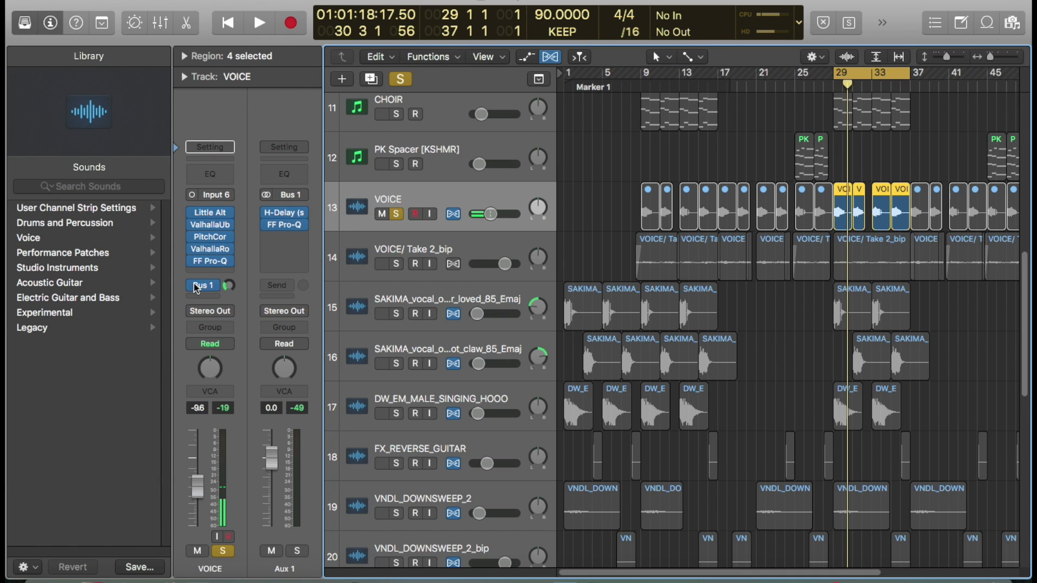
{"action": "key", "text": "space"}
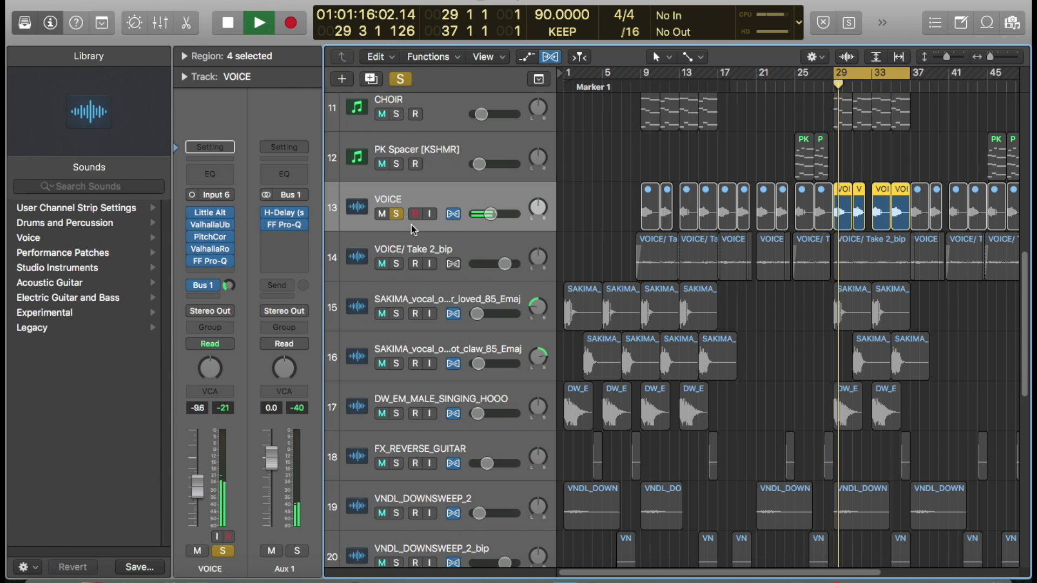
{"action": "key", "text": "space"}
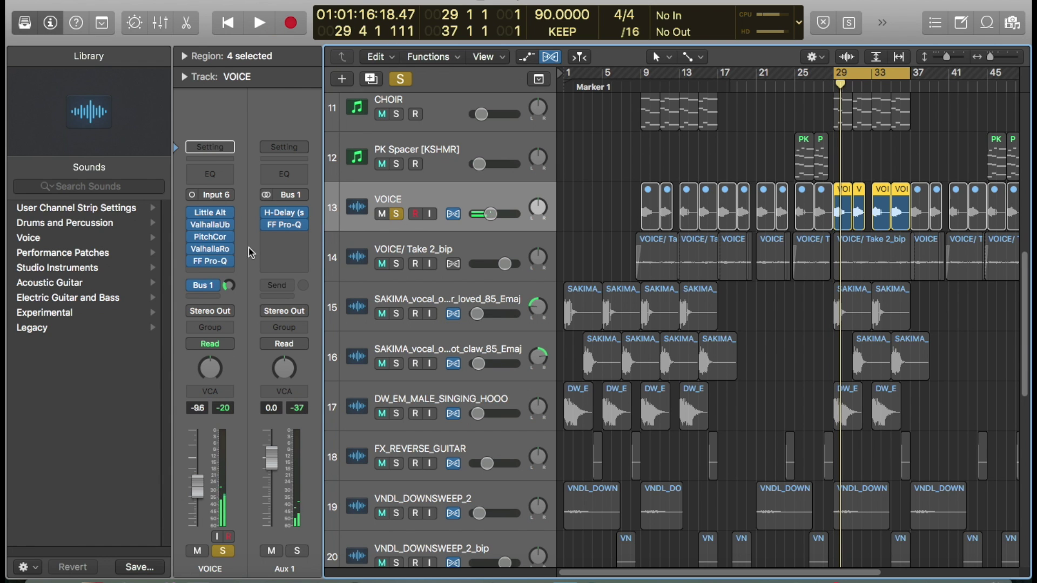
Mute the VOICE track and take it out of solo, and play VOICE/ Take 2_bip soloed instead.
{"action": "left_click", "coordinate": [382, 213]}
{"action": "left_click", "coordinate": [396, 214]}
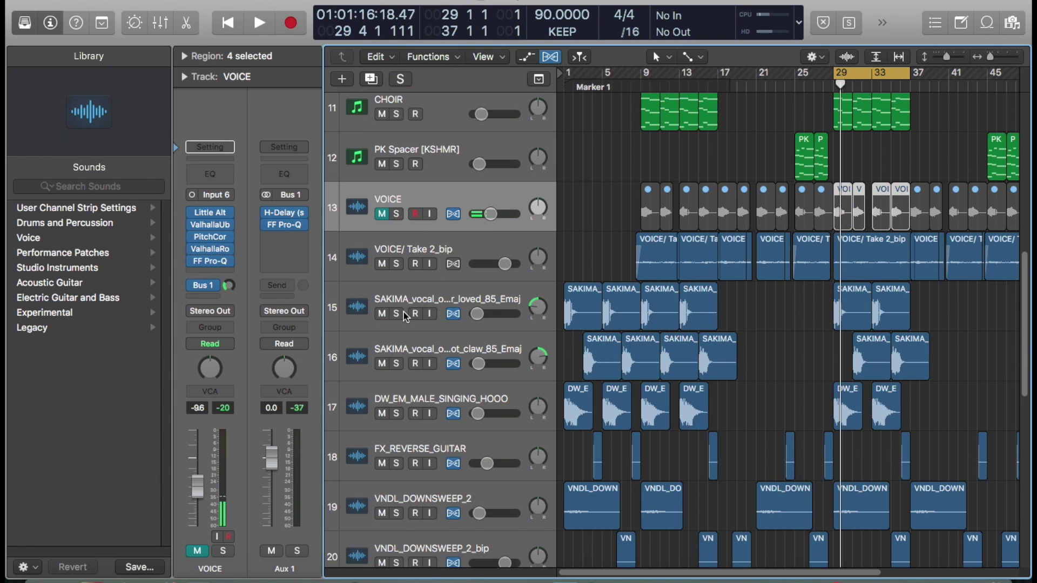
{"action": "scroll", "coordinate": [406, 303], "scroll_direction": "down", "scroll_amount": 3}
{"action": "left_click", "coordinate": [368, 198]}
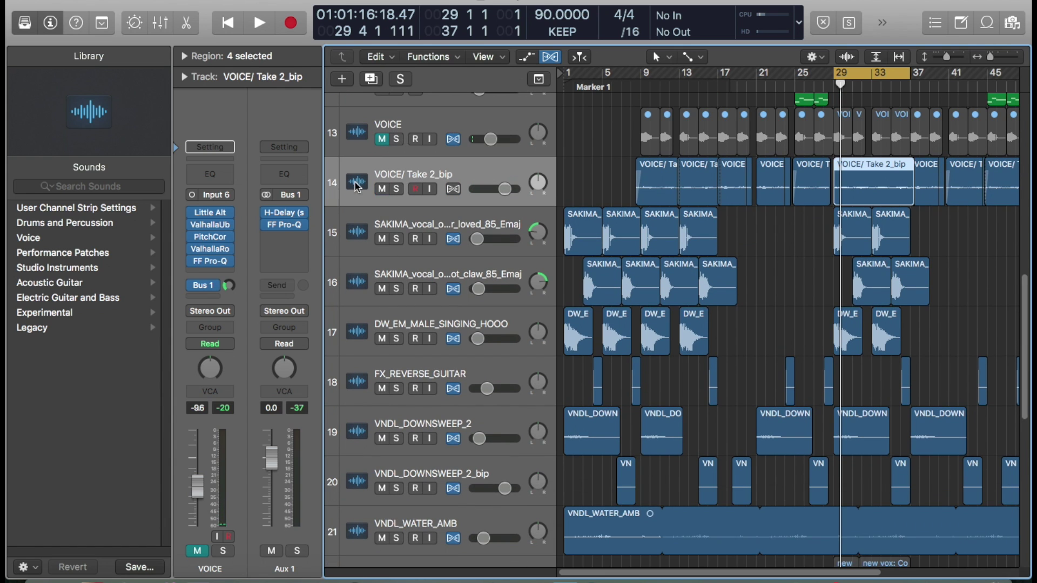
{"action": "left_click", "coordinate": [395, 189]}
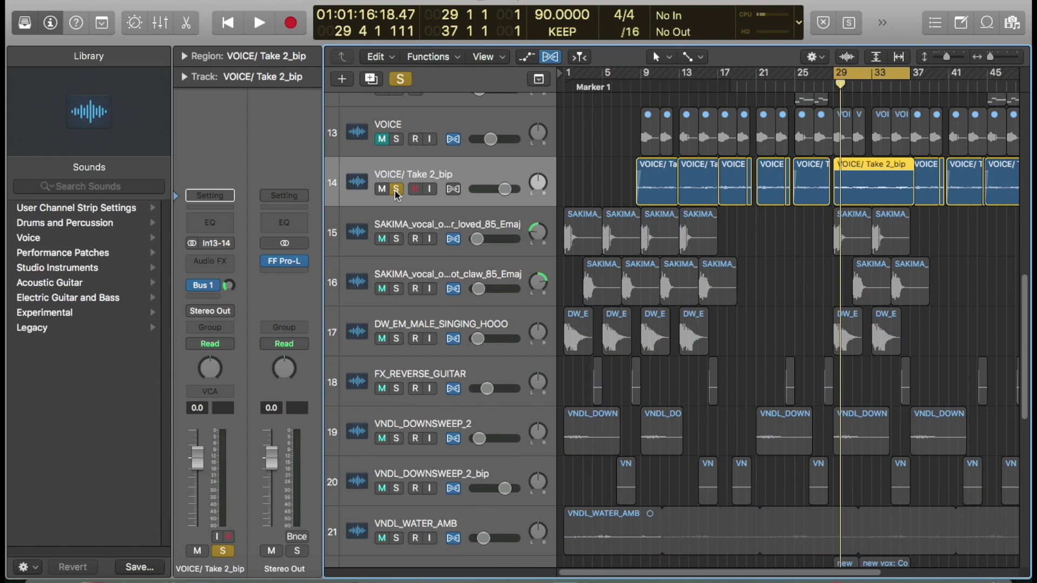
{"action": "key", "text": "space"}
Solo tracks 14 to 17 together and audition the layered vocals before stopping playback.
{"action": "left_click", "coordinate": [396, 189]}
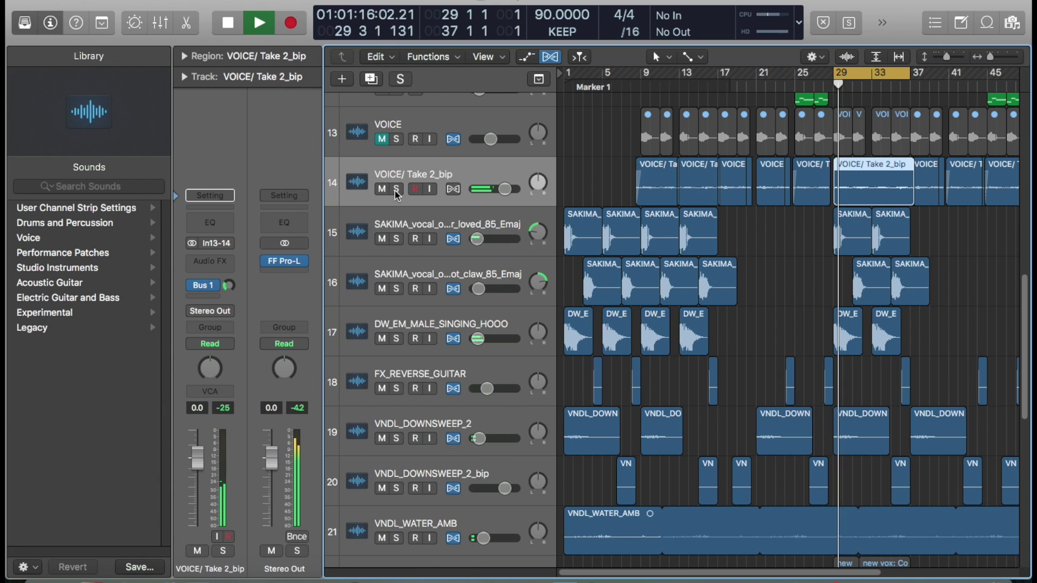
{"action": "left_click_drag", "start_coordinate": [397, 189], "coordinate": [414, 337]}
{"action": "scroll", "coordinate": [413, 344], "scroll_direction": "down", "scroll_amount": 1}
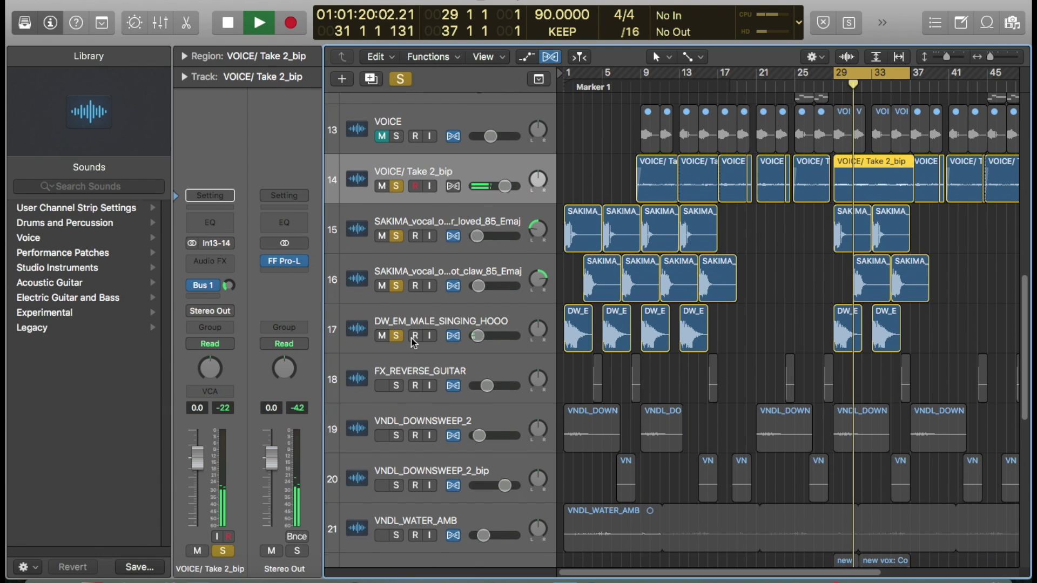
{"action": "key", "text": "space"}
Remove VOICE/ Take 2_bip from the solo so only both SAKIMA vocals and DW_EM_MALE_SINGING_HOOO are soloed.
{"action": "left_click", "coordinate": [362, 231]}
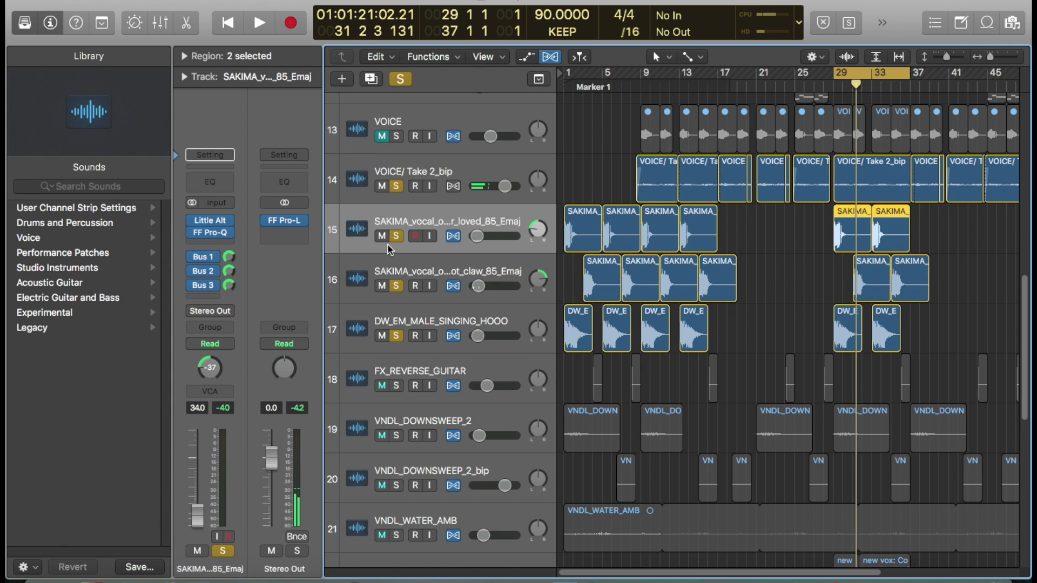
{"action": "key", "text": "s"}
{"action": "left_click", "coordinate": [399, 296]}
{"action": "key", "text": "s"}
{"action": "left_click", "coordinate": [397, 336]}
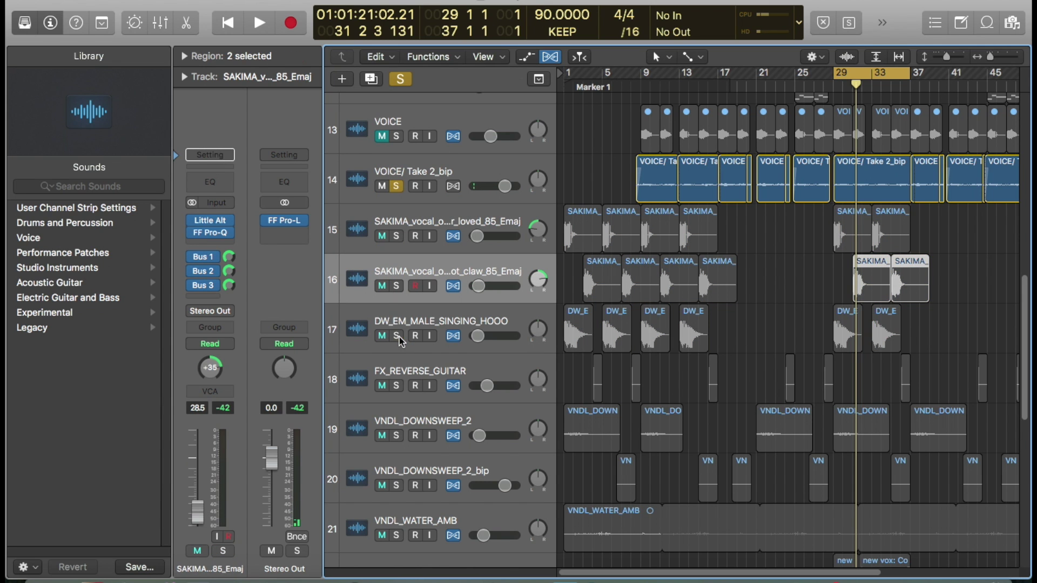
{"action": "left_click", "coordinate": [395, 187]}
{"action": "left_click_drag", "start_coordinate": [393, 236], "coordinate": [403, 313]}
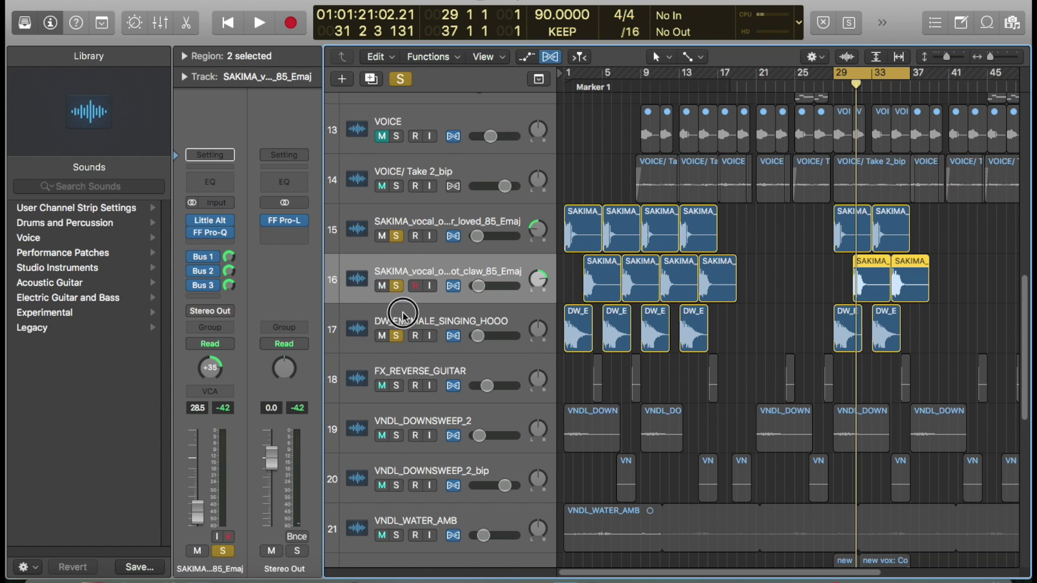
Play the three soloed backing vocals while viewing the channel strips of tracks 15, 16 and 17, ending with playback stopped.
{"action": "key", "text": "space"}
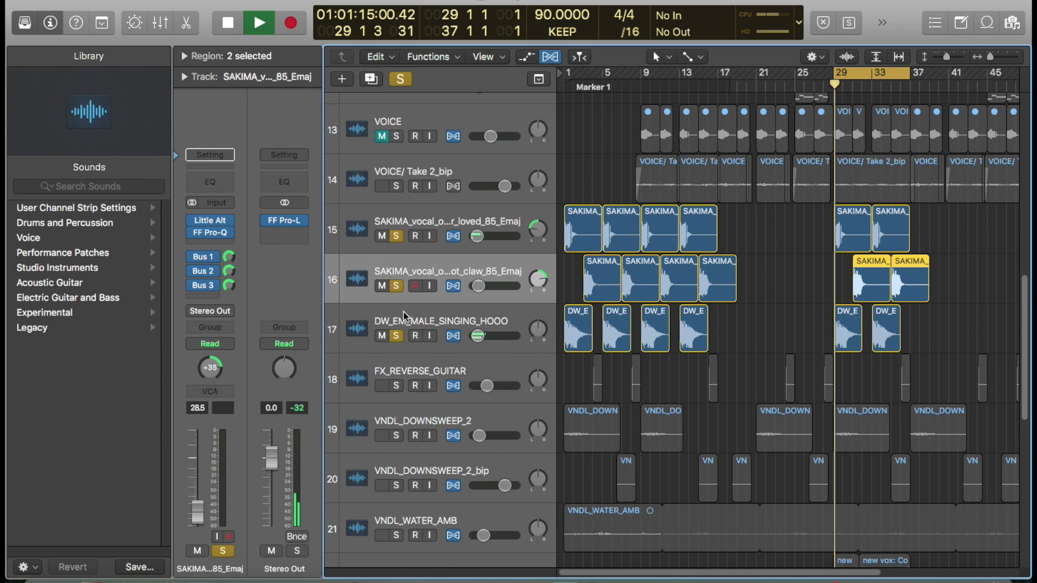
{"action": "left_click", "coordinate": [365, 242]}
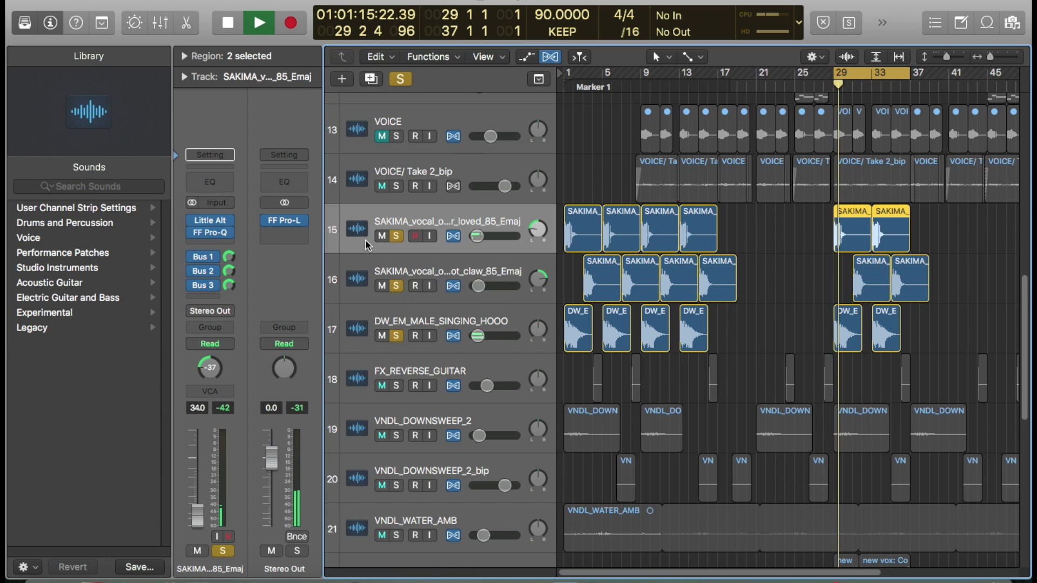
{"action": "left_click", "coordinate": [362, 278]}
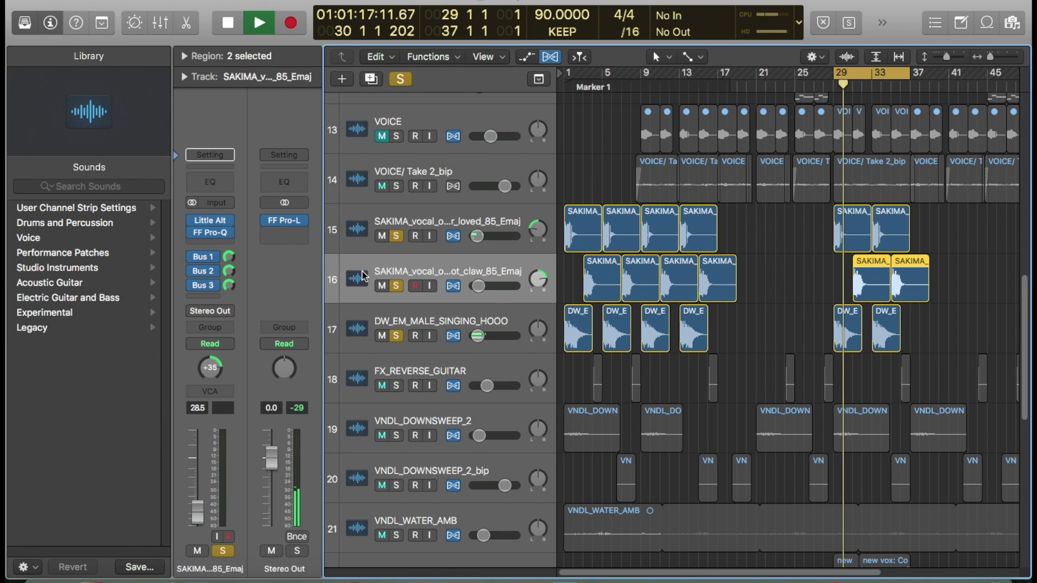
{"action": "left_click", "coordinate": [362, 314]}
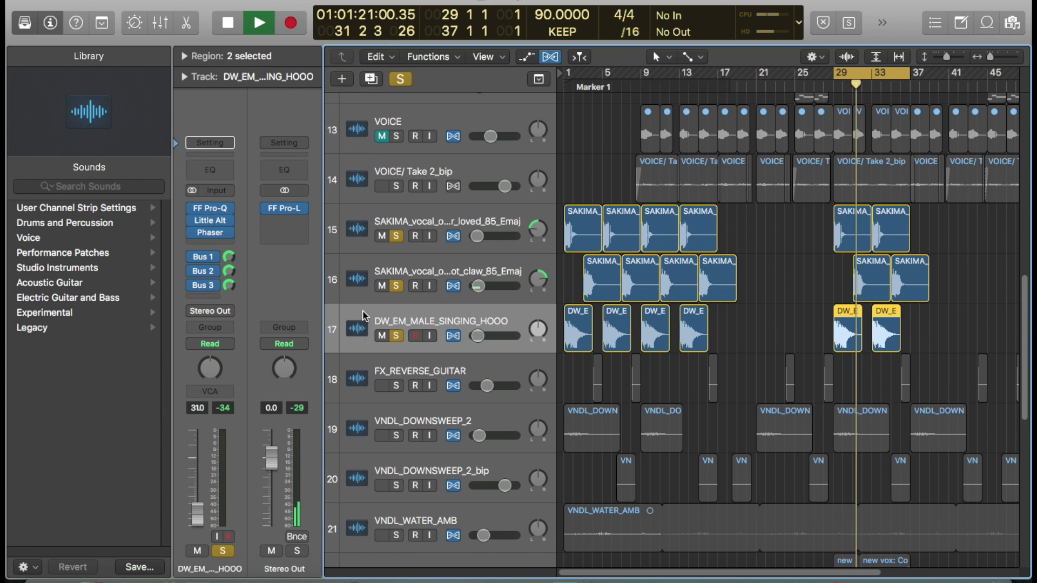
{"action": "left_click", "coordinate": [361, 281]}
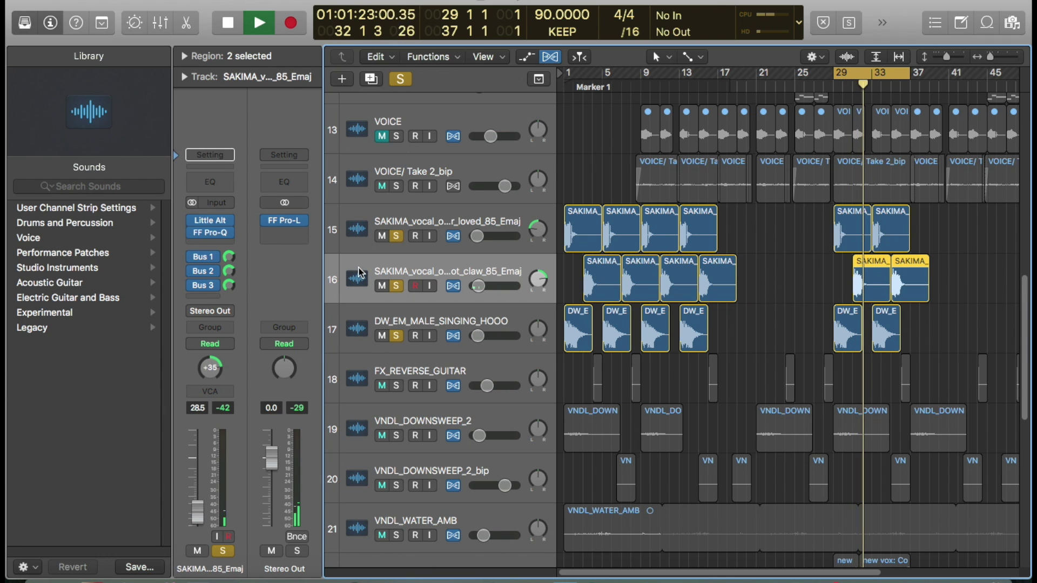
{"action": "key", "text": "space"}
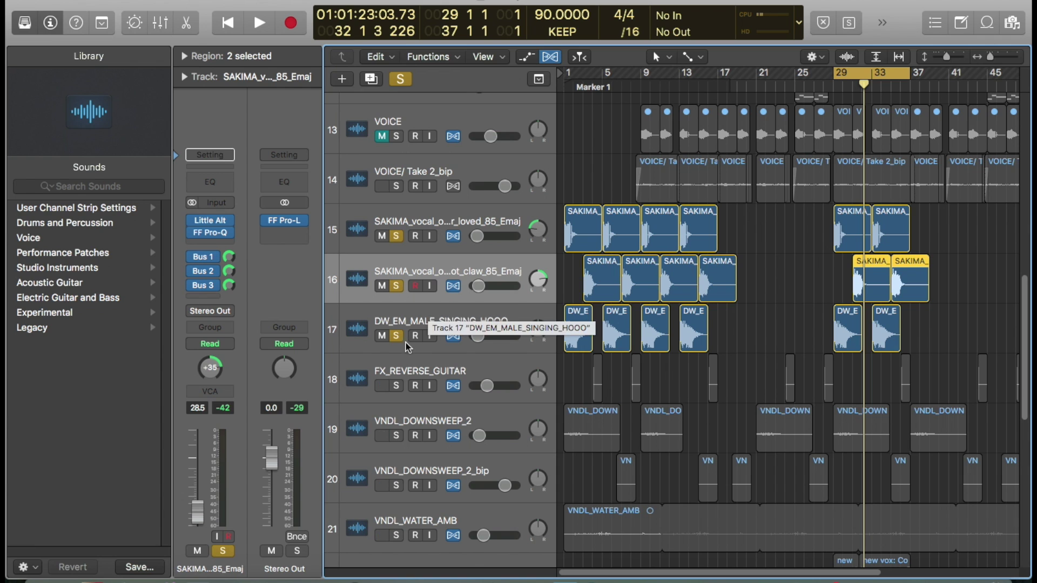
Unsolo both SAKIMA vocal tracks and audition DW_EM_MALE_SINGING_HOOO alone before stopping playback.
{"action": "left_click", "coordinate": [382, 321]}
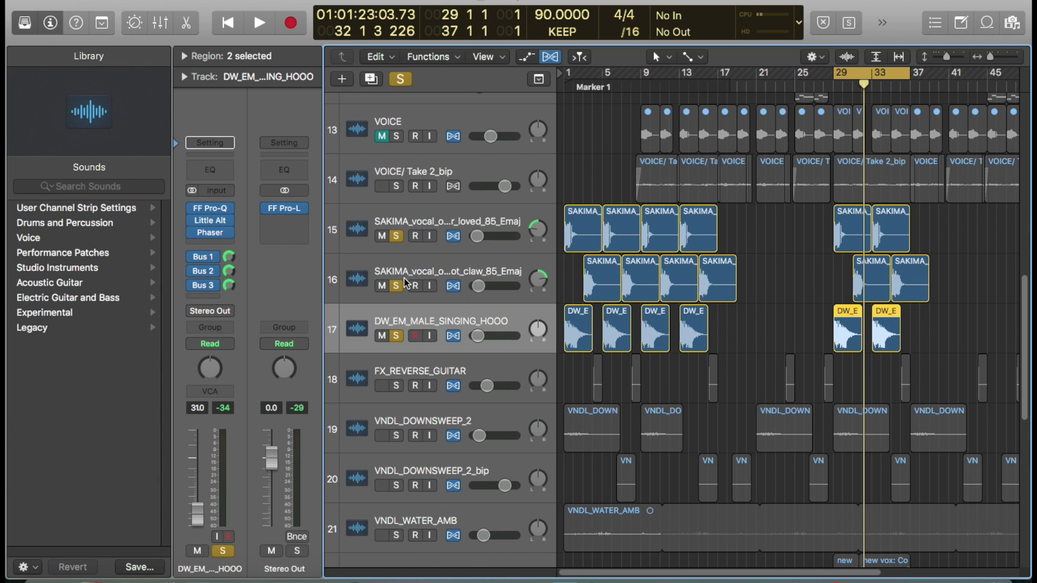
{"action": "left_click", "coordinate": [379, 274]}
{"action": "key", "text": "Up"}
{"action": "left_click", "coordinate": [371, 268]}
{"action": "left_click_drag", "start_coordinate": [391, 241], "coordinate": [396, 299]}
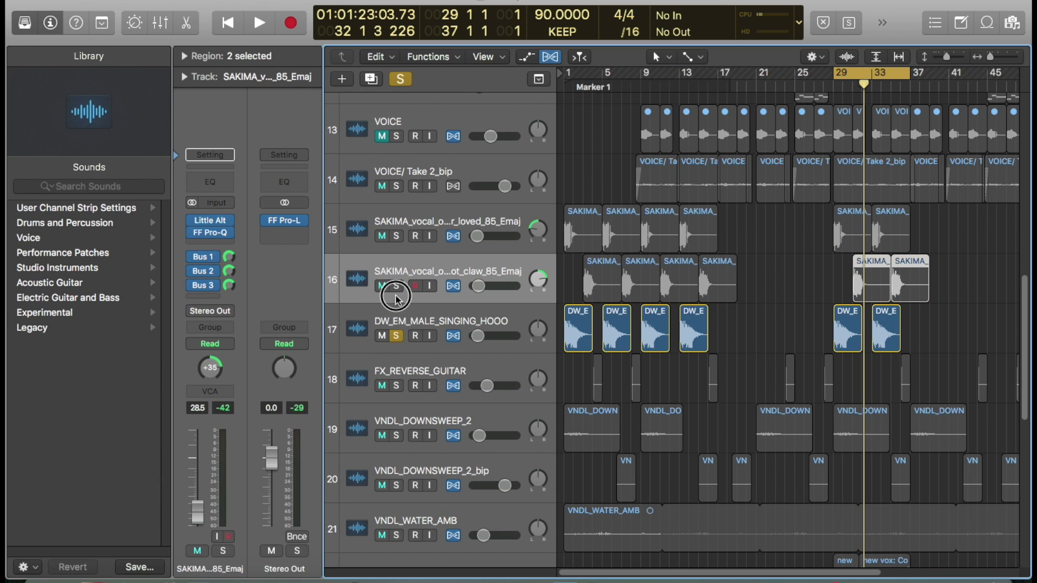
{"action": "left_click", "coordinate": [400, 324]}
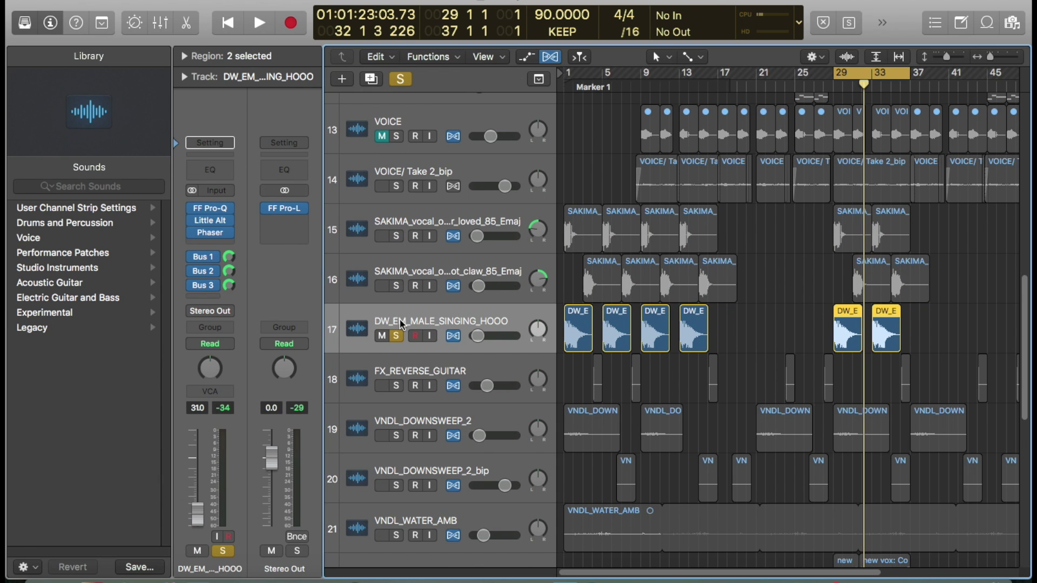
{"action": "key", "text": "space"}
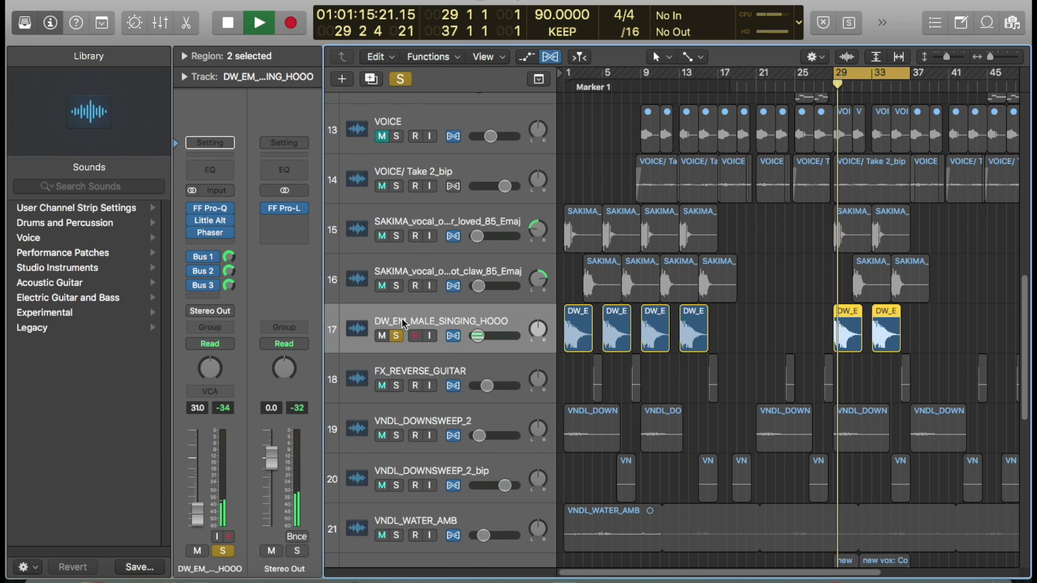
{"action": "key", "text": "space"}
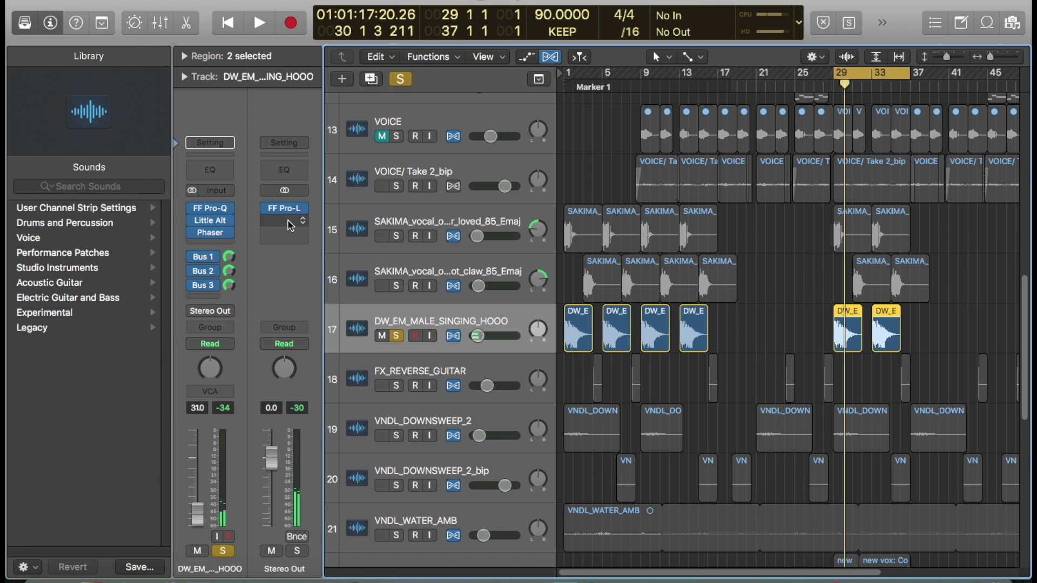
Solo both SAKIMA vocal tracks again alongside DW_EM_MALE_SINGING_HOOO.
{"action": "left_click", "coordinate": [405, 279]}
{"action": "left_click", "coordinate": [397, 269]}
{"action": "left_click", "coordinate": [396, 236]}
{"action": "left_click", "coordinate": [395, 287]}
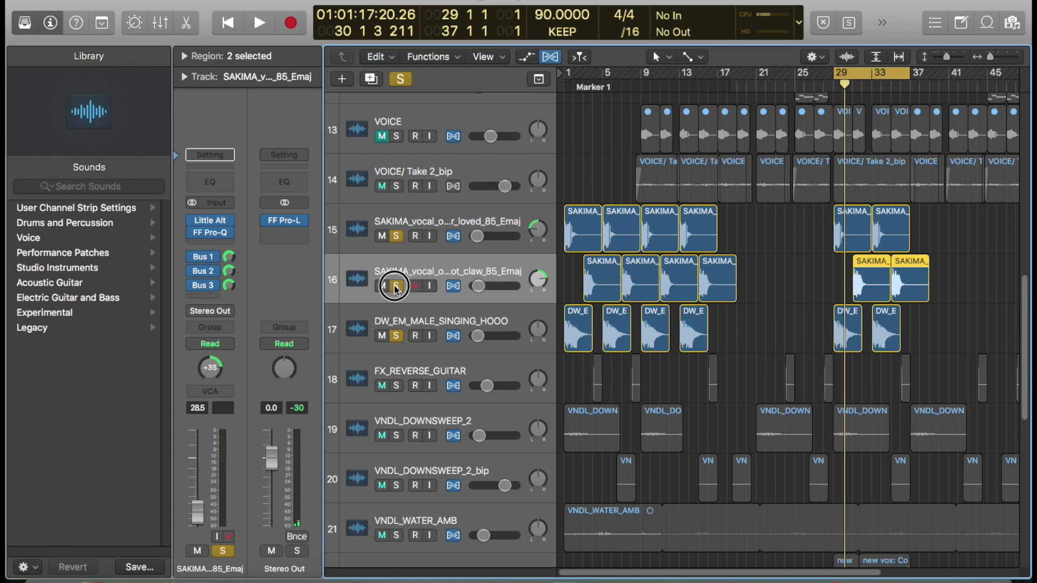
{"action": "left_click", "coordinate": [380, 236]}
{"action": "left_click", "coordinate": [382, 236]}
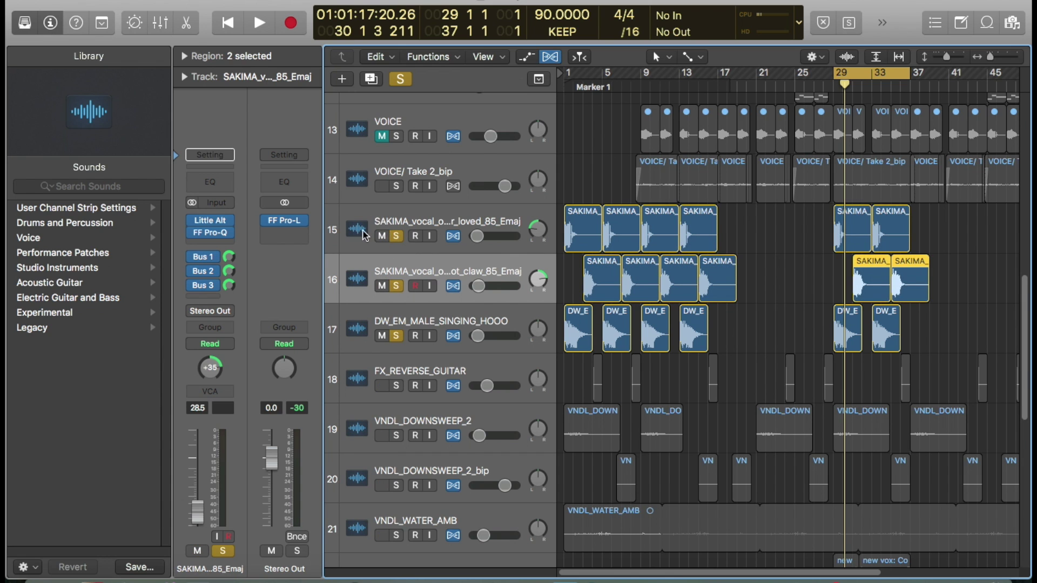
Bypass all insert effects and the Bus 1, 2 and 3 sends on both SAKIMA vocal tracks and DW_EM_MALE_SINGING_HOOO.
{"action": "left_click", "coordinate": [368, 244]}
{"action": "left_click_drag", "start_coordinate": [194, 220], "coordinate": [203, 236]}
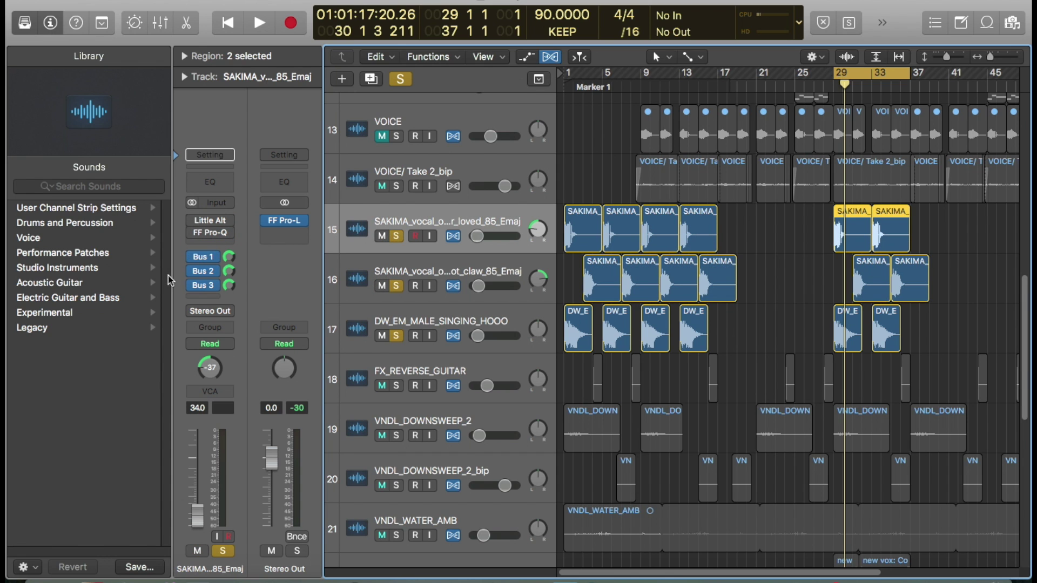
{"action": "key", "text": "Down"}
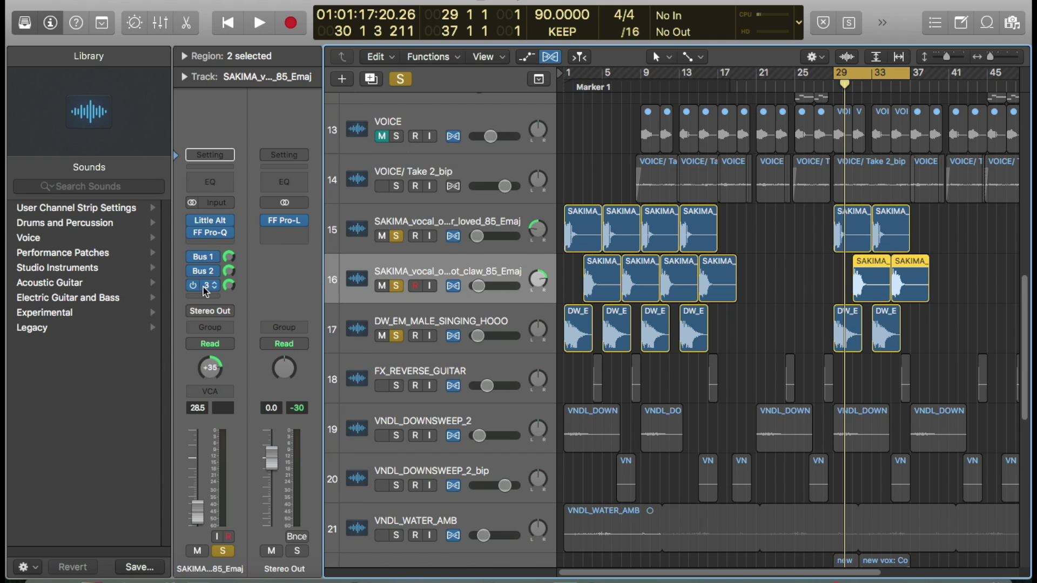
{"action": "left_click_drag", "start_coordinate": [196, 225], "coordinate": [200, 280]}
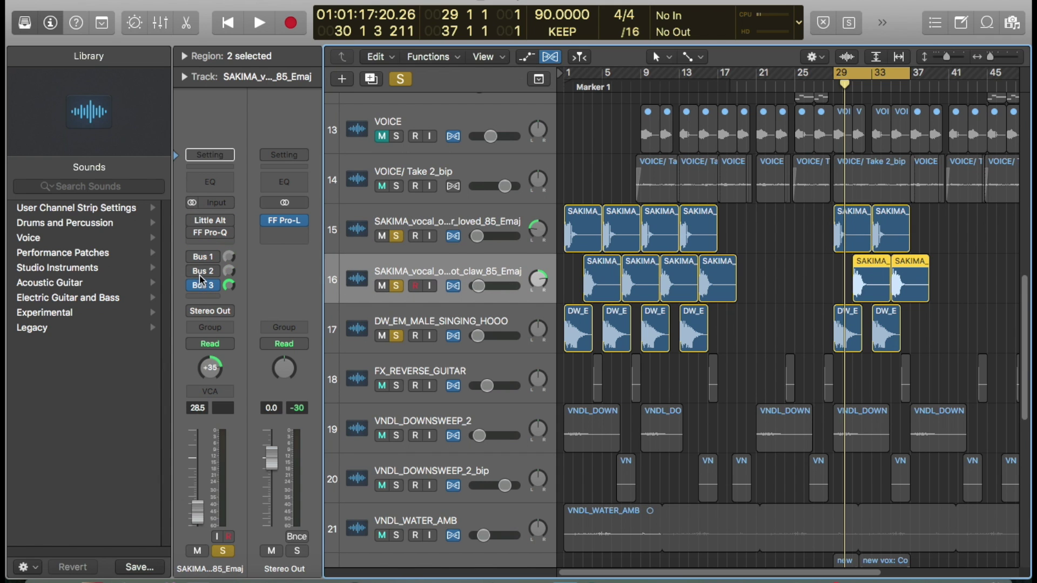
{"action": "left_click", "coordinate": [335, 329]}
{"action": "left_click_drag", "start_coordinate": [196, 211], "coordinate": [196, 294]}
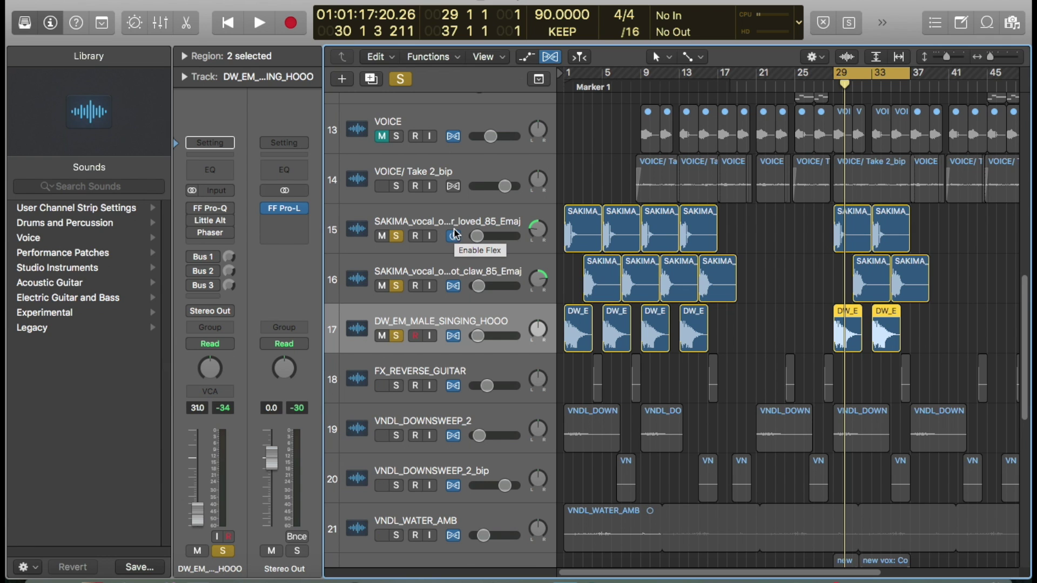
Play the three backing vocals dry while viewing the channel strips of tracks 16 and 15, ending with playback stopped.
{"action": "key", "text": "space"}
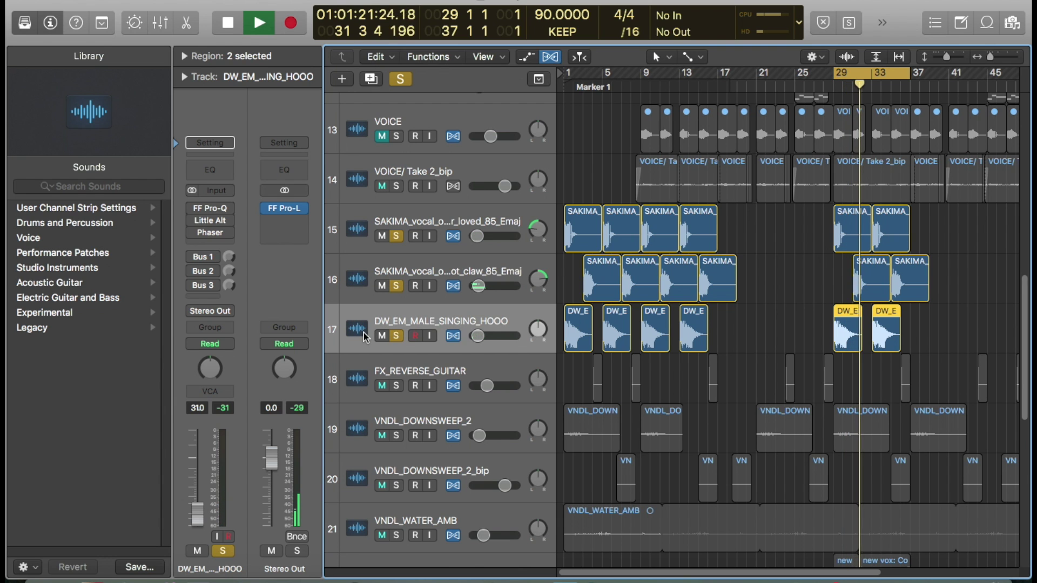
{"action": "left_click", "coordinate": [350, 286]}
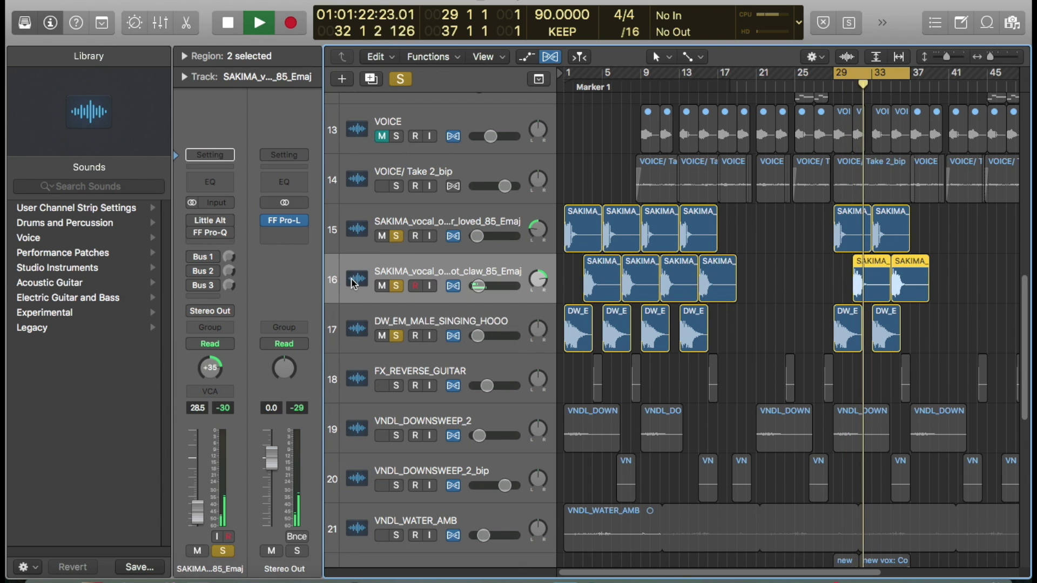
{"action": "left_click", "coordinate": [340, 236]}
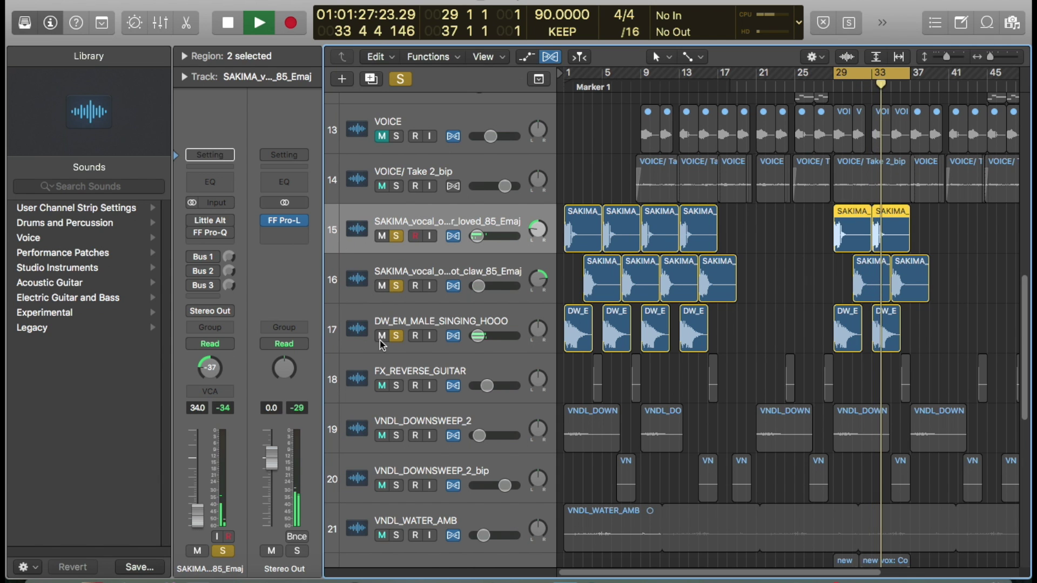
{"action": "key", "text": "space"}
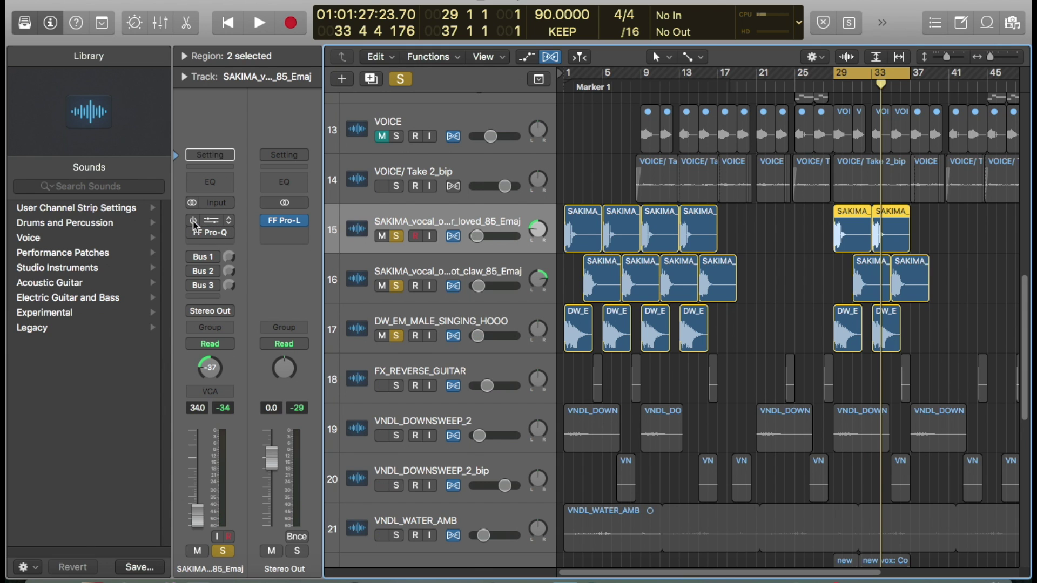
Re-enable Little Alt on the SAKIMA vocal of track 15 and mute tracks 16 and 17.
{"action": "left_click", "coordinate": [197, 221]}
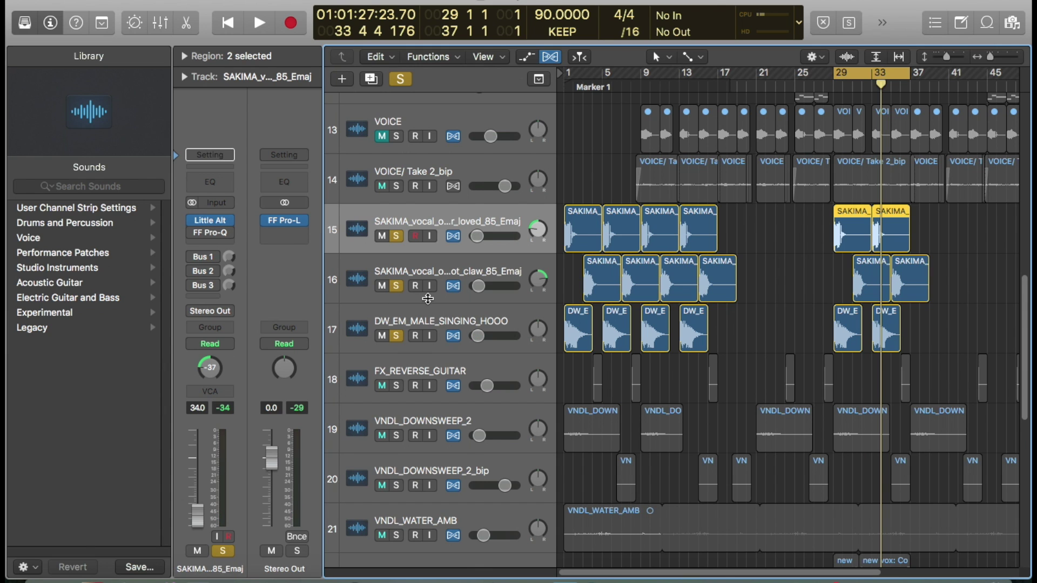
{"action": "left_click", "coordinate": [384, 287]}
{"action": "left_click", "coordinate": [381, 335]}
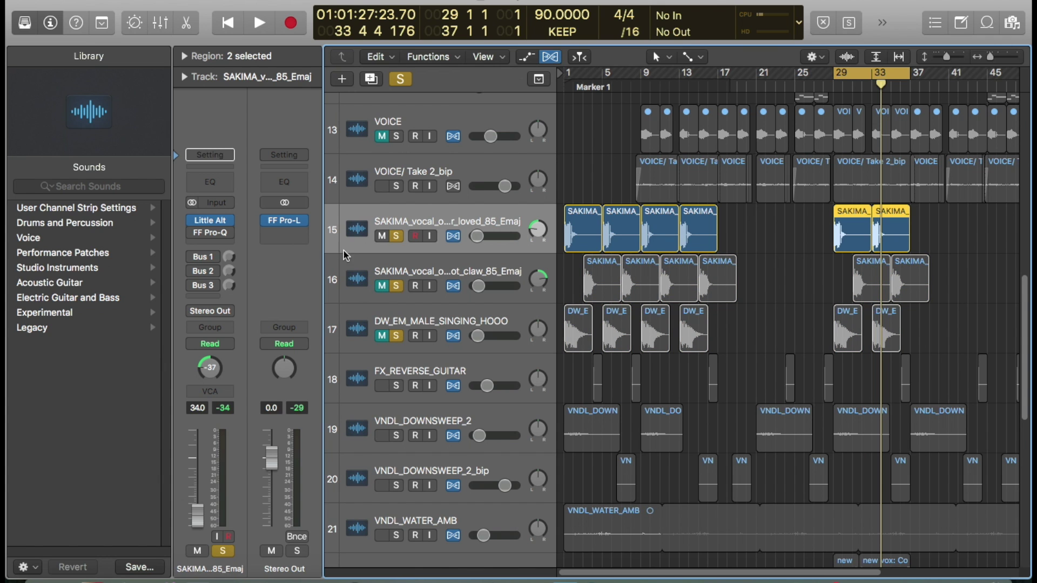
Audition the track 15 SAKIMA vocal twice with only Little Alt active, stopping playback each time.
{"action": "key", "text": "space"}
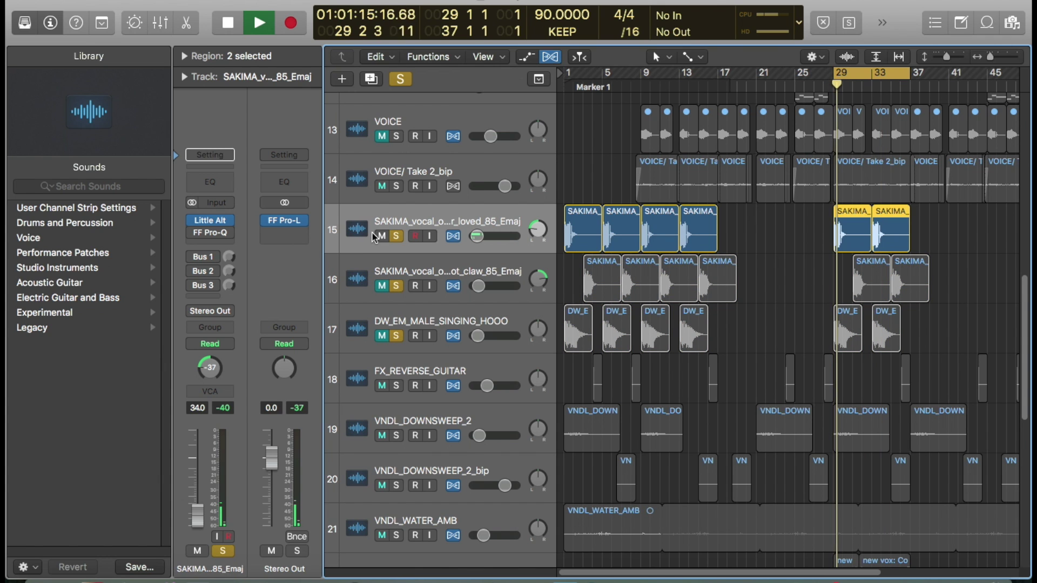
{"action": "key", "text": "space"}
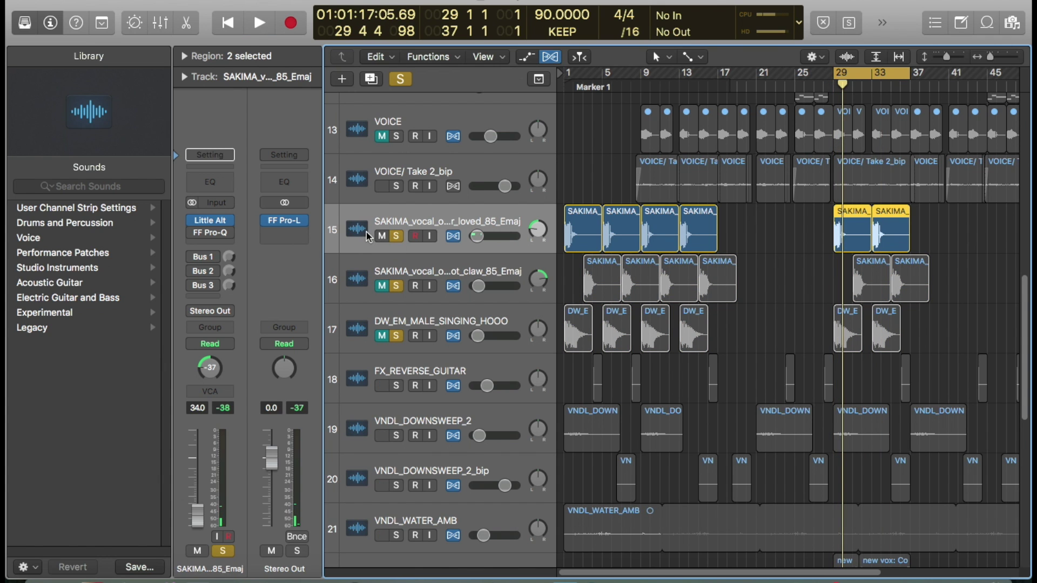
{"action": "left_click_drag", "start_coordinate": [869, 84], "coordinate": [871, 85]}
{"action": "key", "text": "space"}
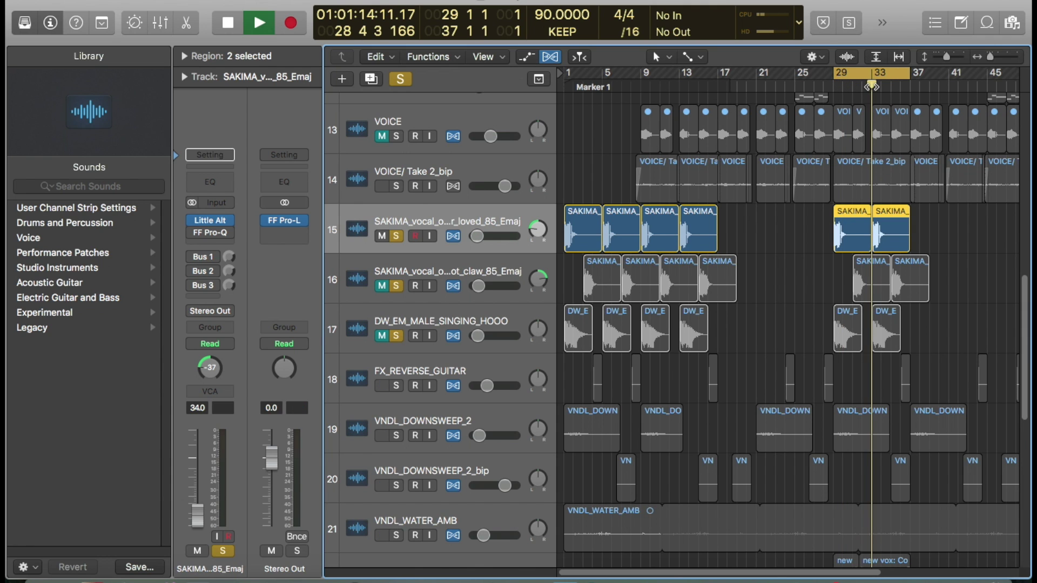
{"action": "key", "text": "space"}
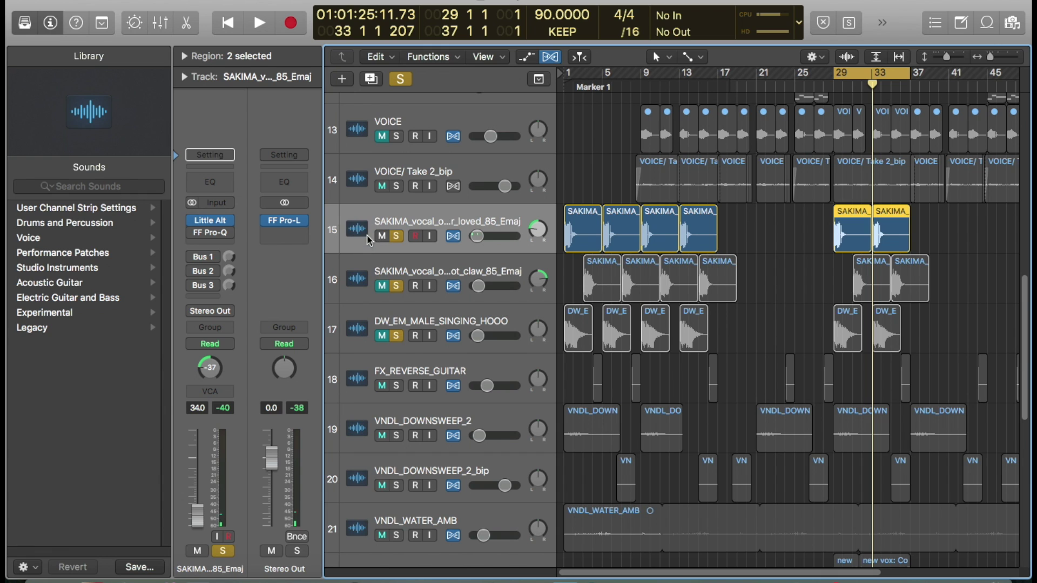
Unmute the SAKIMA vocal of track 16, mute track 15, and re-enable Little Alt on track 16.
{"action": "left_click", "coordinate": [381, 287]}
{"action": "left_click", "coordinate": [378, 239]}
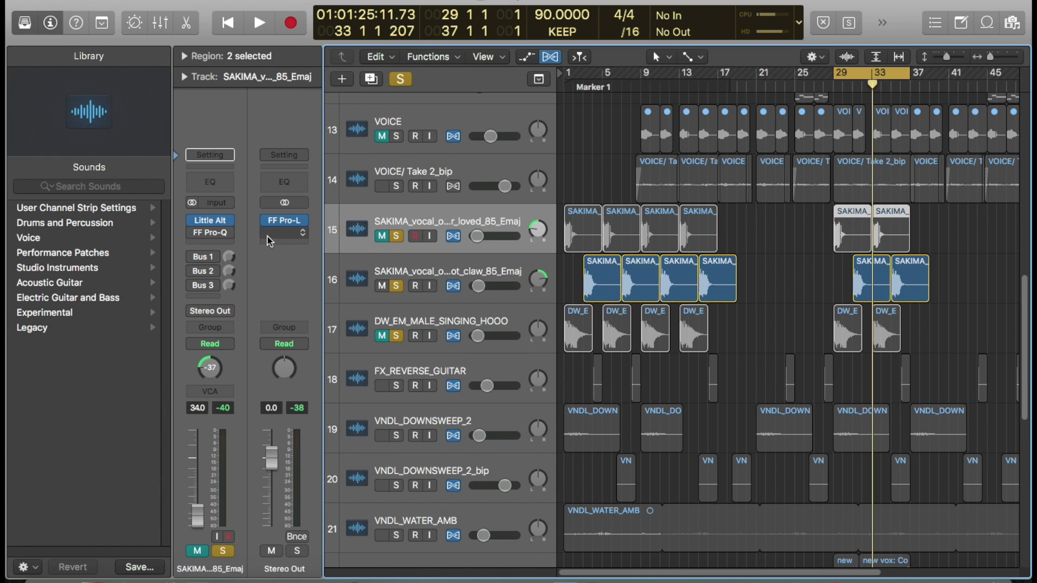
{"action": "left_click", "coordinate": [346, 267]}
{"action": "left_click", "coordinate": [192, 223]}
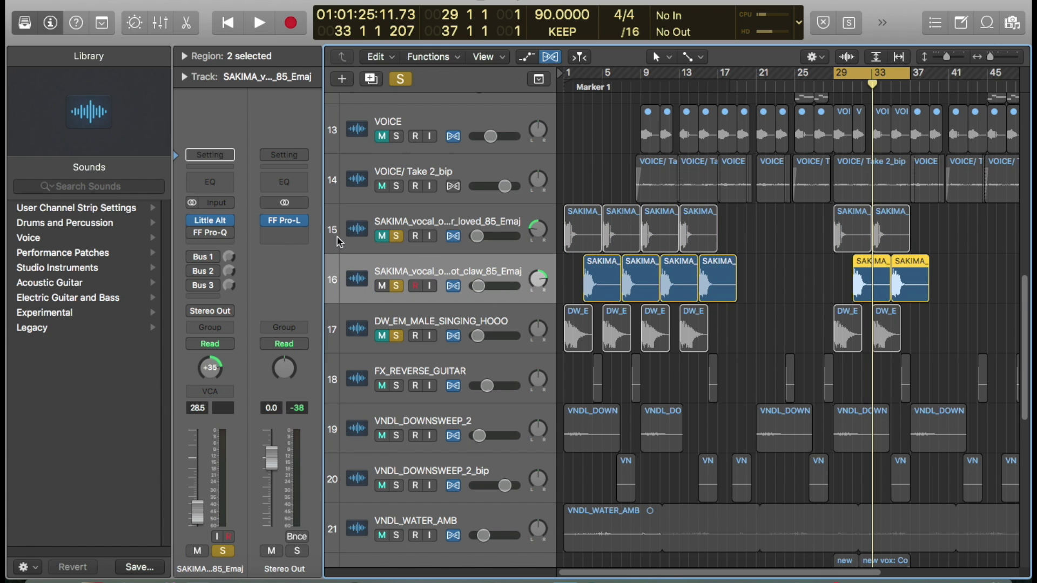
Audition the track 16 SAKIMA vocal with only Little Alt active from around bar 31, ending with playback stopped.
{"action": "key", "text": "space"}
{"action": "left_click", "coordinate": [849, 90]}
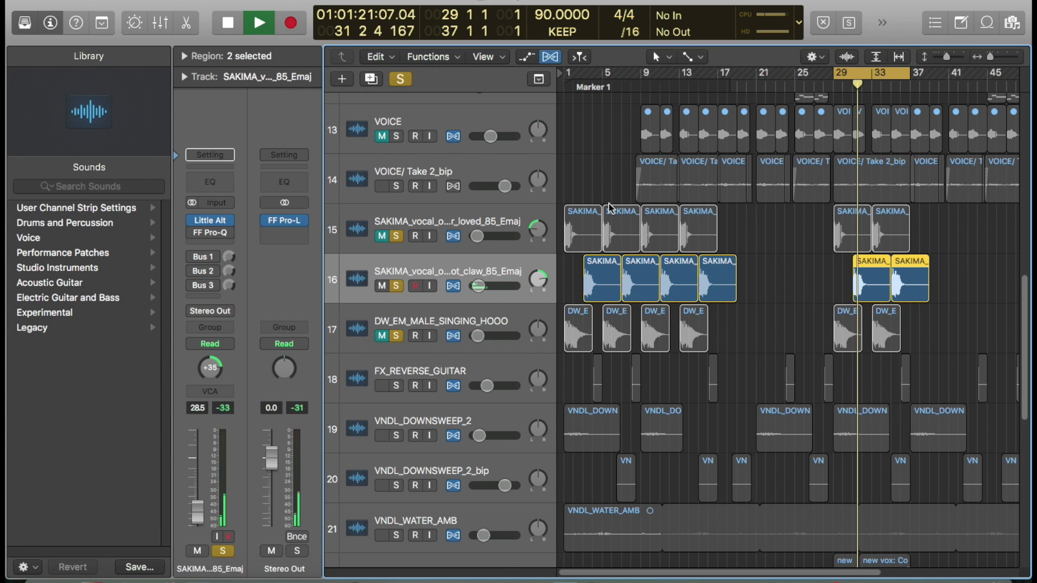
{"action": "key", "text": "space"}
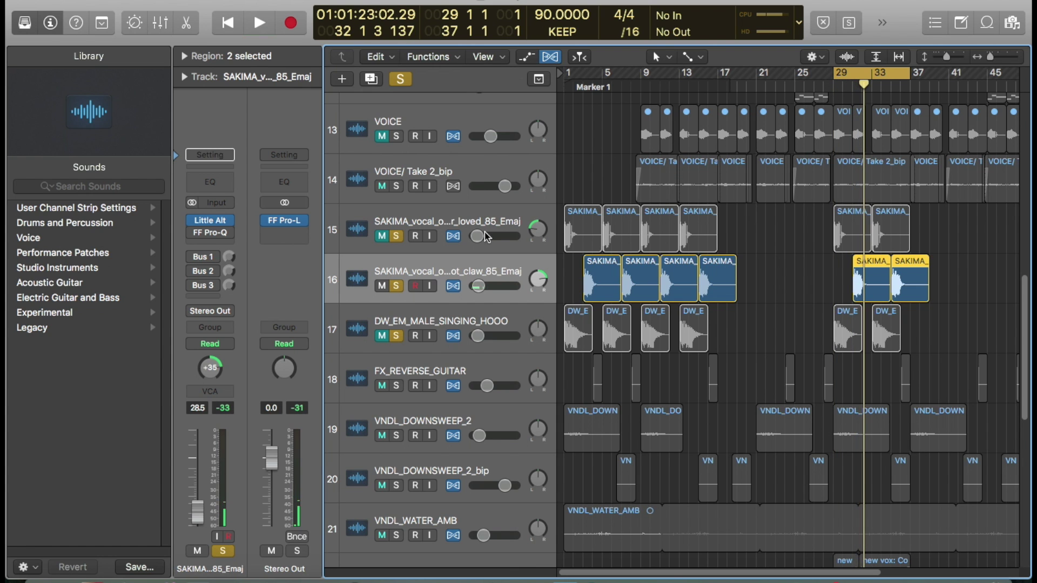
Mute track 16, unmute DW_EM_MALE_SINGING_HOOO, and re-enable its FF Pro-Q with the plug-in window moved clear of the track headers.
{"action": "left_click", "coordinate": [381, 286]}
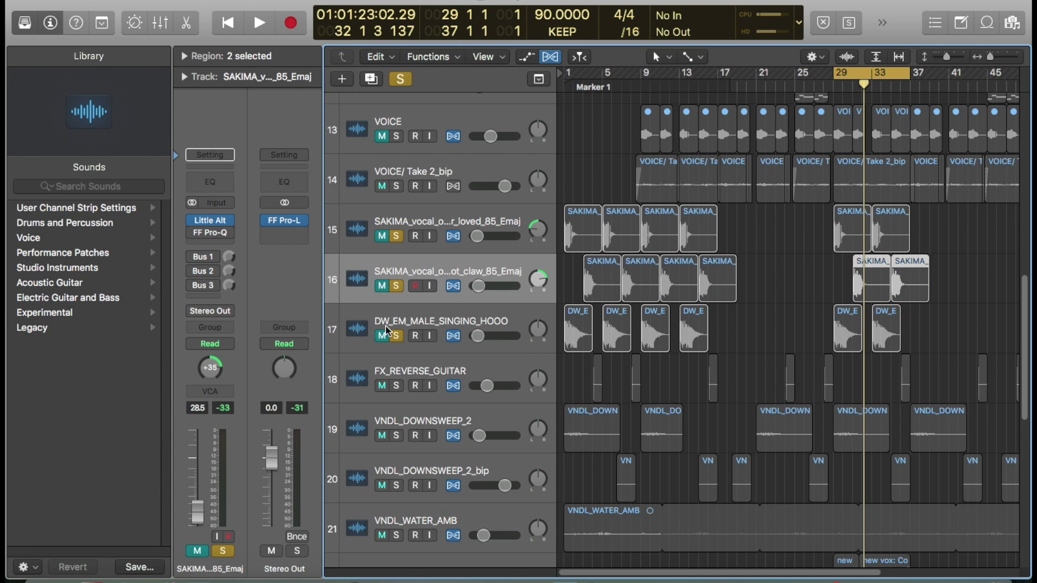
{"action": "left_click", "coordinate": [382, 335]}
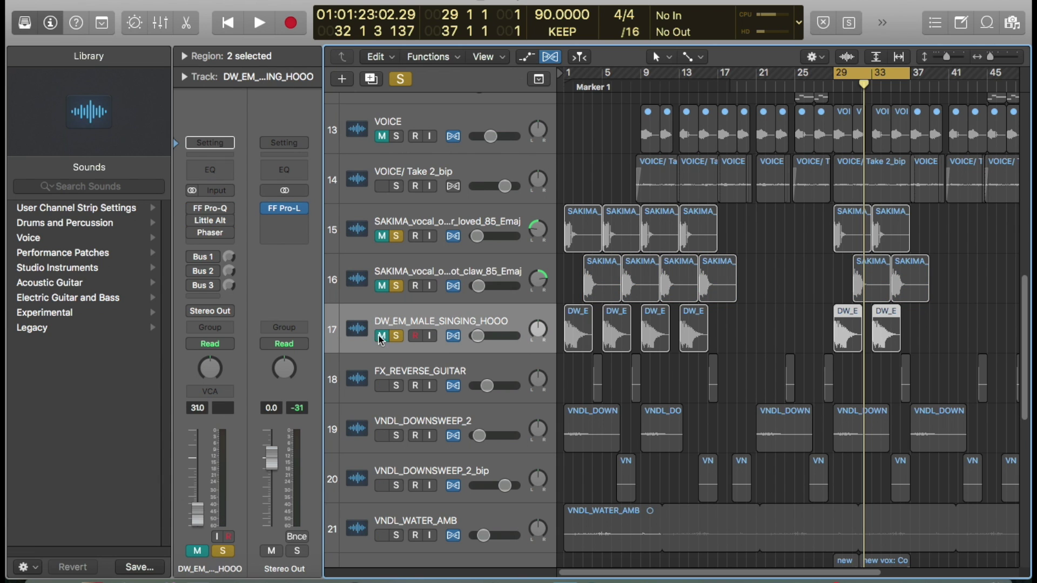
{"action": "left_click", "coordinate": [205, 209]}
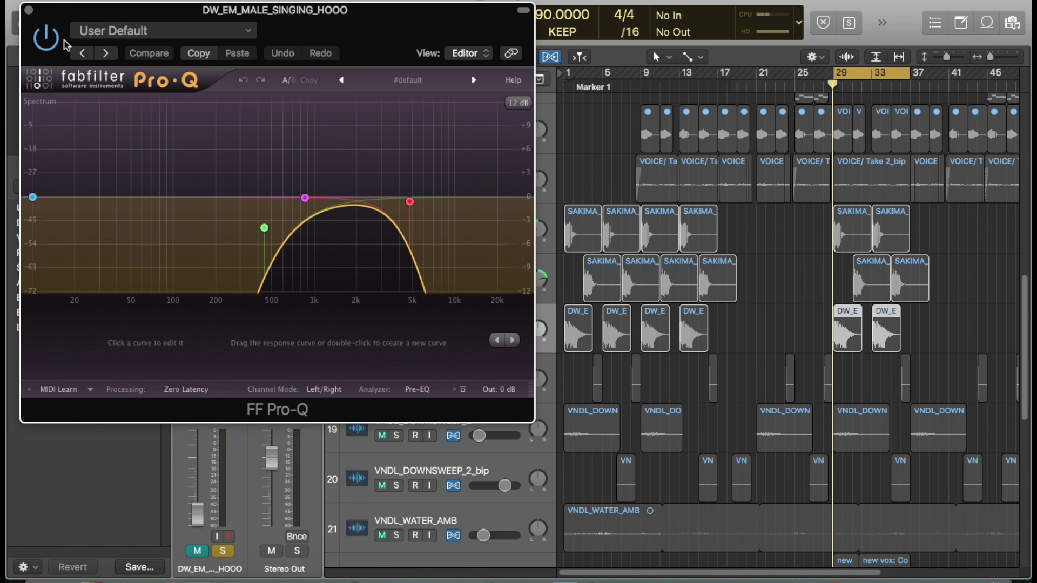
{"action": "left_click_drag", "start_coordinate": [48, 15], "coordinate": [586, 3]}
{"action": "left_click", "coordinate": [382, 334]}
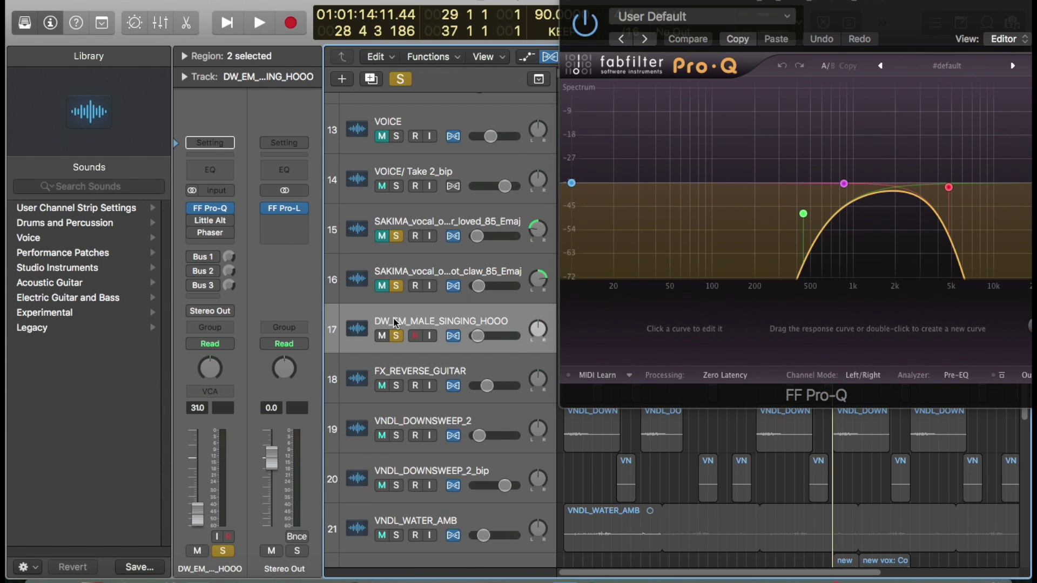
Audition DW_EM_MALE_SINGING_HOOO with FF Pro-Q alone, and again with Little Alt re-enabled.
{"action": "key", "text": "space"}
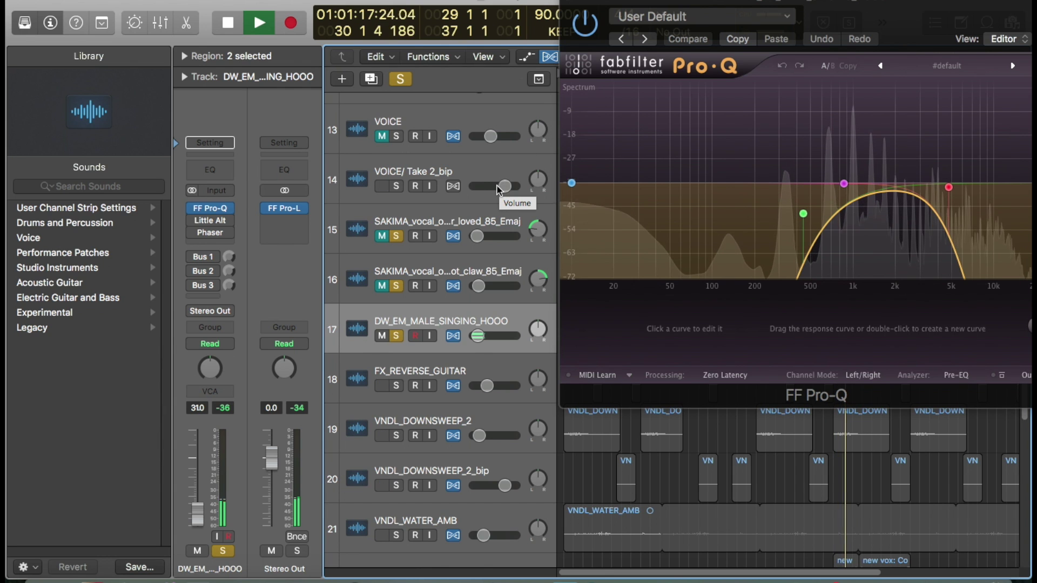
{"action": "key", "text": "space"}
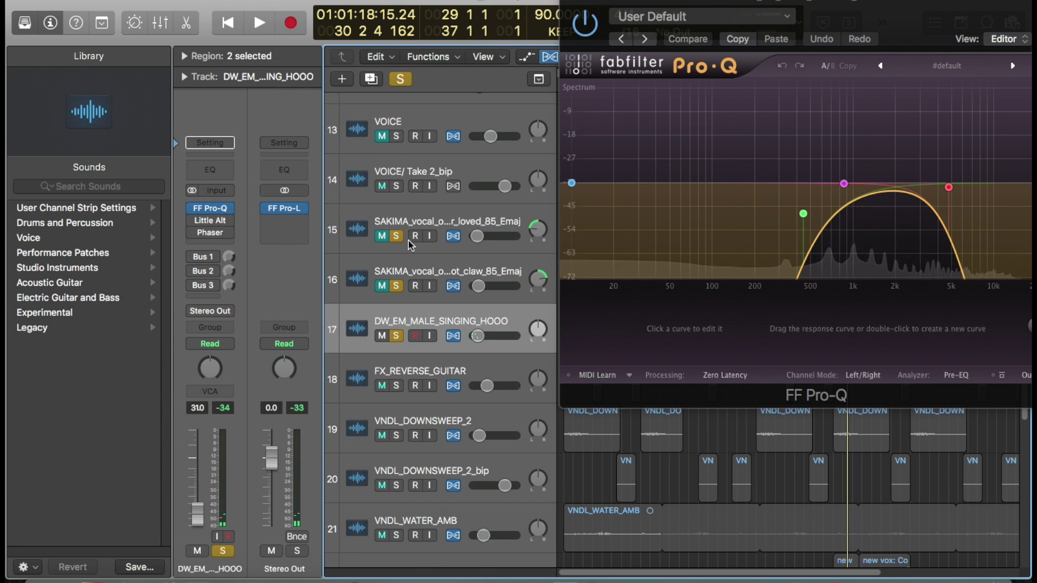
{"action": "left_click", "coordinate": [193, 221]}
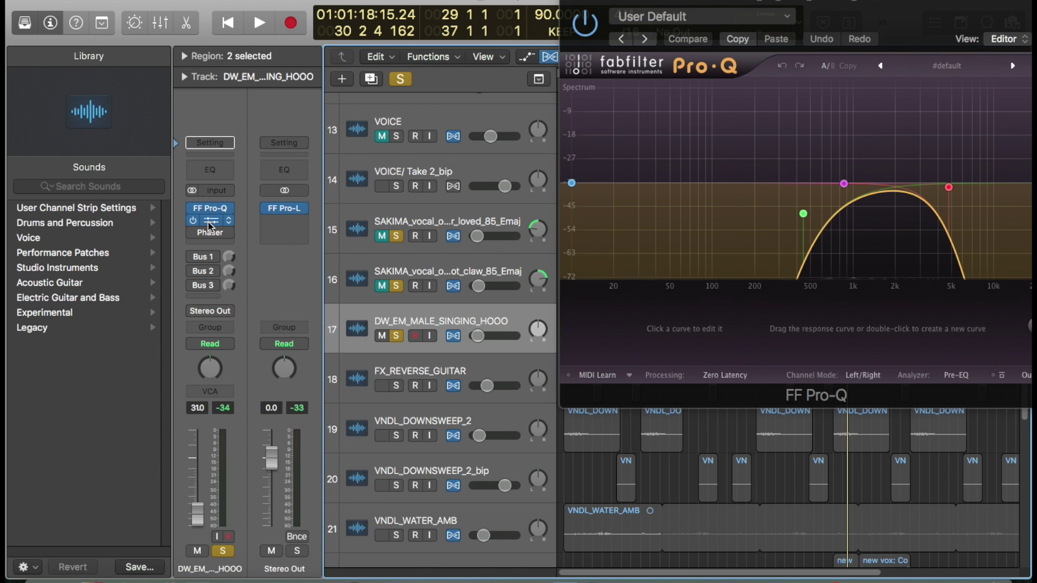
{"action": "key", "text": "space"}
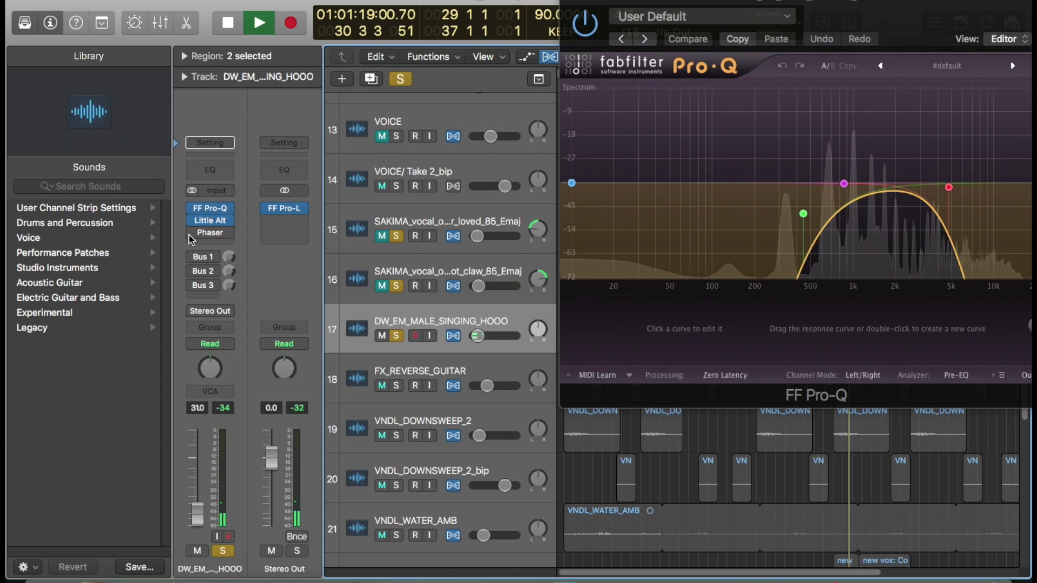
{"action": "key", "text": "space"}
Re-enable Phaser on DW_EM_MALE_SINGING_HOOO, audition the track, and turn its Bus 1, 2 and 3 sends back on.
{"action": "mouse_move", "coordinate": [193, 231]}
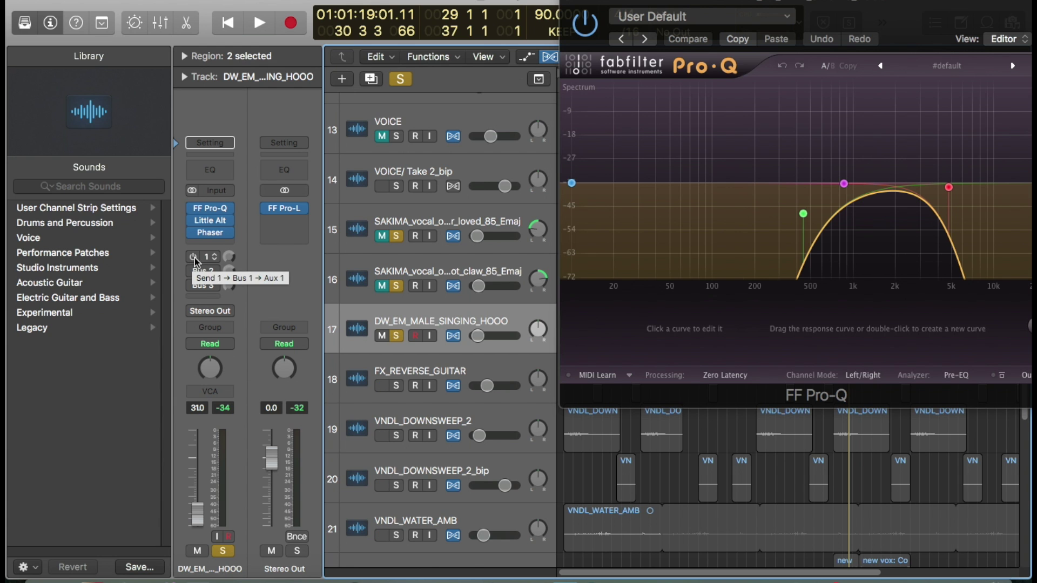
{"action": "key", "text": "space"}
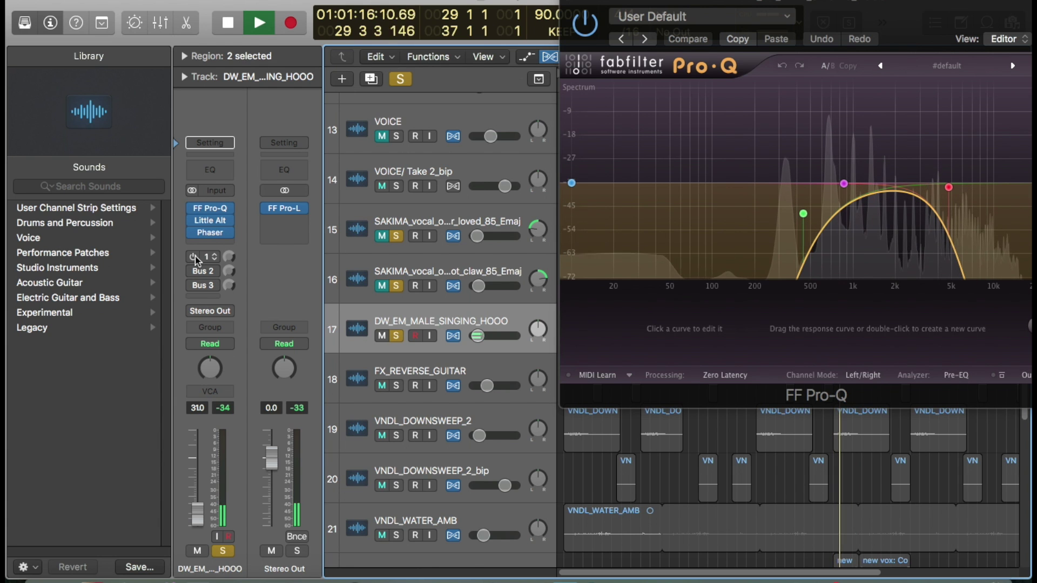
{"action": "key", "text": "space"}
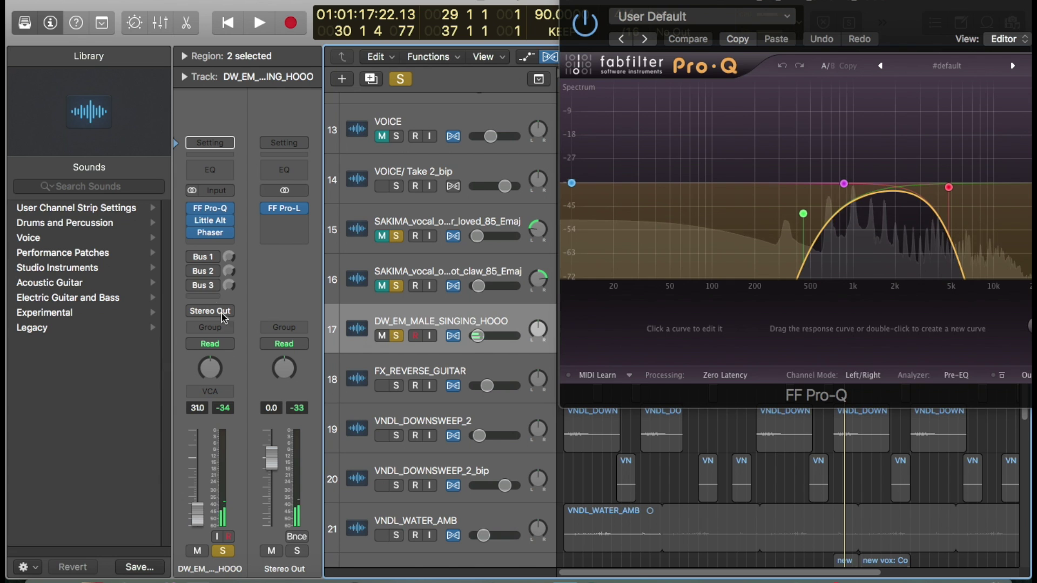
{"action": "left_click_drag", "start_coordinate": [192, 257], "coordinate": [192, 285]}
{"action": "left_click", "coordinate": [345, 327]}
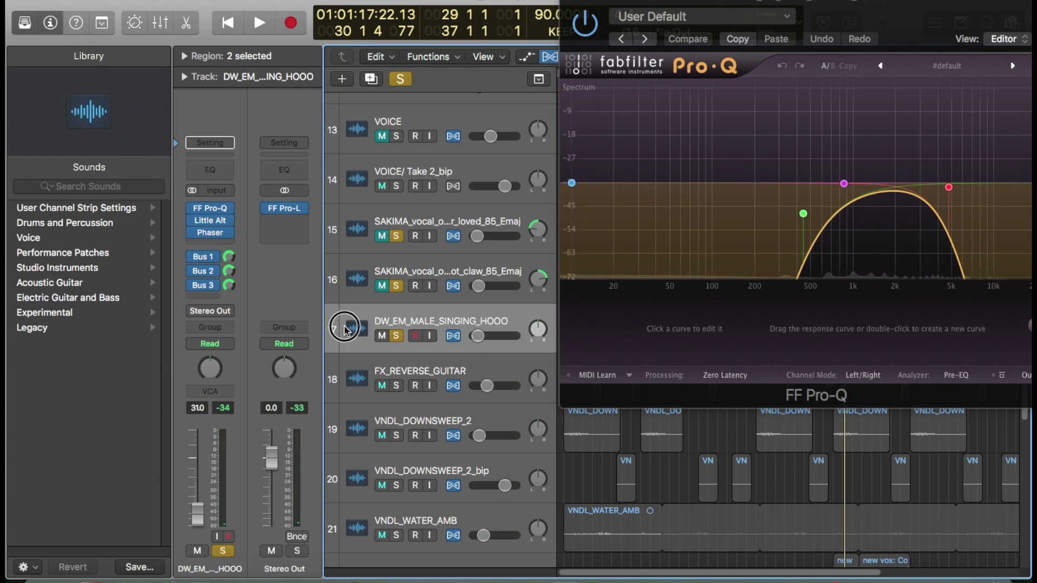
Mute DW_EM_MALE_SINGING_HOOO, unmute the SAKIMA vocal of track 16, and inspect that track's FF Pro-Q curve before closing it.
{"action": "left_click", "coordinate": [378, 336]}
{"action": "left_click", "coordinate": [383, 286]}
{"action": "left_click", "coordinate": [382, 285]}
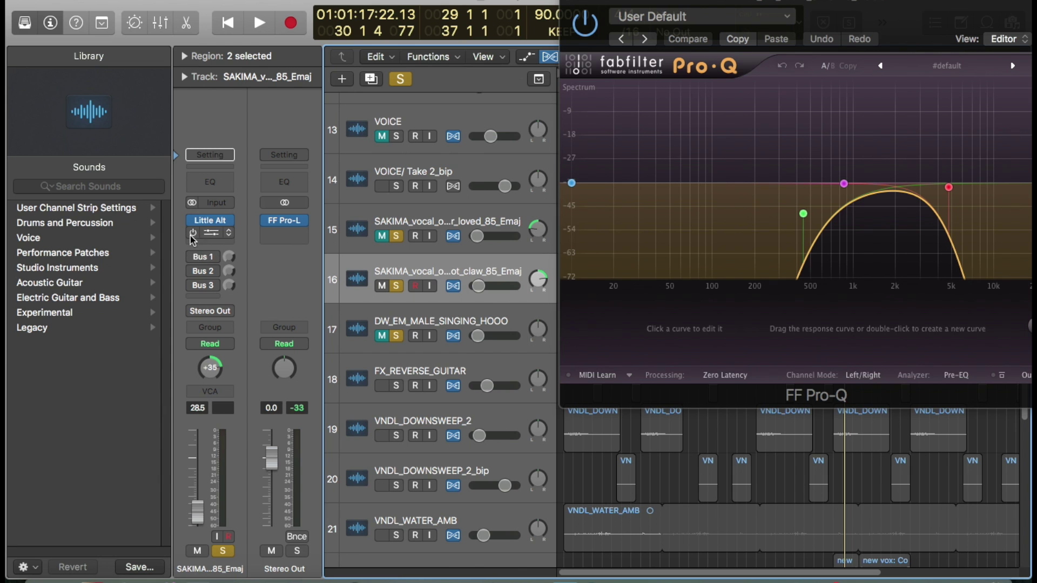
{"action": "left_click", "coordinate": [204, 238]}
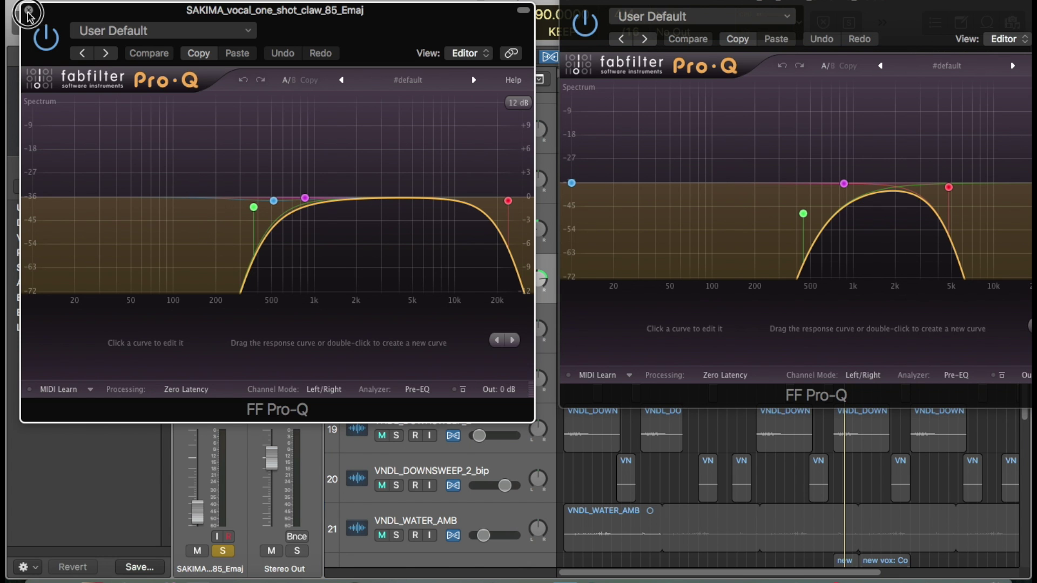
{"action": "left_click", "coordinate": [28, 12]}
Unmute the SAKIMA vocal of track 15 during loop playback and audition it, re-enabling its FF Pro-Q.
{"action": "key", "text": "space"}
{"action": "left_click", "coordinate": [382, 236]}
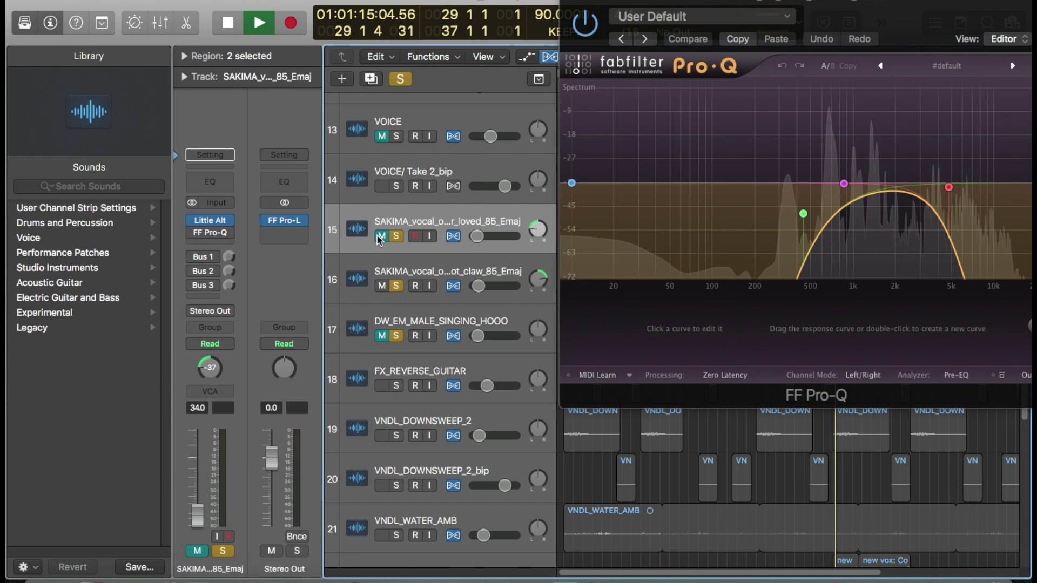
{"action": "key", "text": "space"}
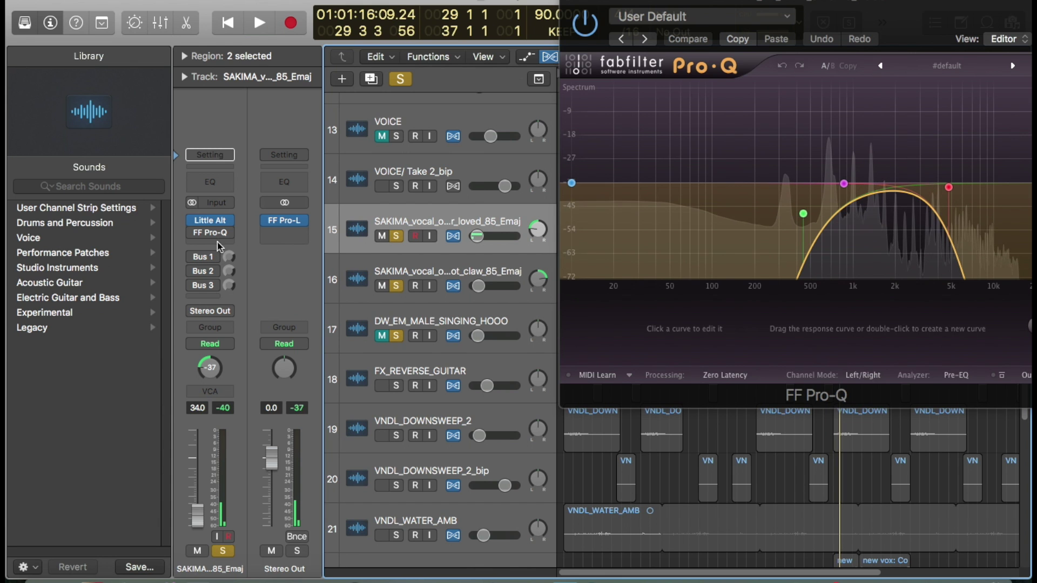
{"action": "key", "text": "space"}
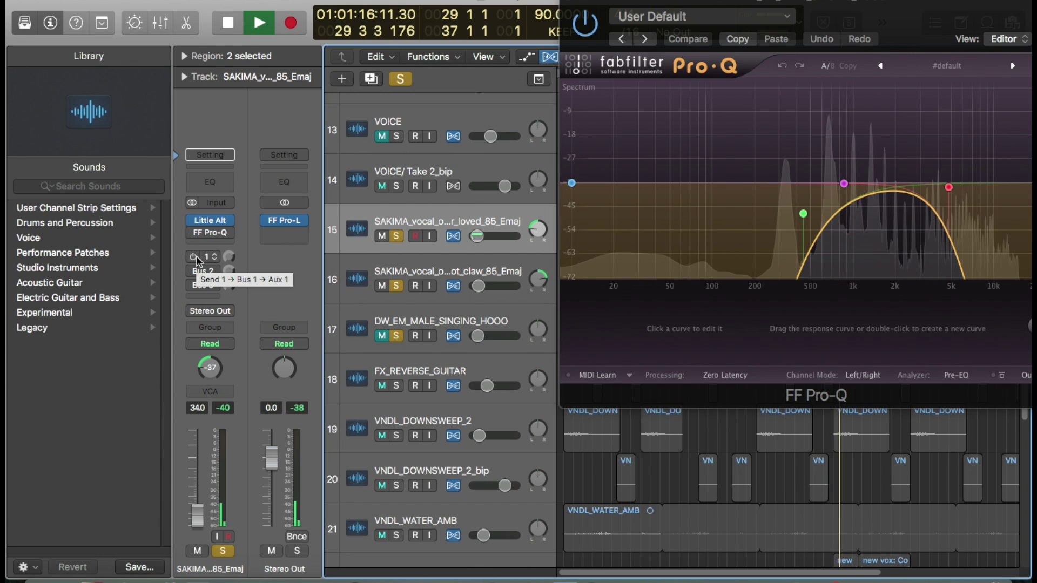
{"action": "key", "text": "space"}
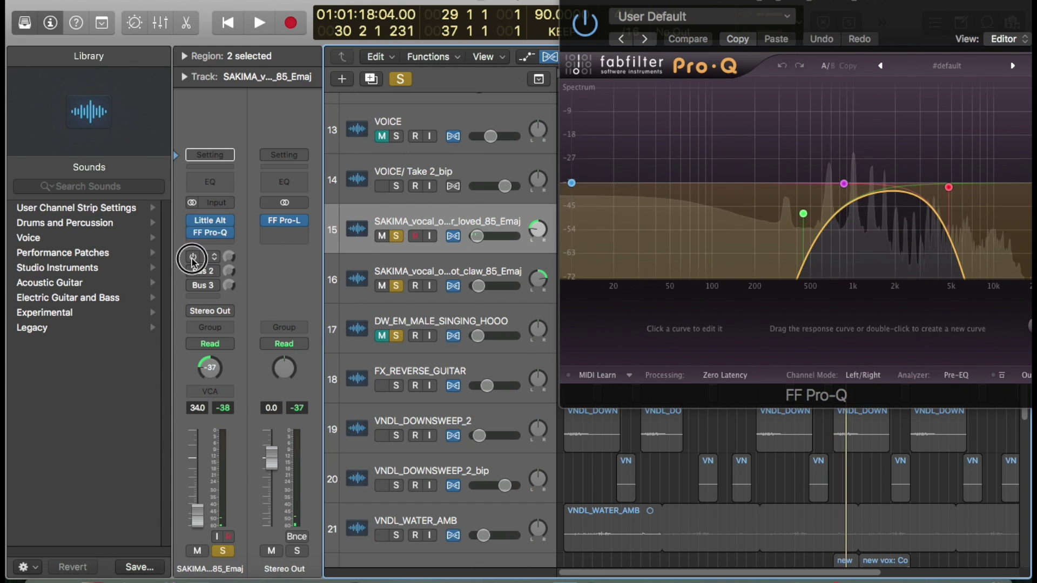
Turn the Bus 1, 2 and 3 sends back on for the SAKIMA vocals of tracks 15 and 16.
{"action": "left_click", "coordinate": [211, 258]}
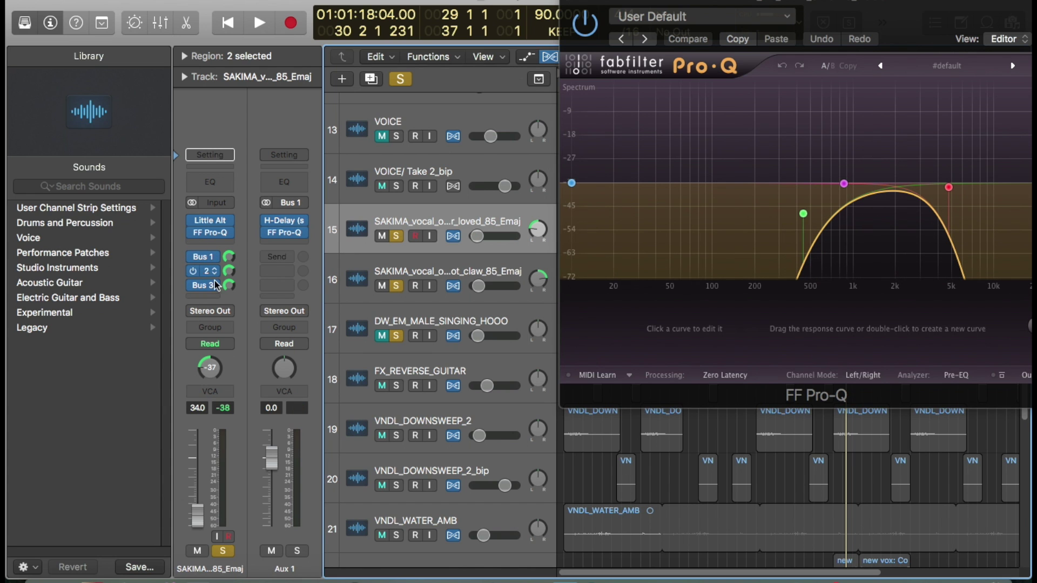
{"action": "left_click", "coordinate": [355, 276]}
{"action": "left_click_drag", "start_coordinate": [191, 257], "coordinate": [191, 286]}
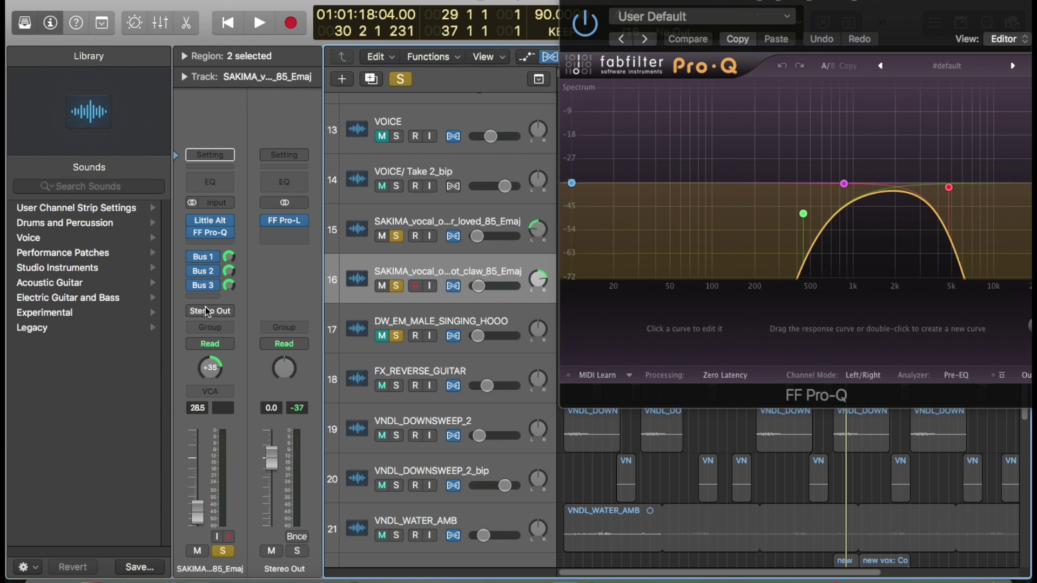
Unmute DW_EM_MALE_SINGING_HOOO, play it together with both SAKIMA vocals, and close the FF Pro-Q window.
{"action": "left_click", "coordinate": [365, 341]}
{"action": "left_click", "coordinate": [382, 336], "text": "alt"}
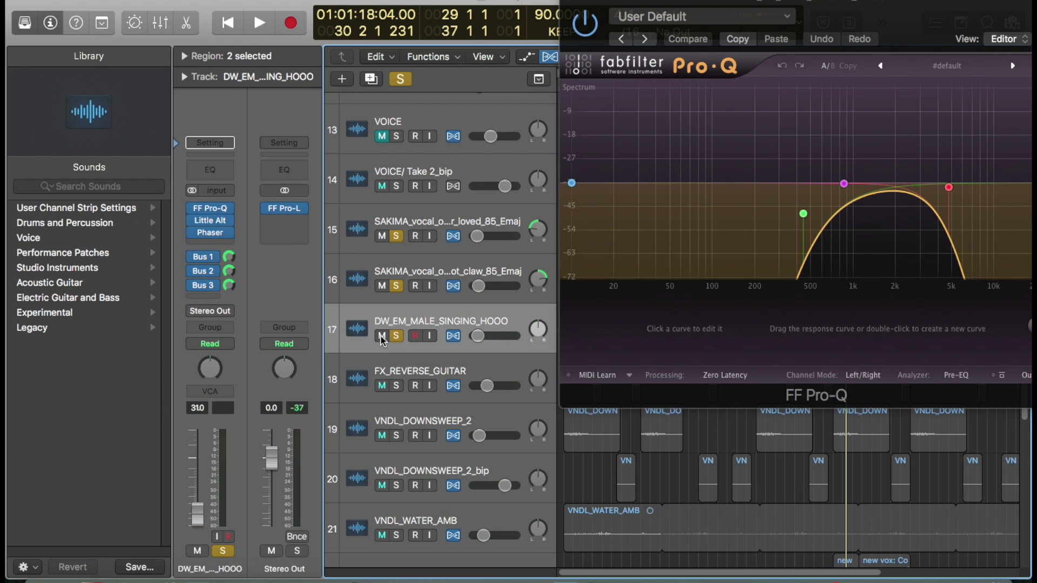
{"action": "key", "text": "space"}
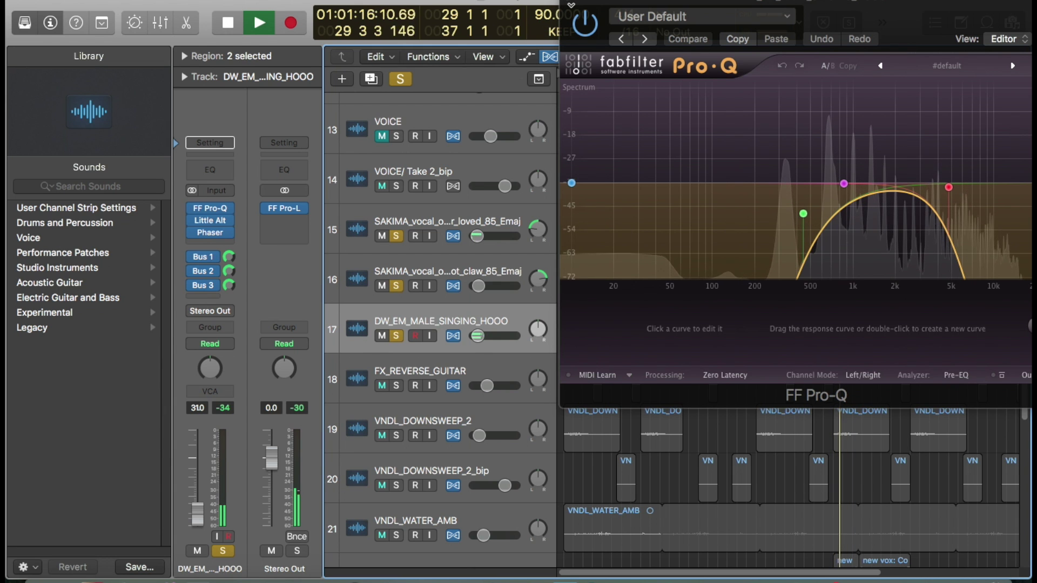
{"action": "left_click", "coordinate": [567, 0]}
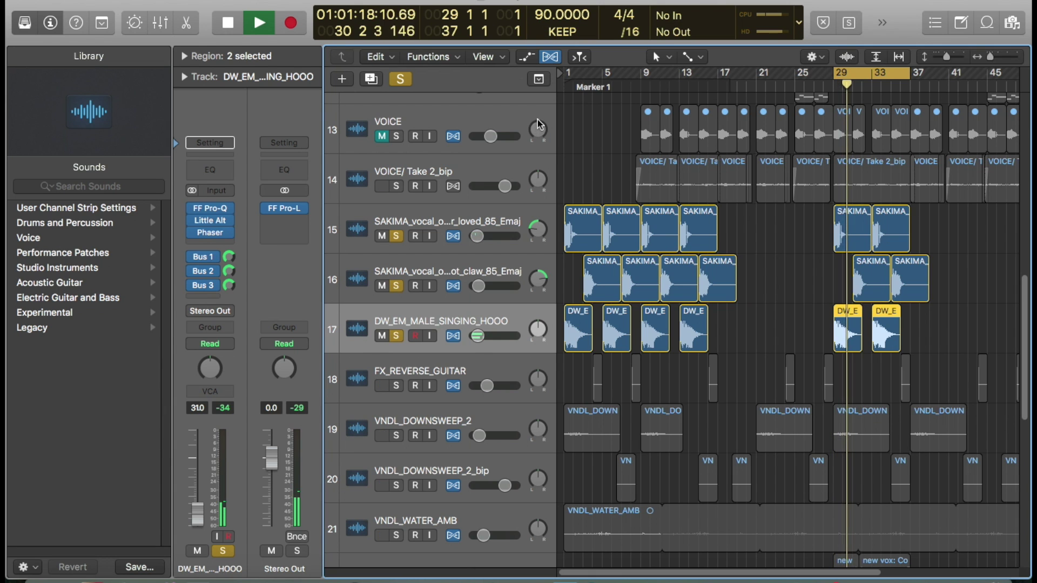
Add VOICE/ Take 2_bip to the soloed backing vocals to hear them together, and clear all solos.
{"action": "left_click", "coordinate": [396, 186]}
{"action": "key", "text": "space"}
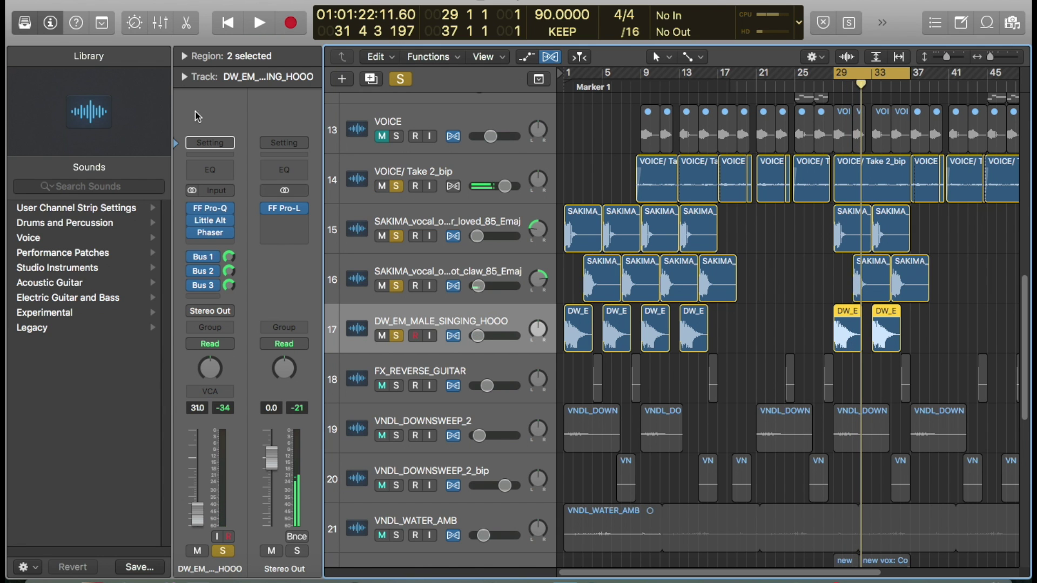
{"action": "left_click", "coordinate": [396, 186]}
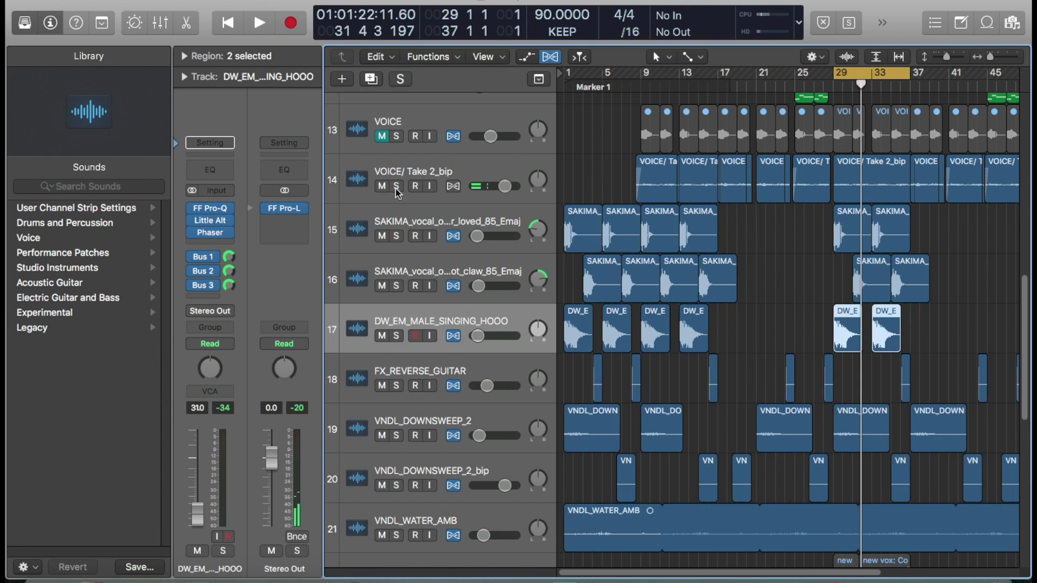
Solo VNDL_WATER_AMB and audition it with its FF Pro-Q and ValhallaRo inserts bypassed.
{"action": "scroll", "coordinate": [389, 190], "scroll_direction": "down", "scroll_amount": 3}
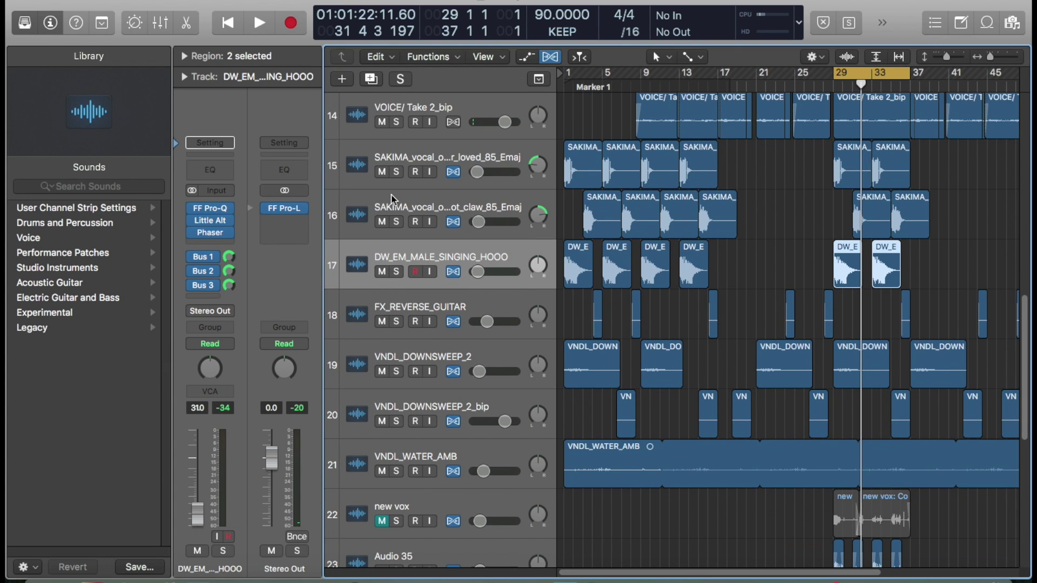
{"action": "scroll", "coordinate": [393, 197], "scroll_direction": "down", "scroll_amount": 5}
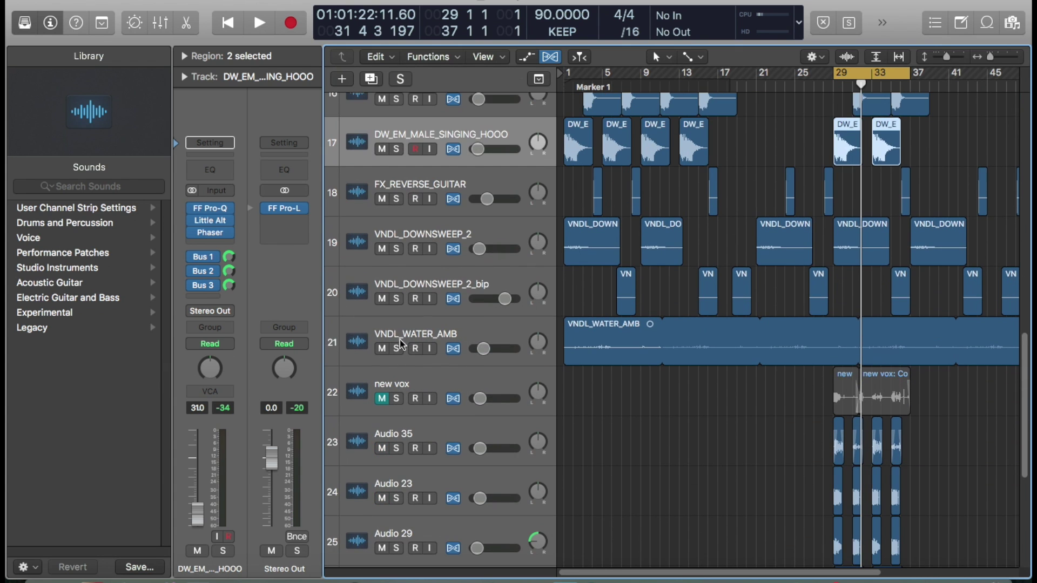
{"action": "left_click", "coordinate": [387, 338]}
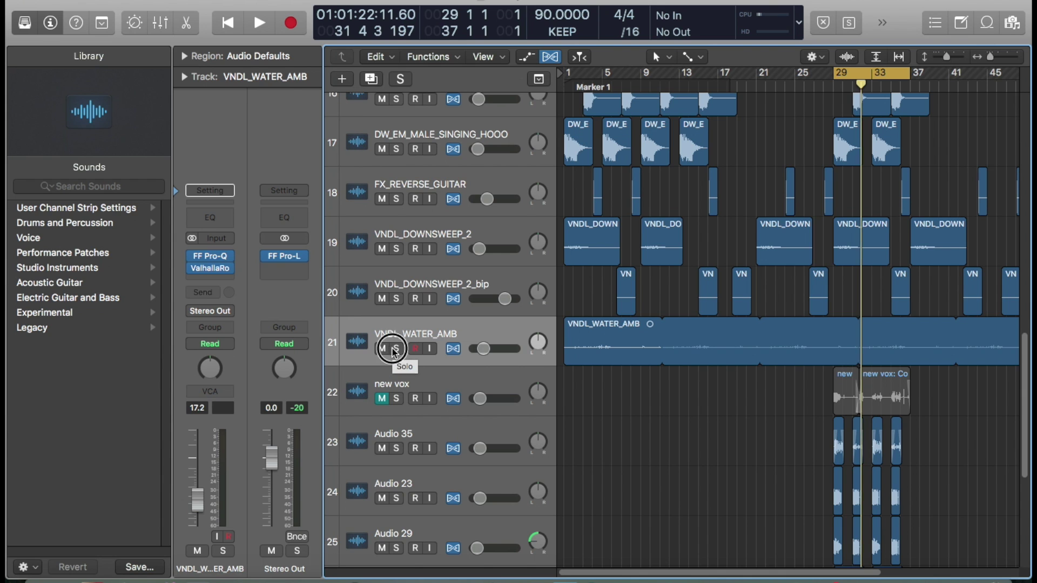
{"action": "left_click", "coordinate": [396, 349]}
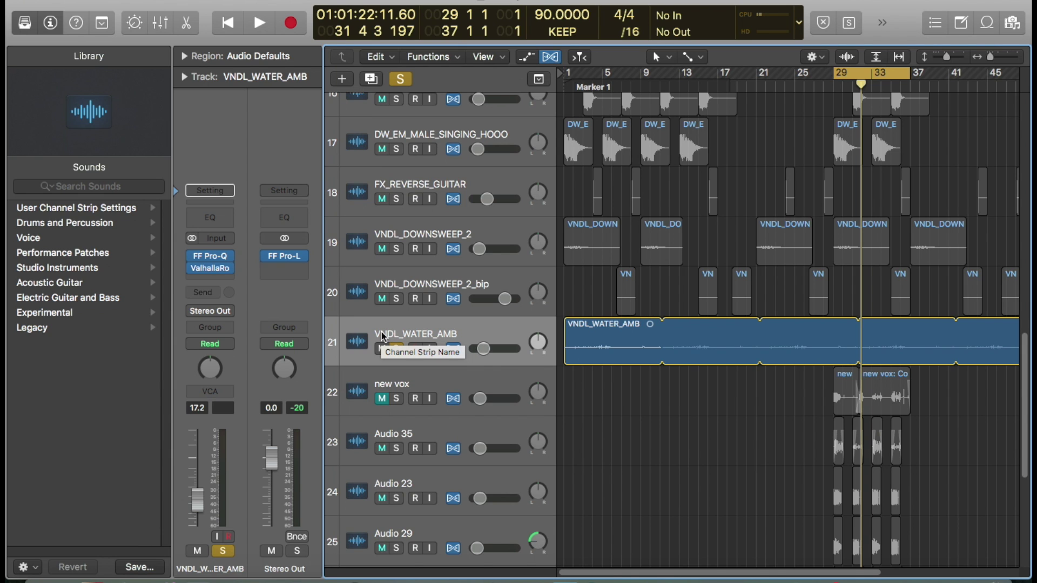
{"action": "key", "text": "space"}
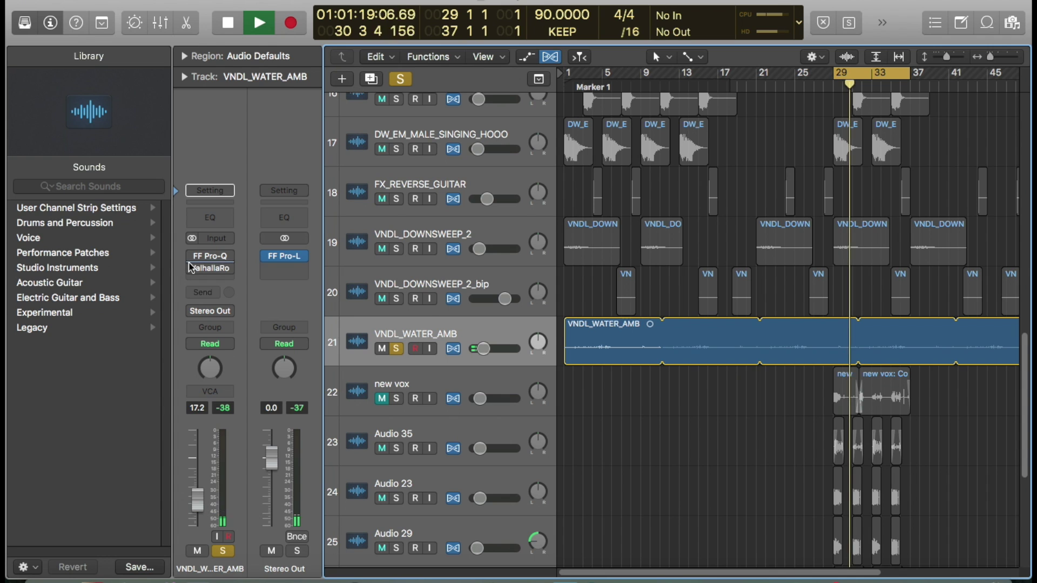
Re-enable FF Pro-Q and ValhallaRo on VNDL_WATER_AMB and audition the processed track.
{"action": "mouse_move", "coordinate": [189, 258]}
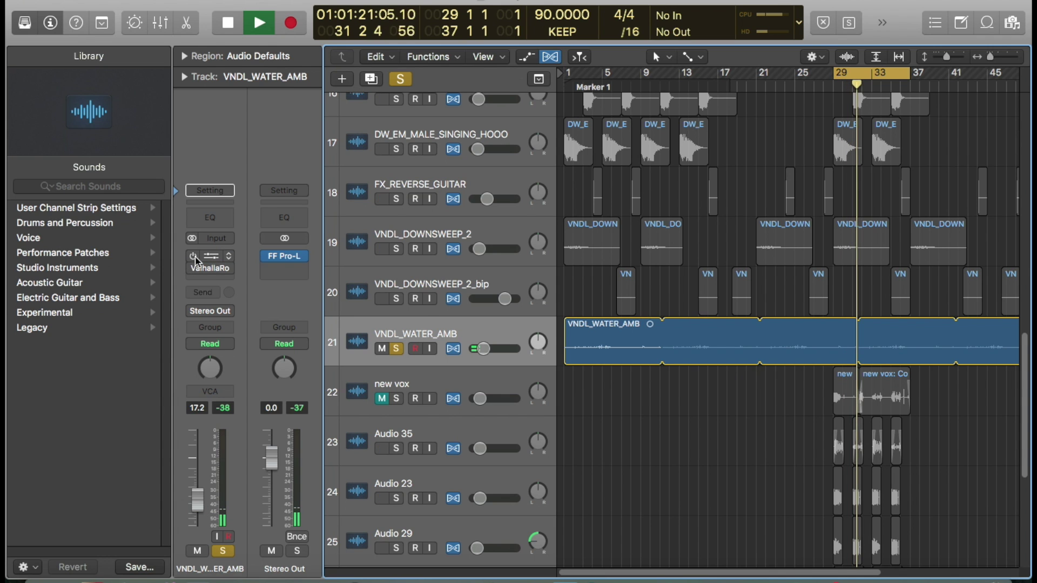
{"action": "left_click_drag", "start_coordinate": [194, 258], "coordinate": [196, 271]}
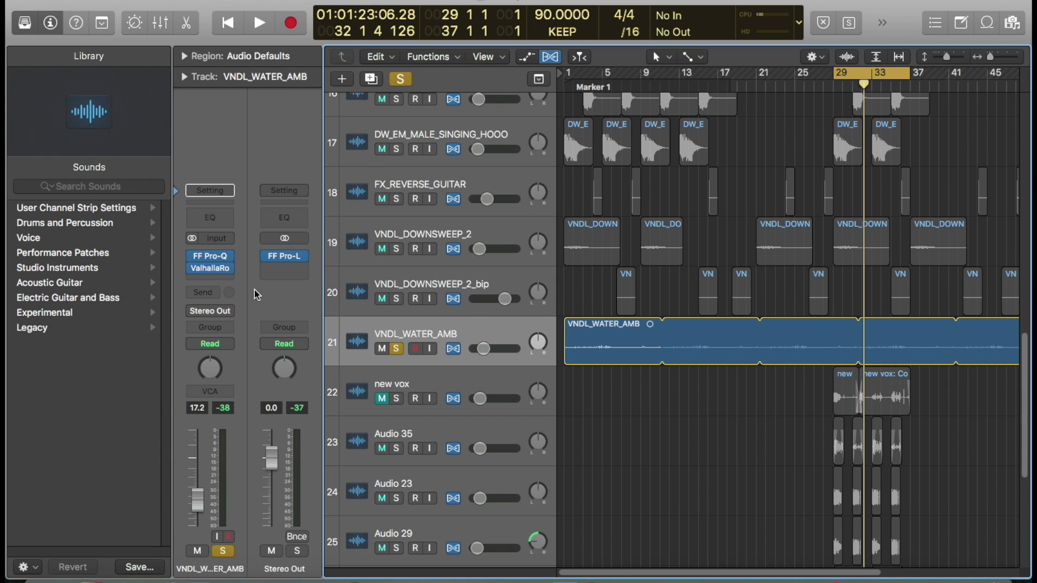
{"action": "key", "text": "space"}
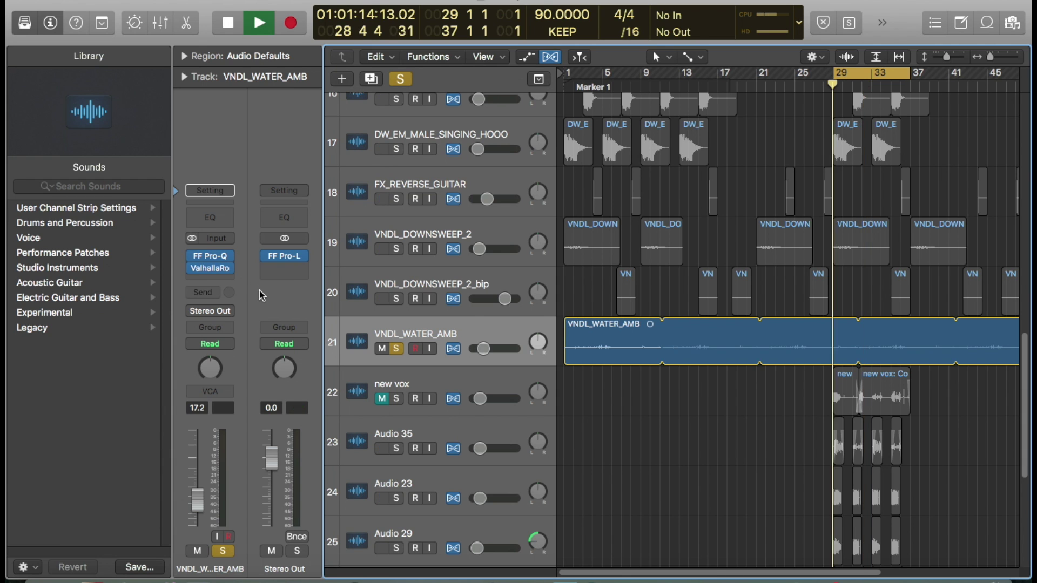
{"action": "key", "text": "space"}
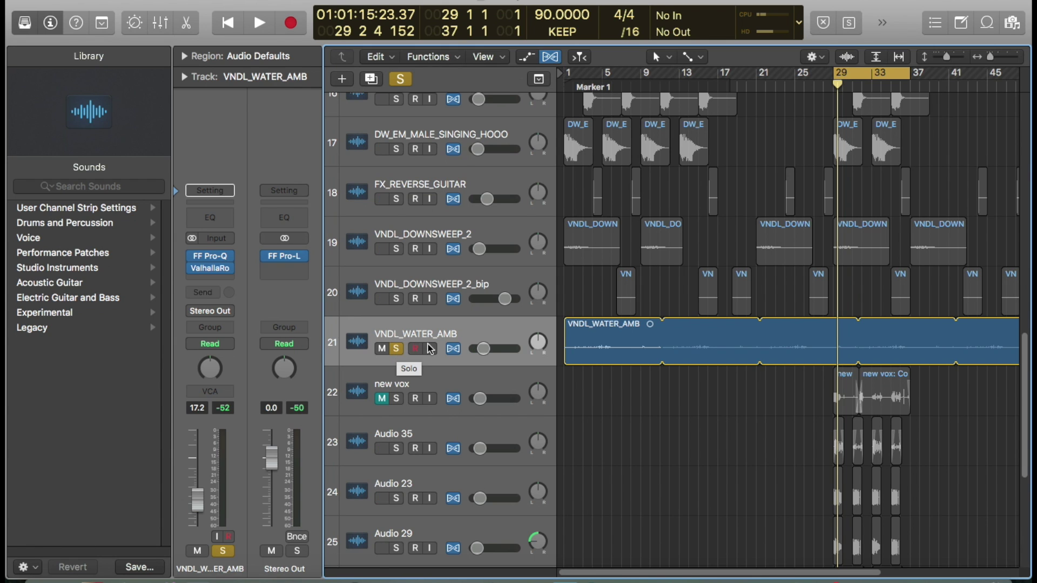
Audition VNDL_DOWNSWEEP_2_bip and VNDL_DOWNSWEEP_2 soloed in place of VNDL_WATER_AMB, and clear all solos.
{"action": "scroll", "coordinate": [395, 351], "scroll_direction": "down", "scroll_amount": 3}
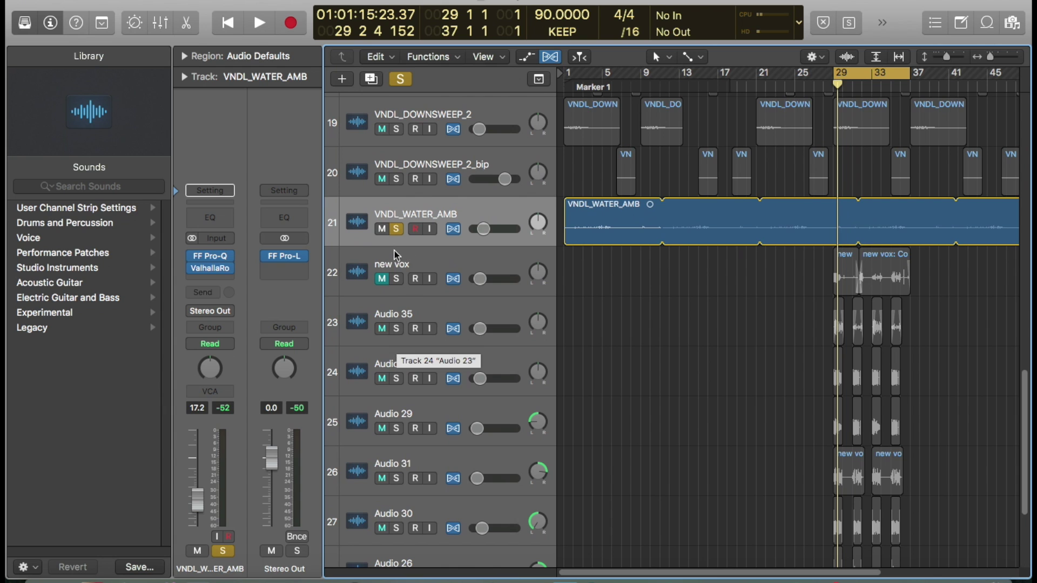
{"action": "left_click", "coordinate": [397, 228]}
{"action": "left_click", "coordinate": [396, 180]}
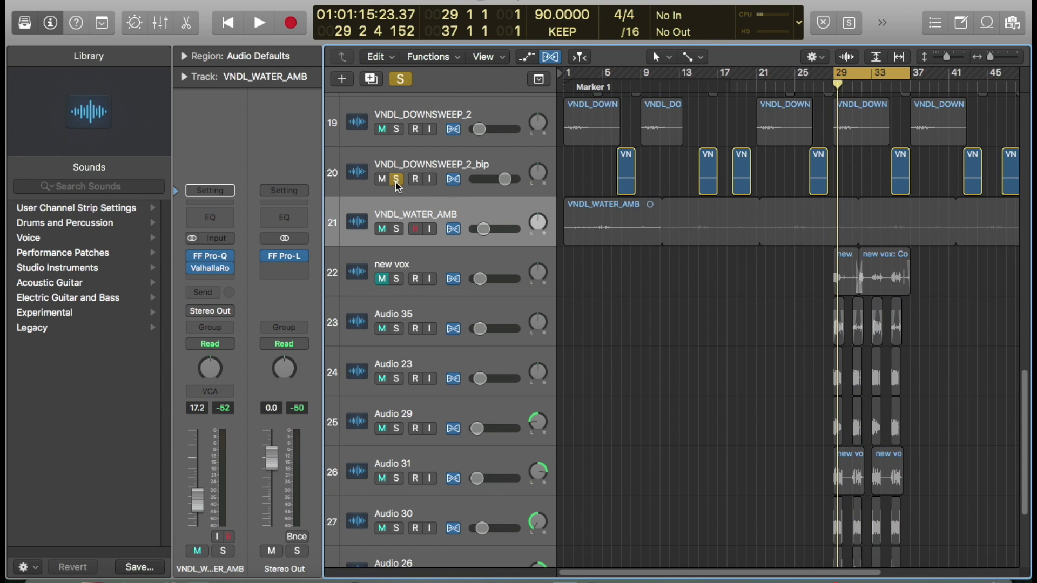
{"action": "key", "text": "space"}
{"action": "left_click", "coordinate": [400, 129]}
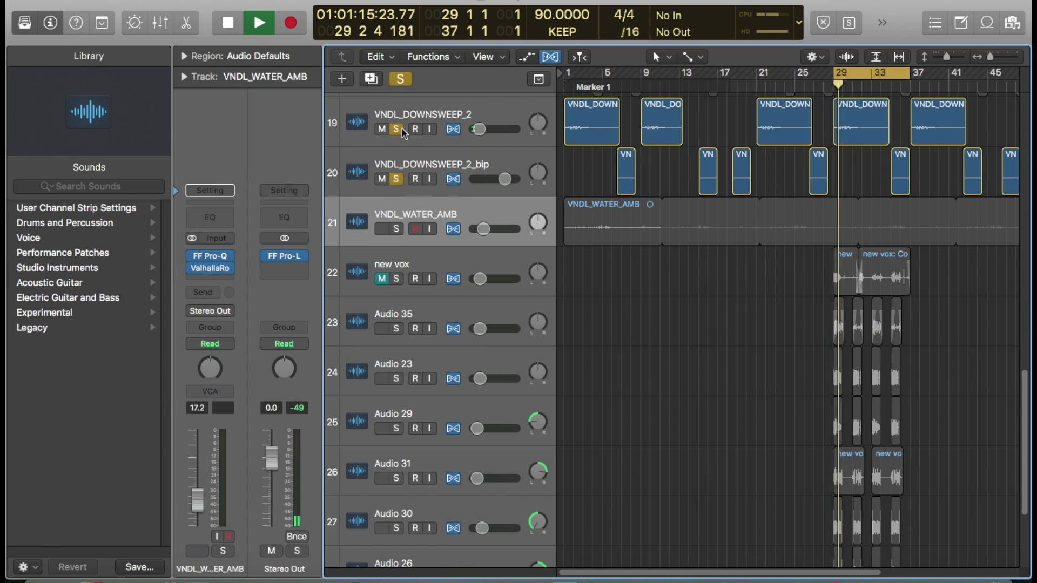
{"action": "key", "text": "space"}
{"action": "left_click", "coordinate": [397, 136]}
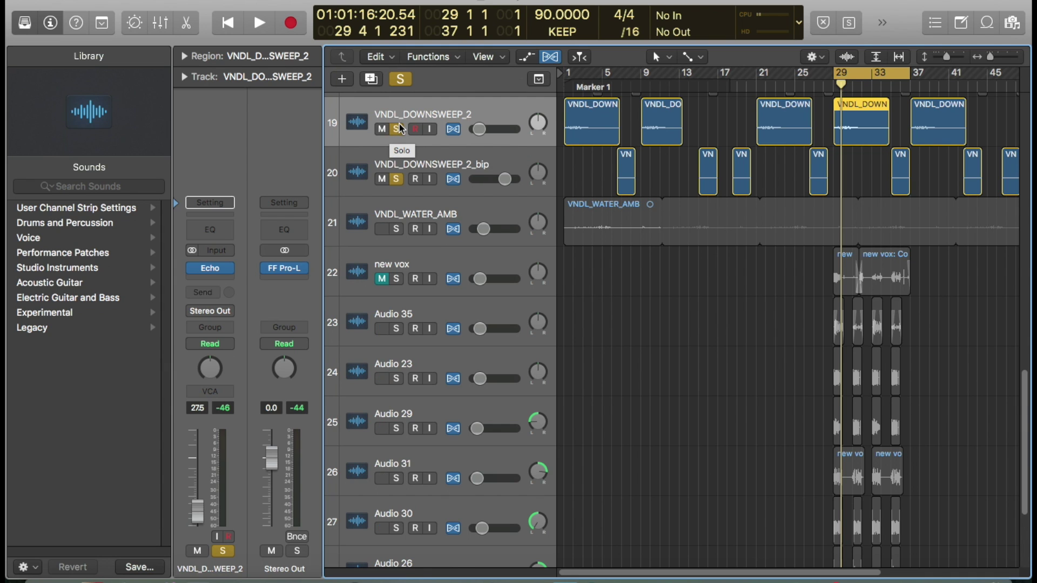
{"action": "left_click", "coordinate": [397, 131]}
Solo the stacked vocal tracks below new vox, from Audio 35 downward.
{"action": "scroll", "coordinate": [384, 162], "scroll_direction": "down", "scroll_amount": 5}
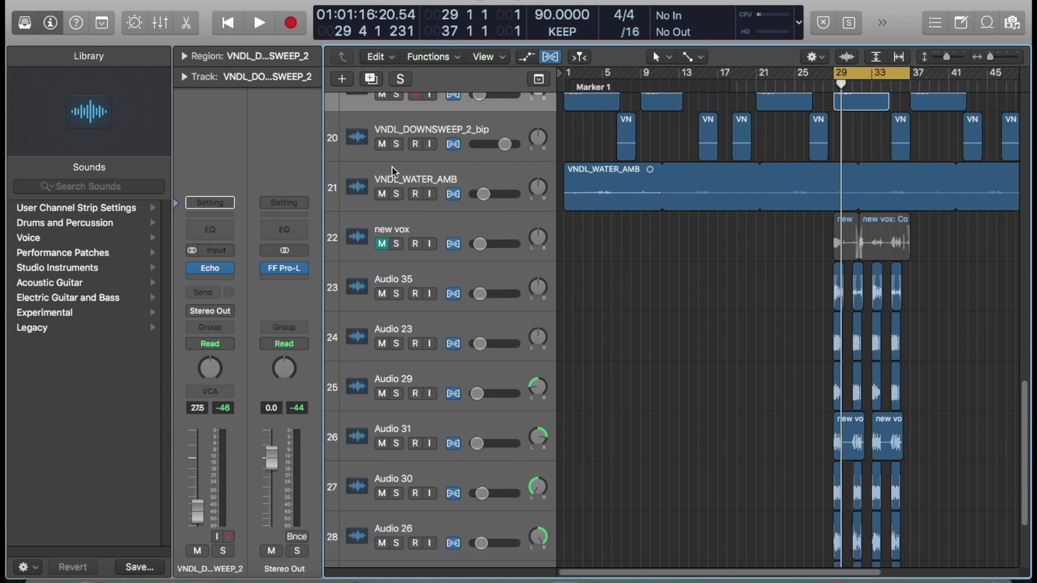
{"action": "left_click_drag", "start_coordinate": [396, 204], "coordinate": [439, 556]}
{"action": "scroll", "coordinate": [439, 556], "scroll_direction": "down", "scroll_amount": 2}
{"action": "scroll", "coordinate": [408, 515], "scroll_direction": "up", "scroll_amount": 11}
{"action": "scroll", "coordinate": [417, 519], "scroll_direction": "down", "scroll_amount": 2}
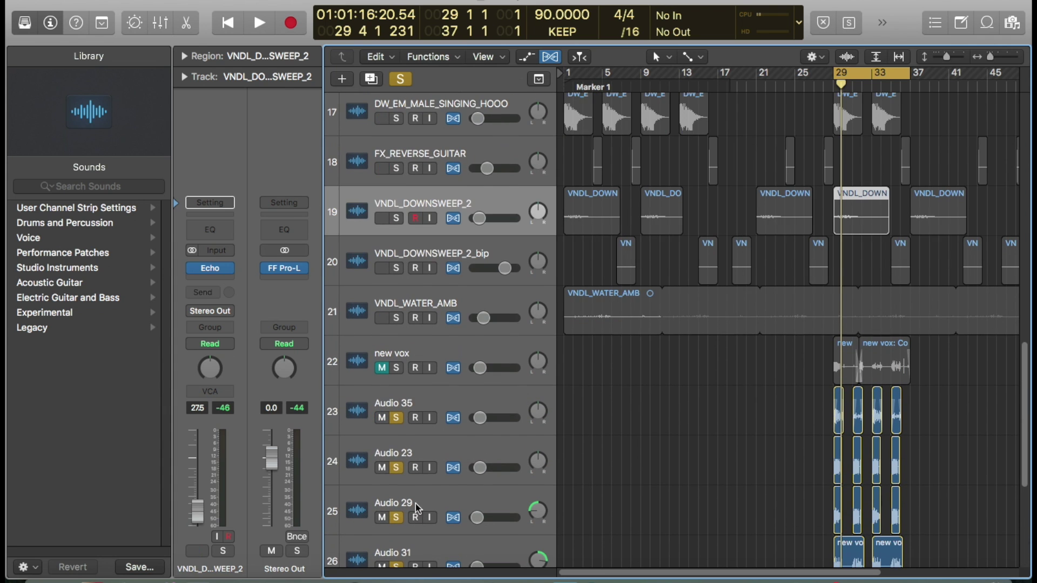
Select Audio 35 and audition the soloed vocal stack with all Aux 5 inserts and sends active.
{"action": "left_click", "coordinate": [355, 418]}
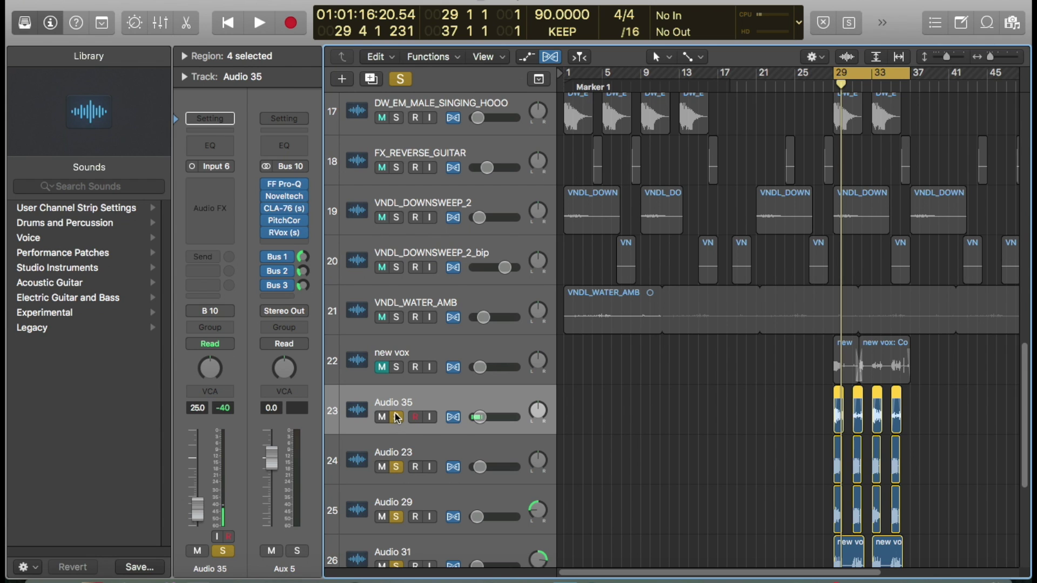
{"action": "key", "text": "space"}
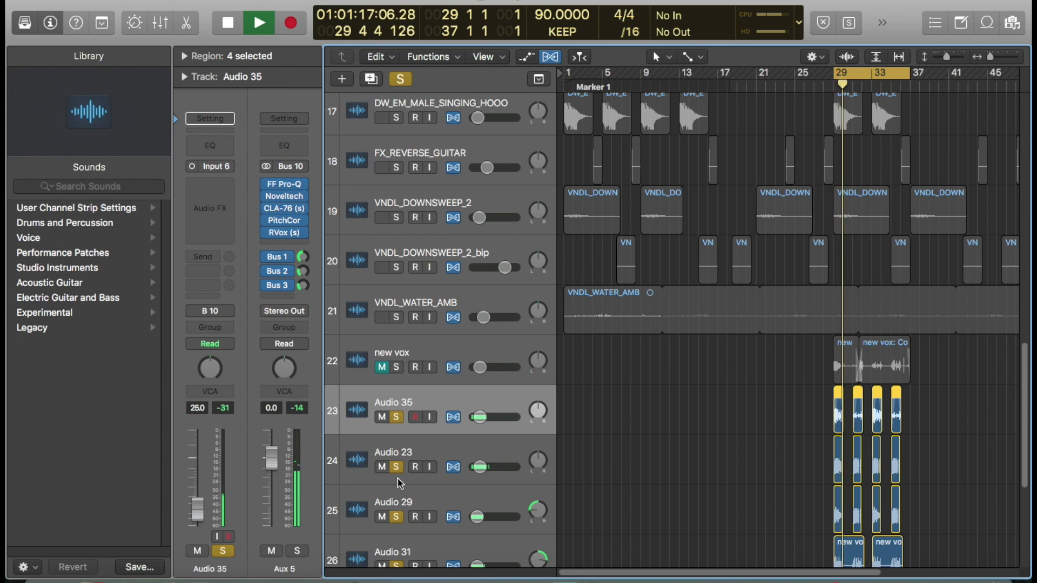
{"action": "scroll", "coordinate": [398, 479], "scroll_direction": "down", "scroll_amount": 3}
{"action": "key", "text": "space"}
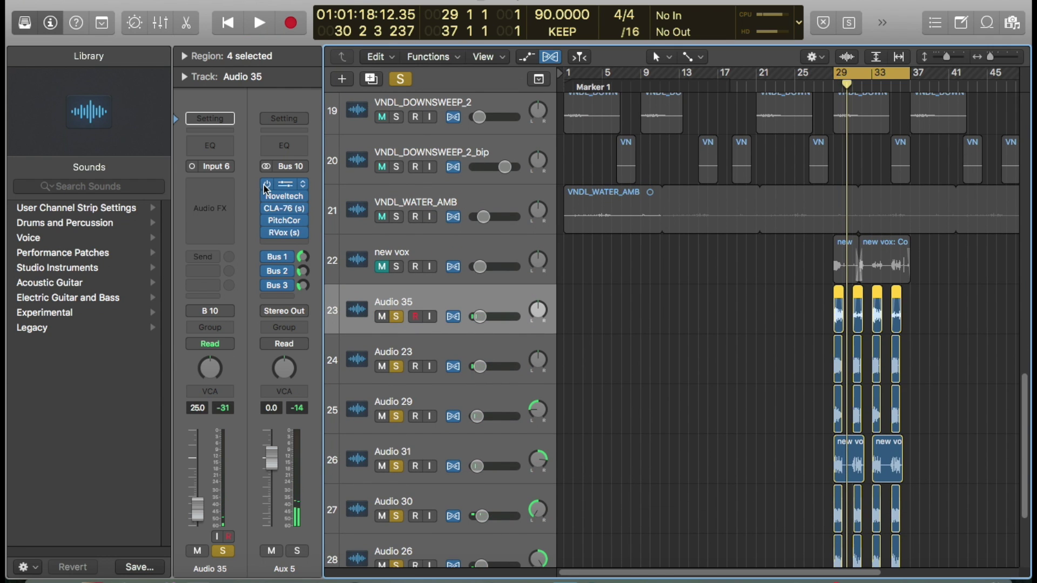
{"action": "key", "text": "space"}
{"action": "key", "text": "space"}
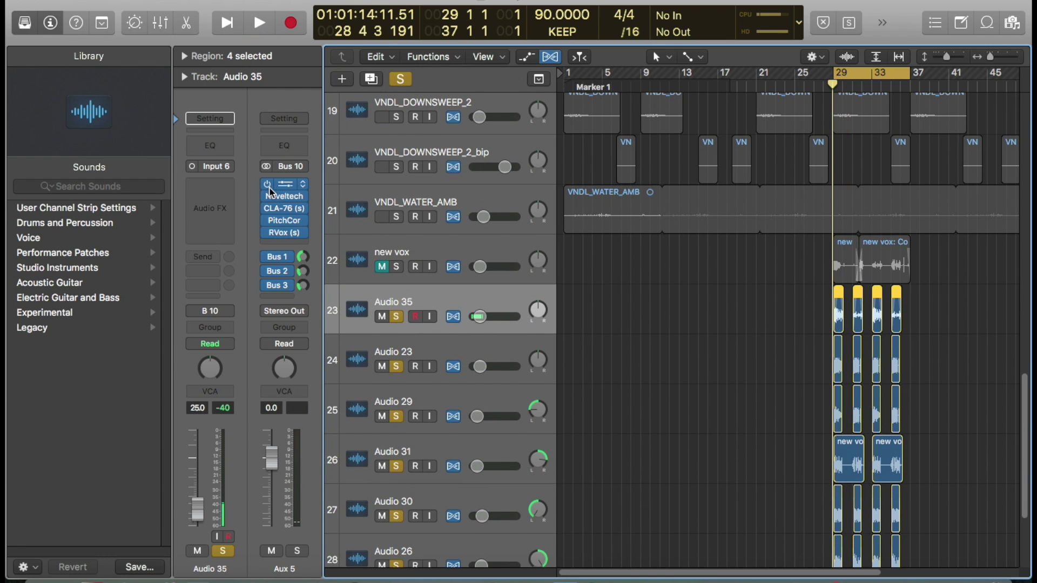
{"action": "key", "text": "space"}
{"action": "key", "text": "space"}
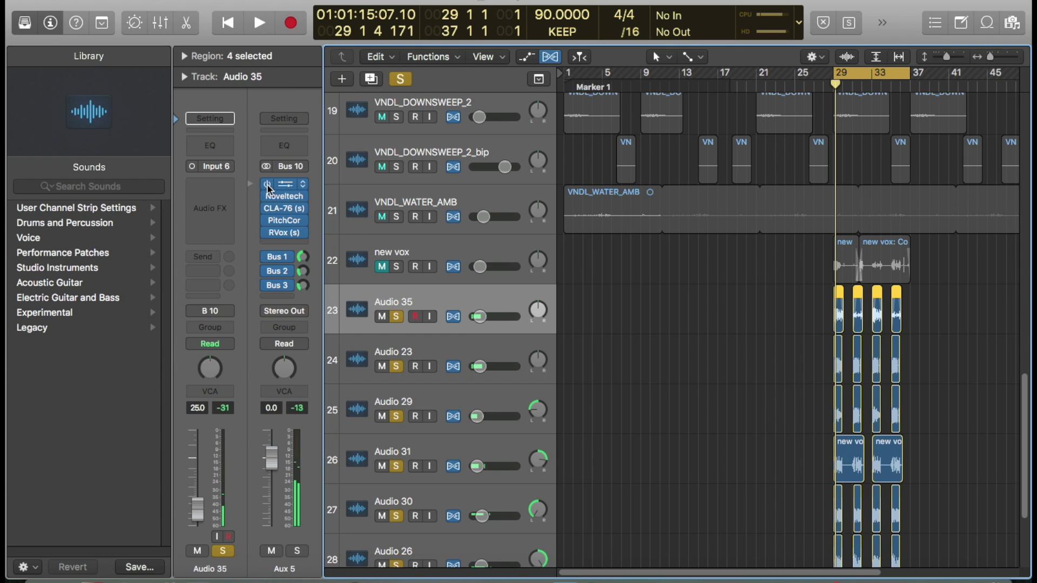
Bypass all inserts and the Bus 1, 2 and 3 sends on Aux 5, and audition the vocal stack dry.
{"action": "left_click", "coordinate": [268, 184]}
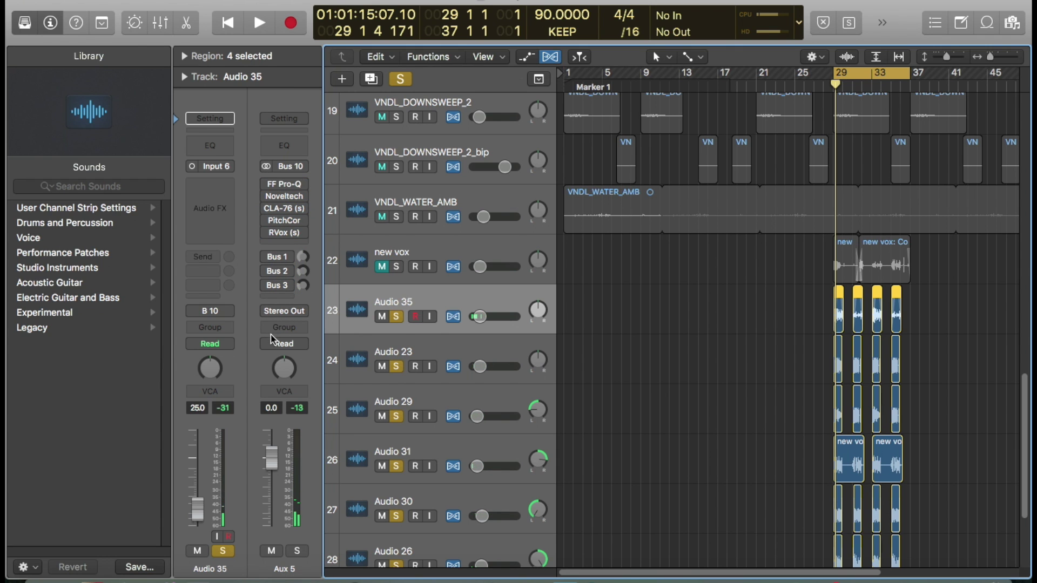
{"action": "key", "text": "space"}
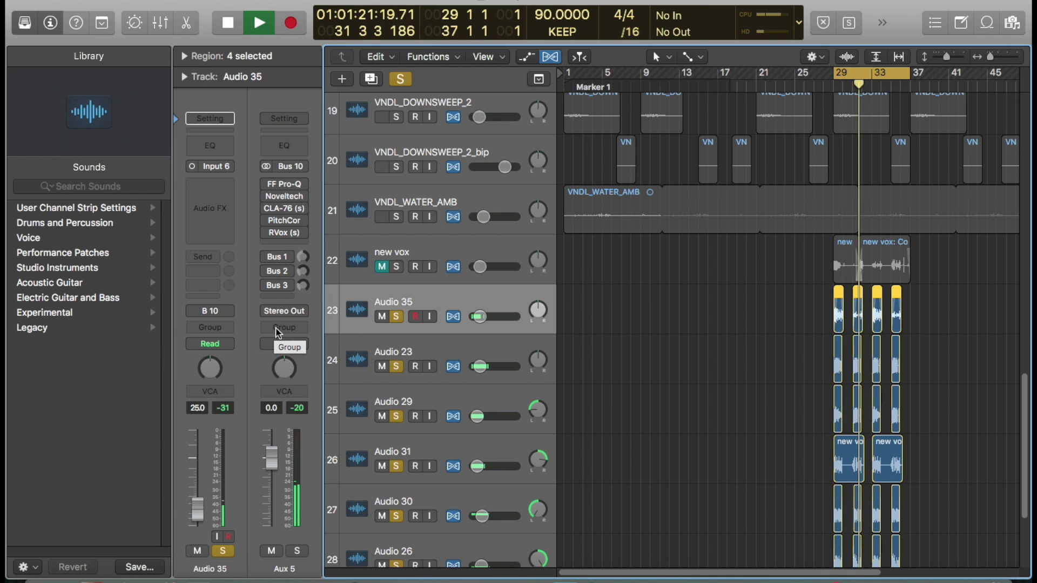
{"action": "key", "text": "space"}
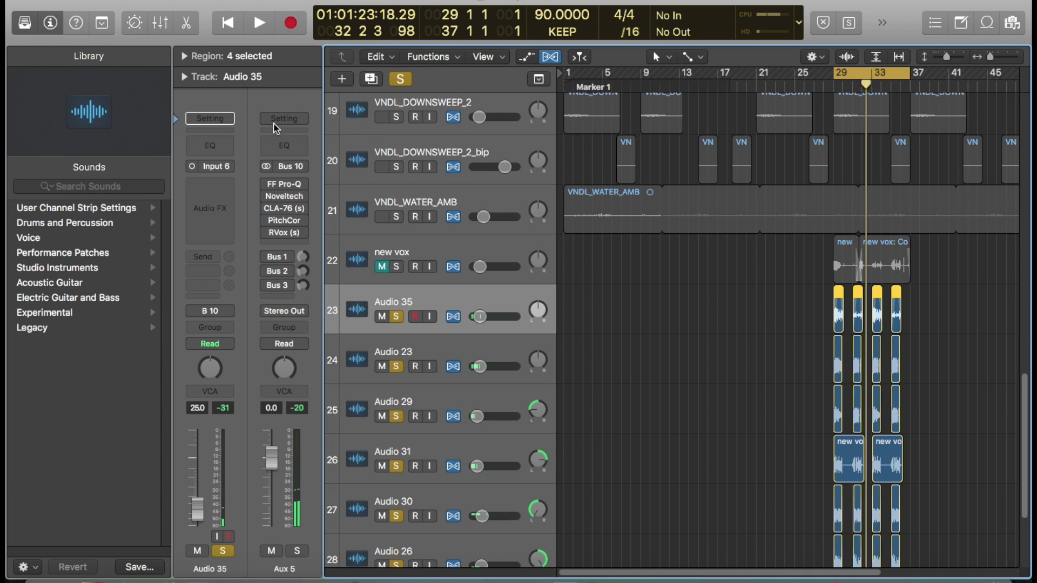
Re-enable FF Pro-Q, Noveltech, CLA-76, PitchCor and RVox on Aux 5 and audition the vocal stack without sends.
{"action": "left_click_drag", "start_coordinate": [273, 184], "coordinate": [277, 247]}
{"action": "key", "text": "space"}
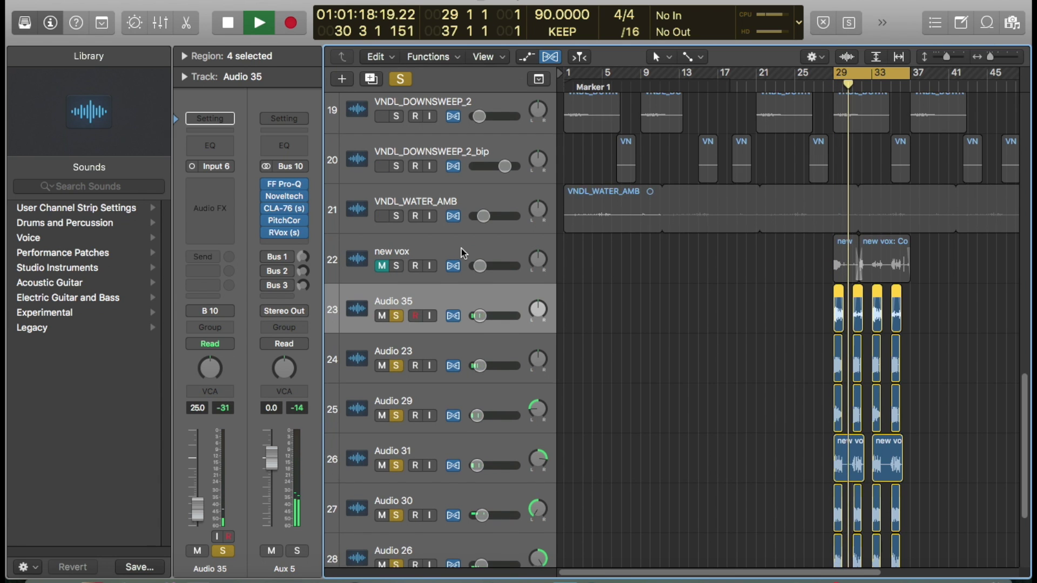
Audition the soloed vocal stack with the Bus 1, 2 and 3 sends on Aux 5 active, and stop playback.
{"action": "scroll", "coordinate": [461, 248], "scroll_direction": "down", "scroll_amount": 3}
{"action": "scroll", "coordinate": [461, 249], "scroll_direction": "up", "scroll_amount": 1}
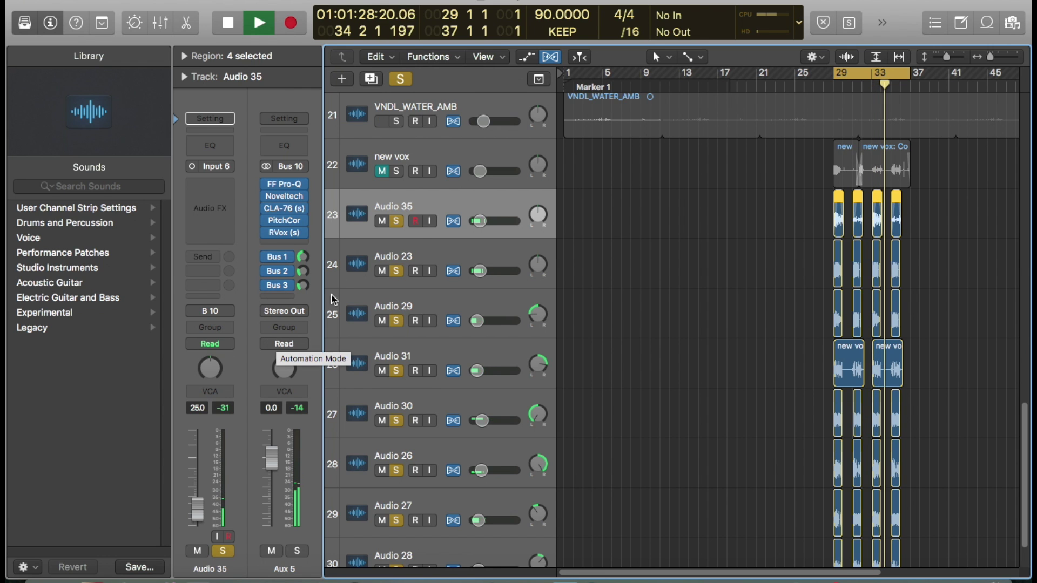
{"action": "key", "text": "space"}
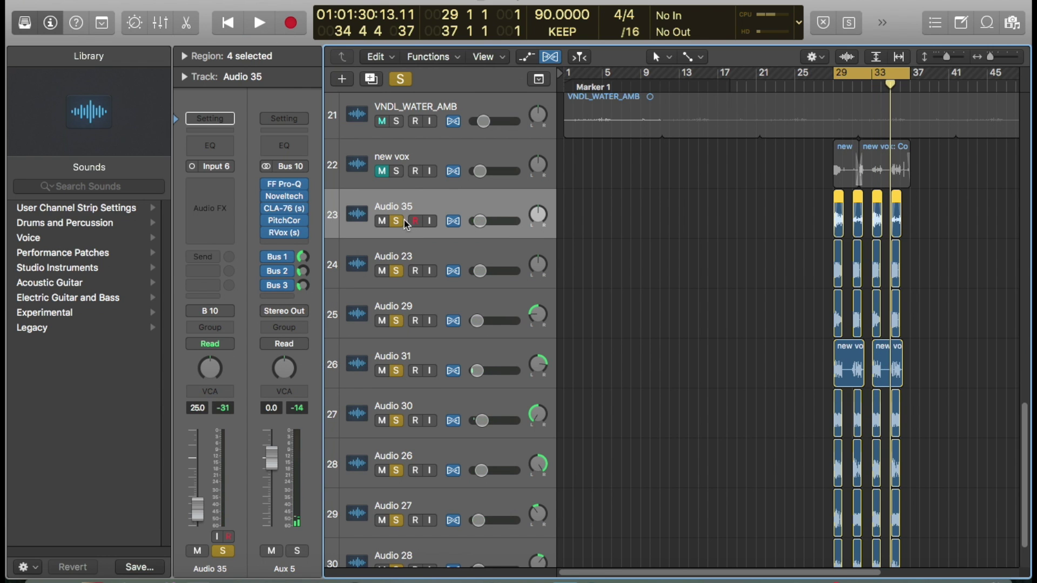
Unsolo Audio 29 down through Audio 28 and audition only Audio 35 and Audio 23.
{"action": "scroll", "coordinate": [361, 231], "scroll_direction": "down", "scroll_amount": 2}
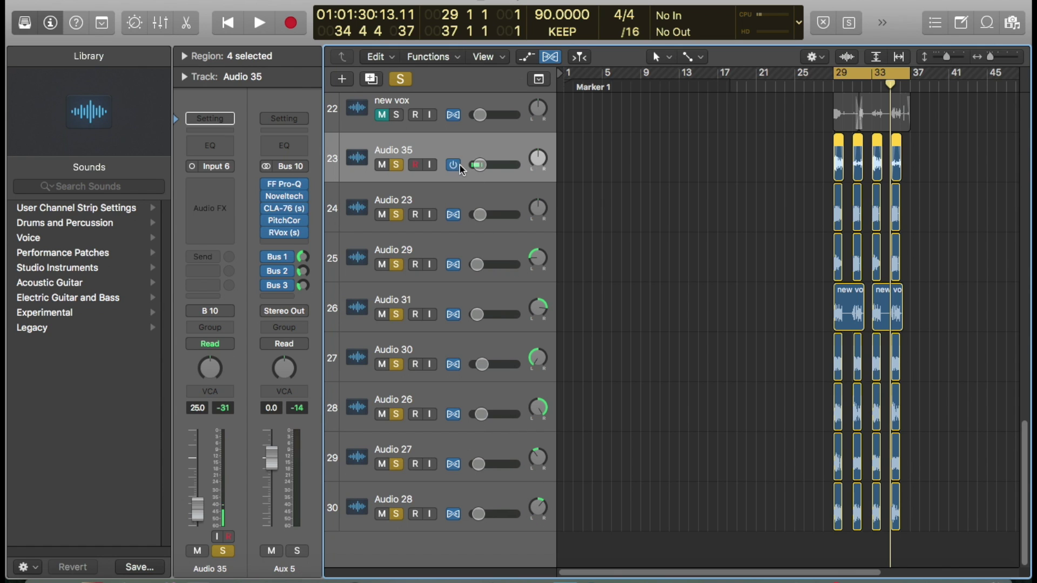
{"action": "left_click_drag", "start_coordinate": [396, 264], "coordinate": [394, 519]}
{"action": "left_click", "coordinate": [368, 210]}
{"action": "left_click", "coordinate": [362, 150]}
{"action": "key", "text": "shift+space"}
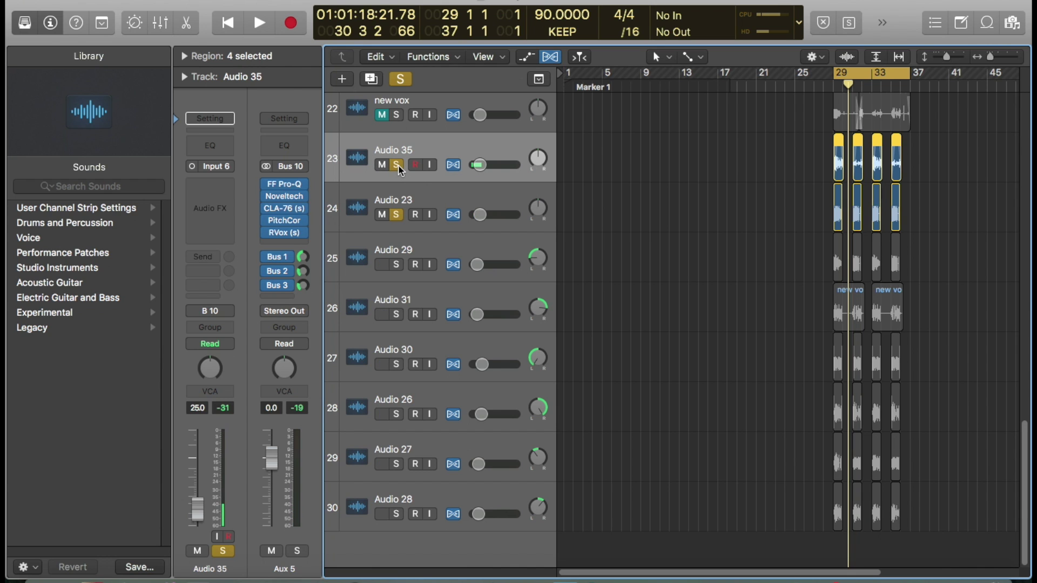
Solo Audio 29 down through Audio 28 again and briefly audition the full vocal stack.
{"action": "left_click_drag", "start_coordinate": [396, 265], "coordinate": [393, 524]}
{"action": "key", "text": "space"}
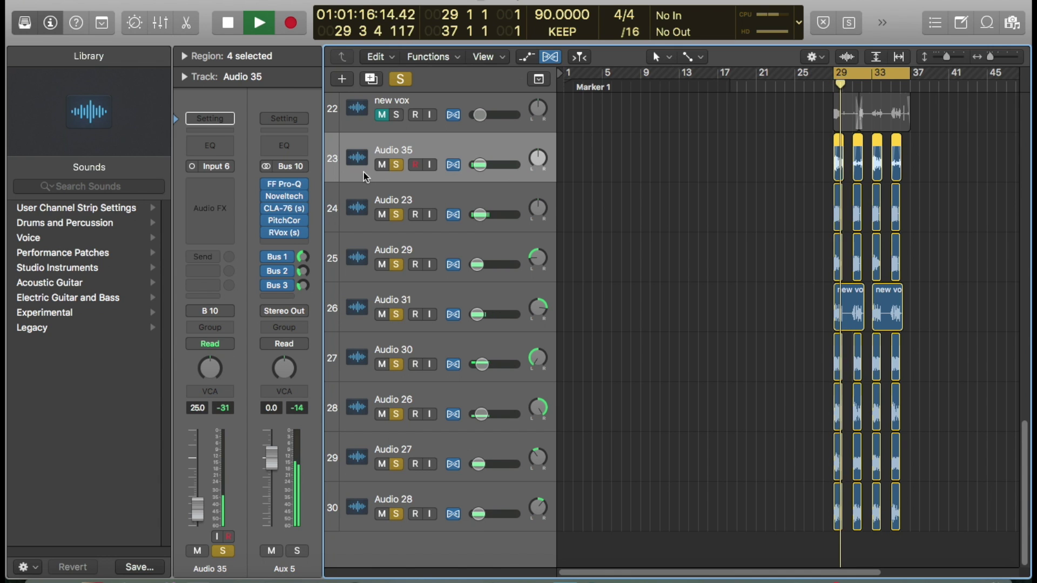
{"action": "key", "text": "space"}
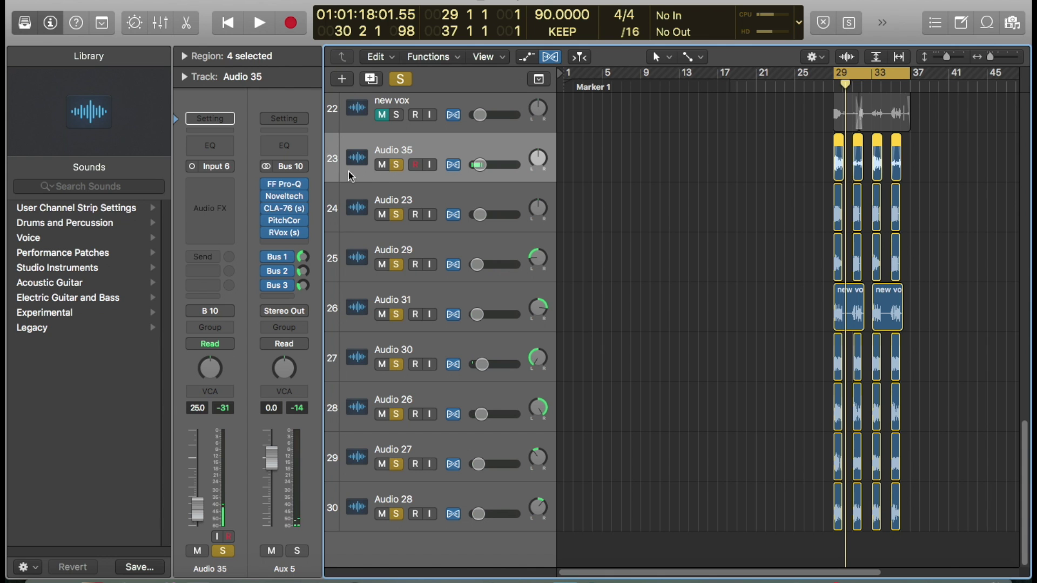
View the whole arrangement with every track from KICK down to Audio 28.
{"action": "key", "text": "super+Up"}
{"action": "key", "text": "super+Up"}
{"action": "key", "text": "super+Up"}
{"action": "key", "text": "super+Up"}
{"action": "key", "text": "super+Up"}
{"action": "key", "text": "super+Up"}
{"action": "key", "text": "super+Up"}
{"action": "key", "text": "super+Up"}
{"action": "key", "text": "super+Up"}
{"action": "key", "text": "super+Up"}
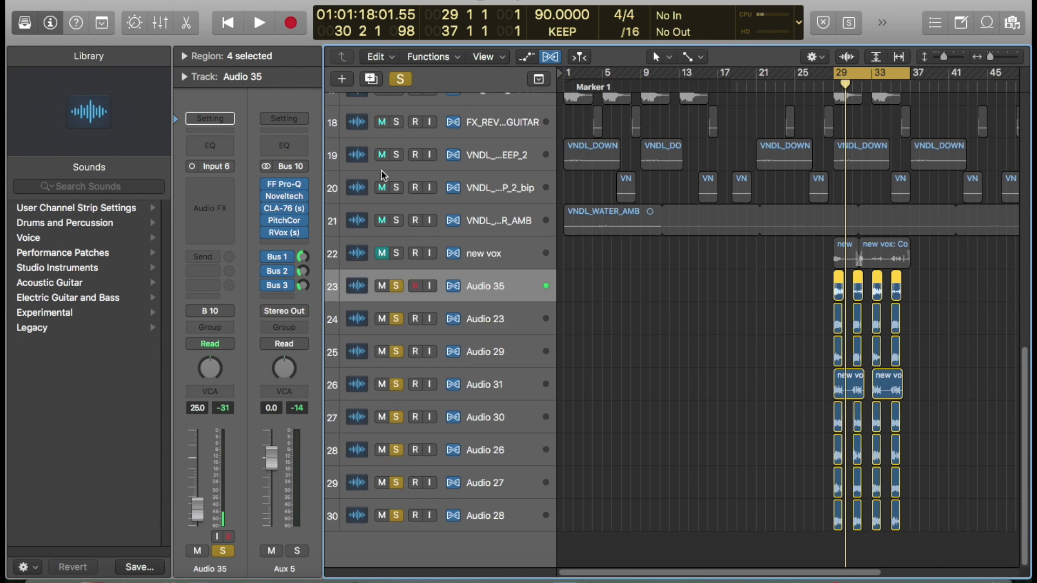
{"action": "key", "text": "super+Left"}
{"action": "key", "text": "super+Left"}
{"action": "key", "text": "super+Left"}
{"action": "key", "text": "super+Left"}
{"action": "key", "text": "super+Up"}
{"action": "key", "text": "super+Up"}
{"action": "key", "text": "super+Up"}
{"action": "key", "text": "super+Up"}
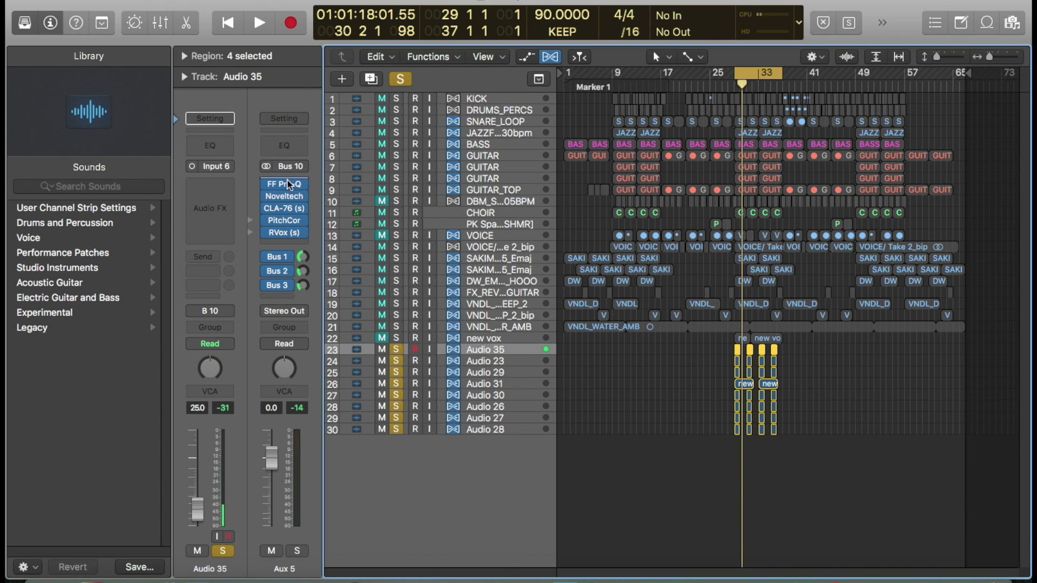
Route the output of Audio 28, the lowest stacked vocal track, to Bus 11.
{"action": "mouse_move", "coordinate": [285, 188]}
{"action": "left_click", "coordinate": [348, 430]}
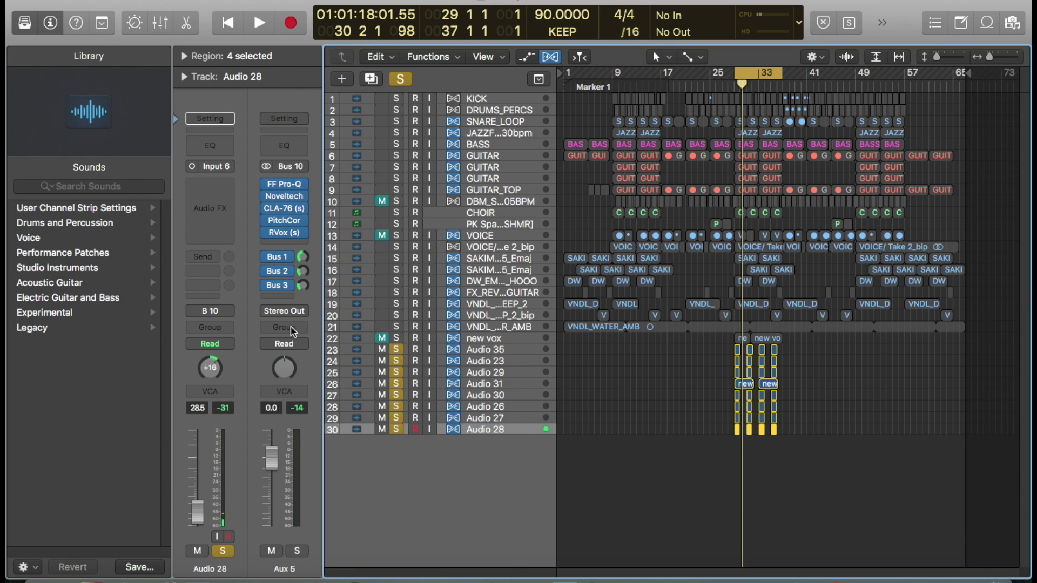
{"action": "left_click", "coordinate": [210, 311]}
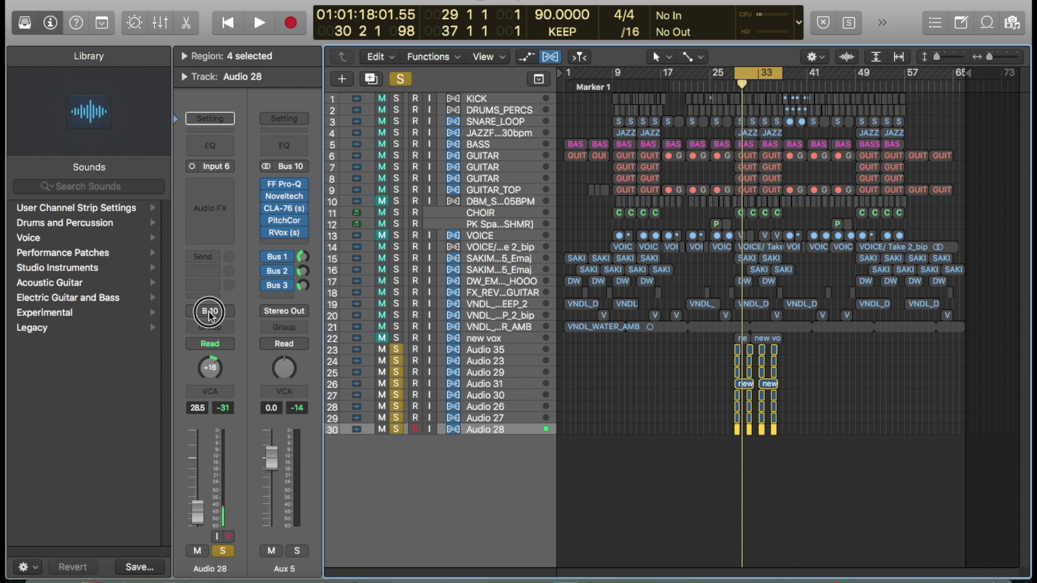
{"action": "left_click", "coordinate": [219, 363]}
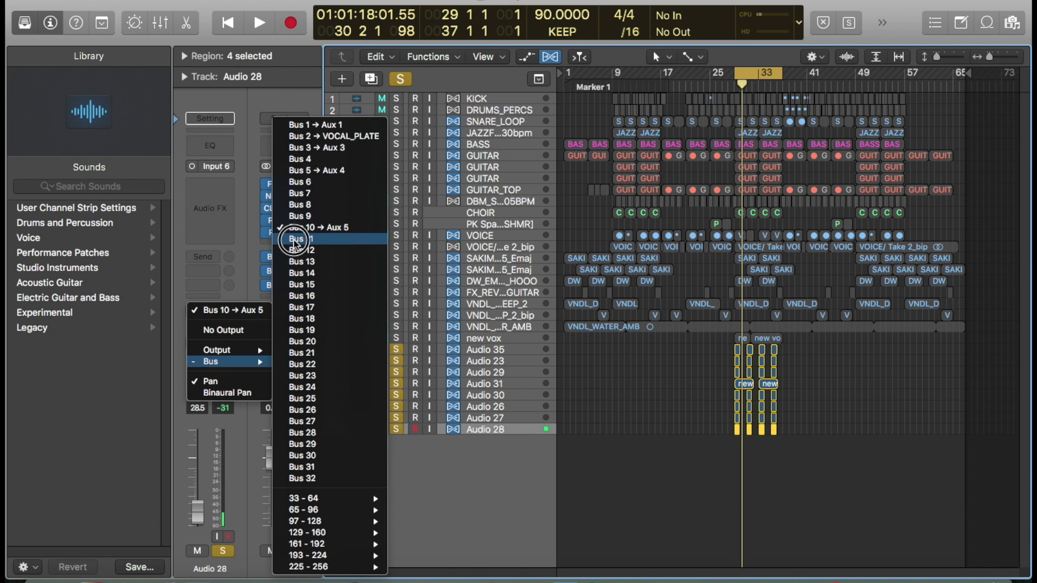
{"action": "left_click", "coordinate": [294, 239]}
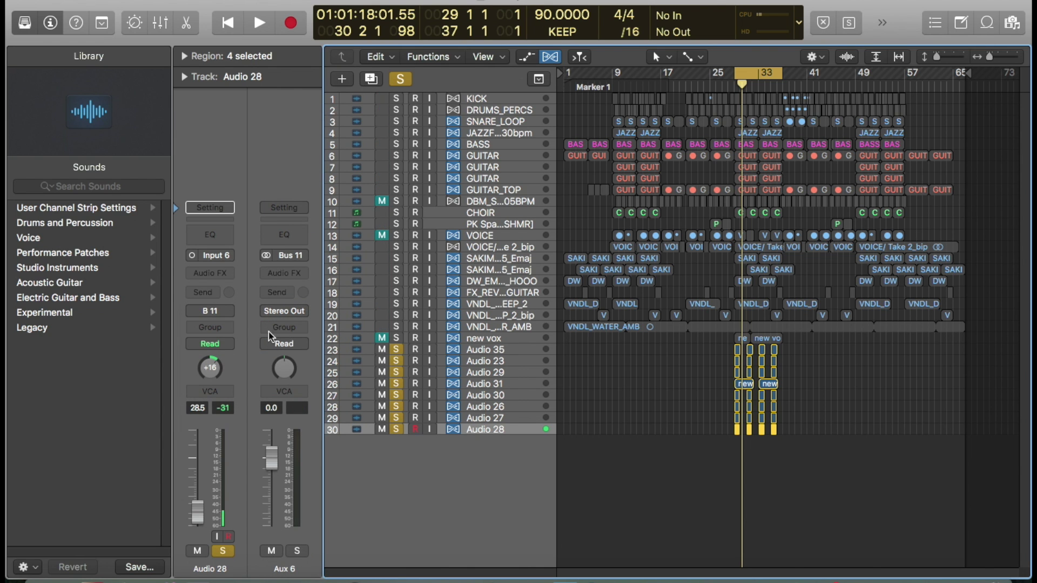
Return Audio 28's output to Bus 10, feeding Aux 5.
{"action": "left_click", "coordinate": [228, 312]}
{"action": "mouse_move", "coordinate": [225, 362]}
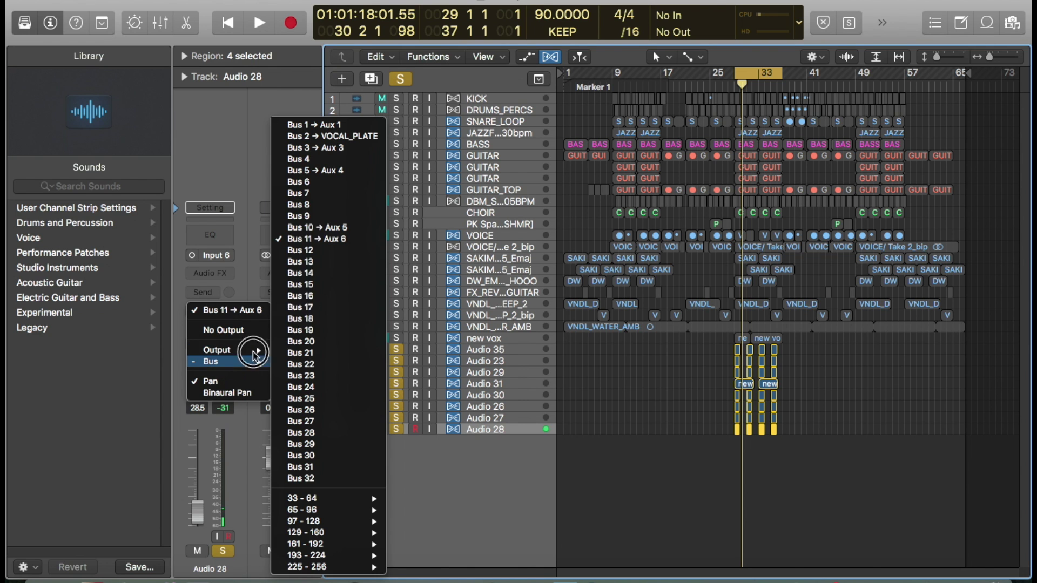
{"action": "left_click", "coordinate": [341, 230]}
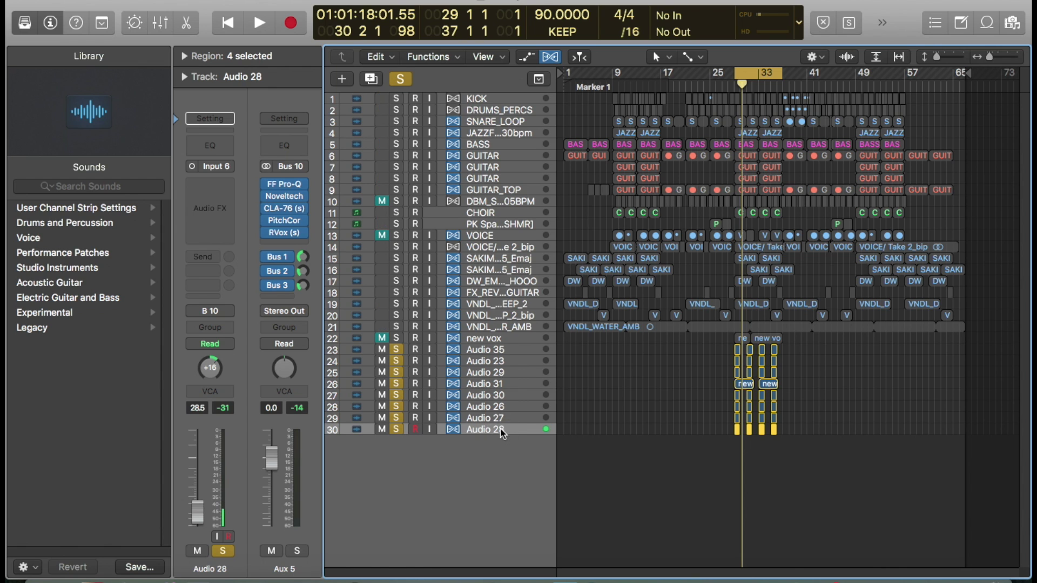
Inspect the inserts, sends and output routing on the Audio 26, Audio 35, Audio 23 and Audio 29 channel strips.
{"action": "left_click", "coordinate": [500, 406]}
{"action": "left_click", "coordinate": [498, 361]}
{"action": "left_click", "coordinate": [498, 351]}
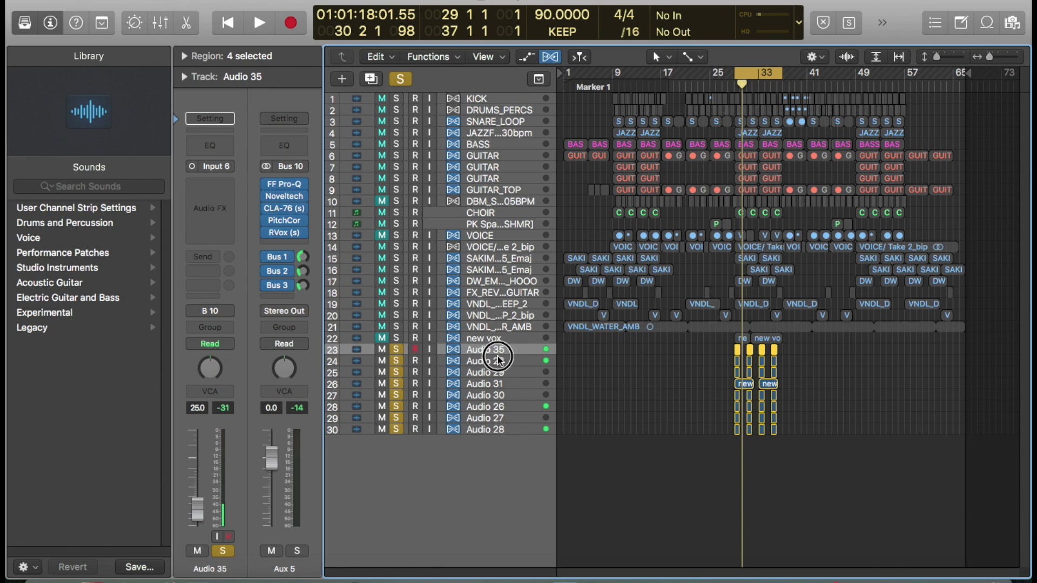
{"action": "left_click", "coordinate": [495, 363]}
{"action": "mouse_move", "coordinate": [211, 189]}
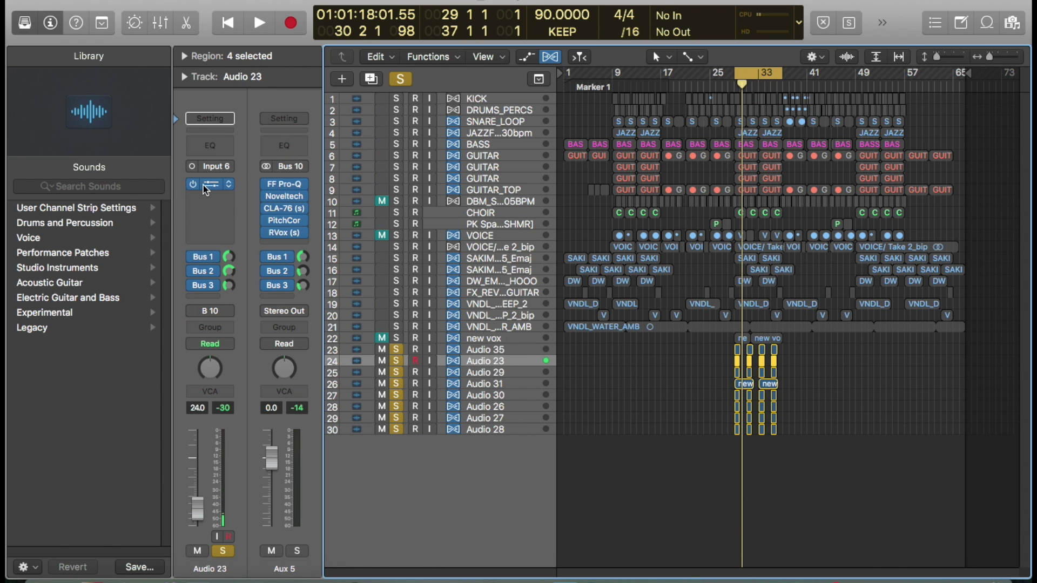
{"action": "left_click", "coordinate": [487, 371]}
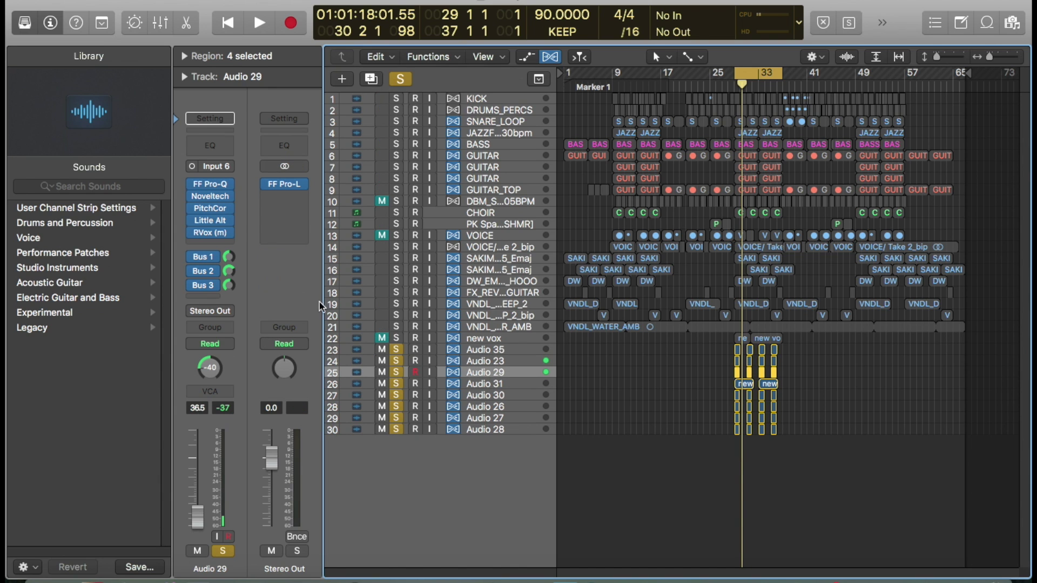
{"action": "left_click", "coordinate": [486, 360]}
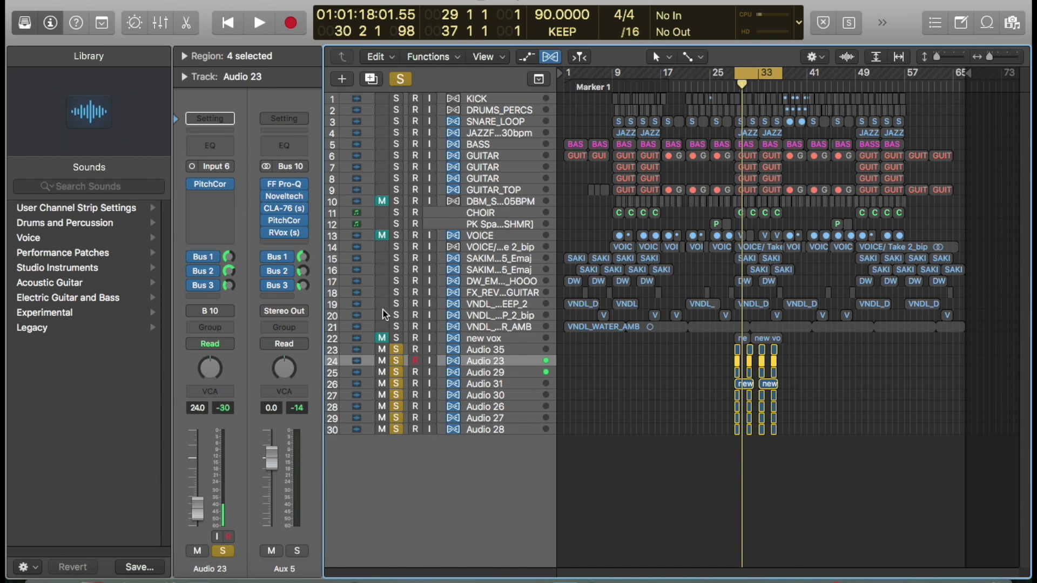
Inspect the Noveltech Vocal Enhancer on Aux 5 and Pitch Correction on Audio 23, closing each plug-in window.
{"action": "left_click", "coordinate": [285, 200]}
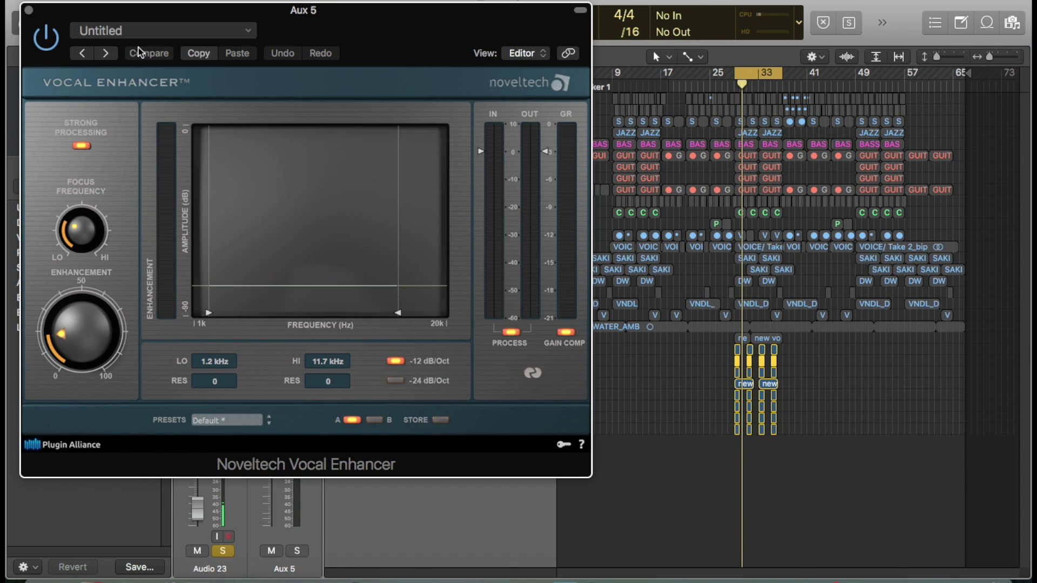
{"action": "left_click", "coordinate": [36, 13]}
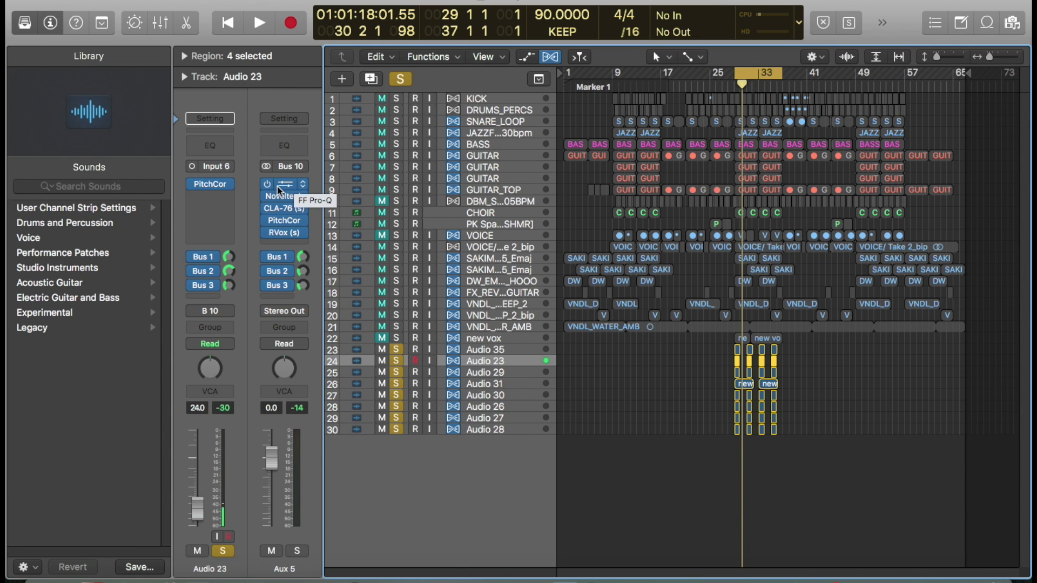
{"action": "left_click", "coordinate": [216, 186]}
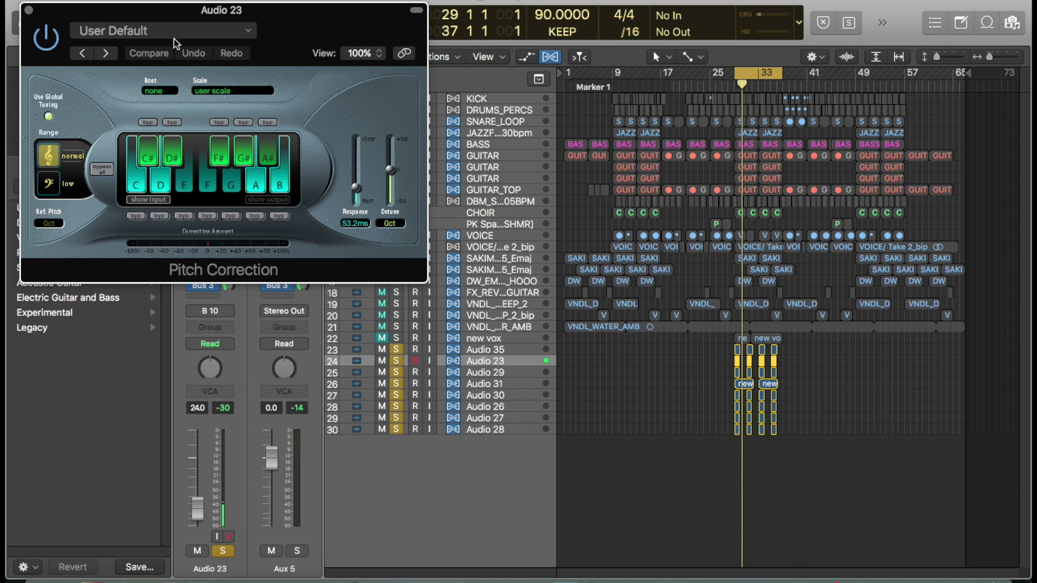
{"action": "left_click", "coordinate": [29, 10]}
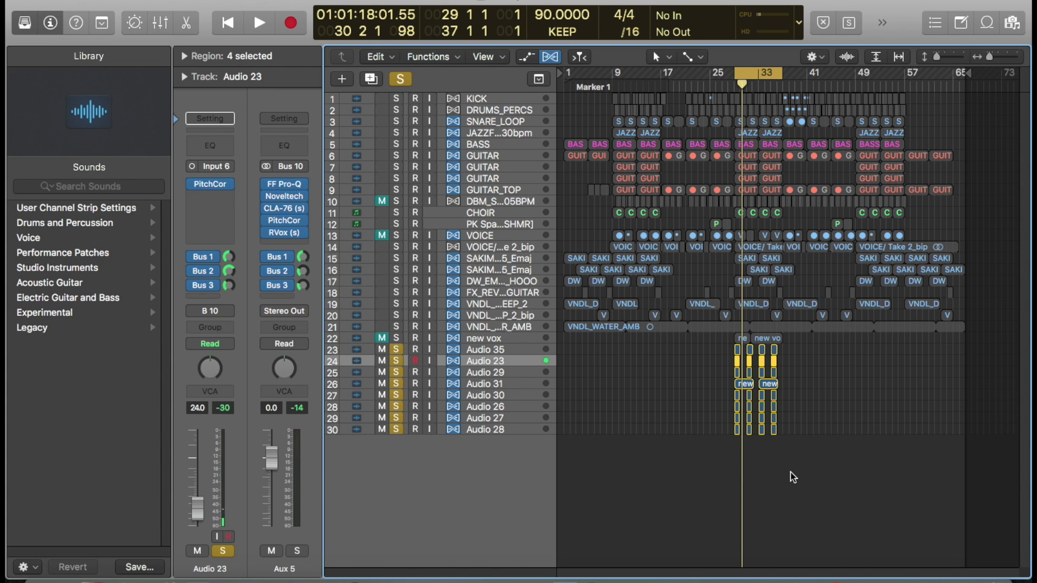
Look over the arrangement around bars 29 to 36 and from KICK down to the stacked vocals.
{"action": "left_click_drag", "start_coordinate": [808, 478], "coordinate": [693, 312]}
{"action": "scroll", "coordinate": [701, 334], "scroll_direction": "up", "scroll_amount": 10}
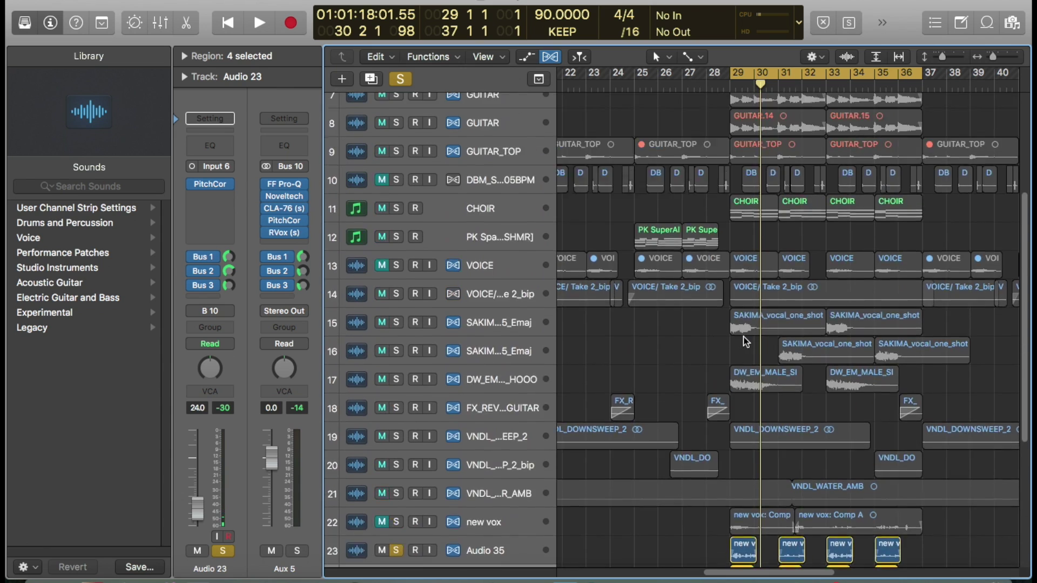
{"action": "left_click", "coordinate": [749, 343], "text": "ctrl+alt"}
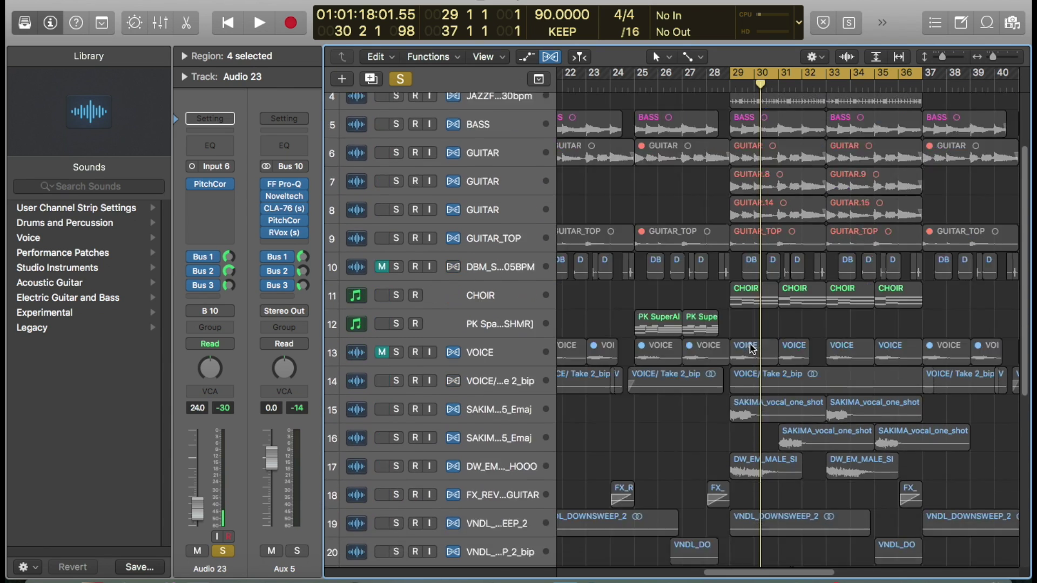
{"action": "scroll", "coordinate": [751, 345], "scroll_direction": "up", "scroll_amount": 10}
{"action": "scroll", "coordinate": [750, 346], "scroll_direction": "down", "scroll_amount": 10}
{"action": "scroll", "coordinate": [749, 345], "scroll_direction": "up", "scroll_amount": 10}
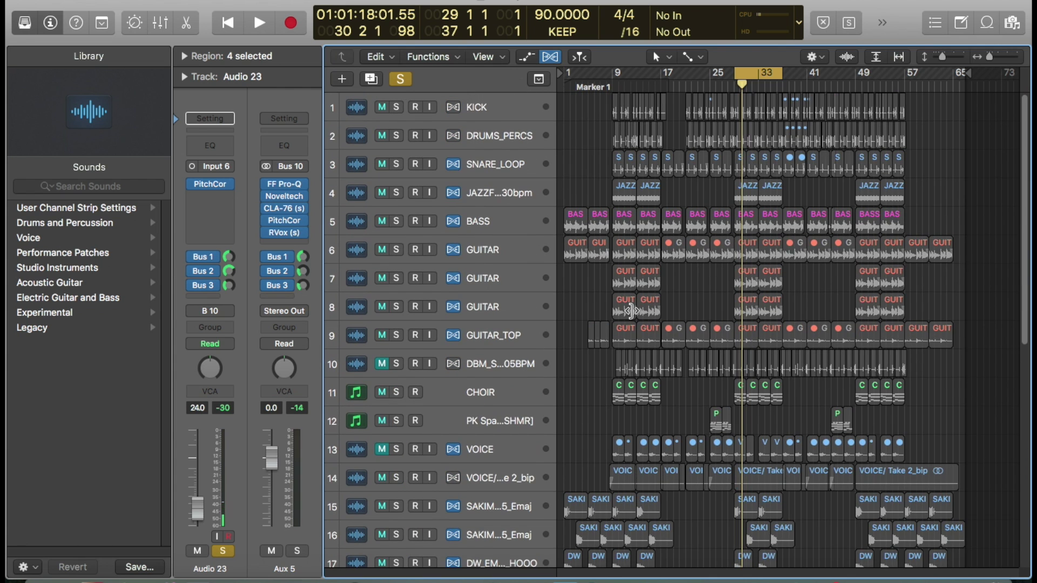
{"action": "scroll", "coordinate": [646, 326], "scroll_direction": "down", "scroll_amount": 10}
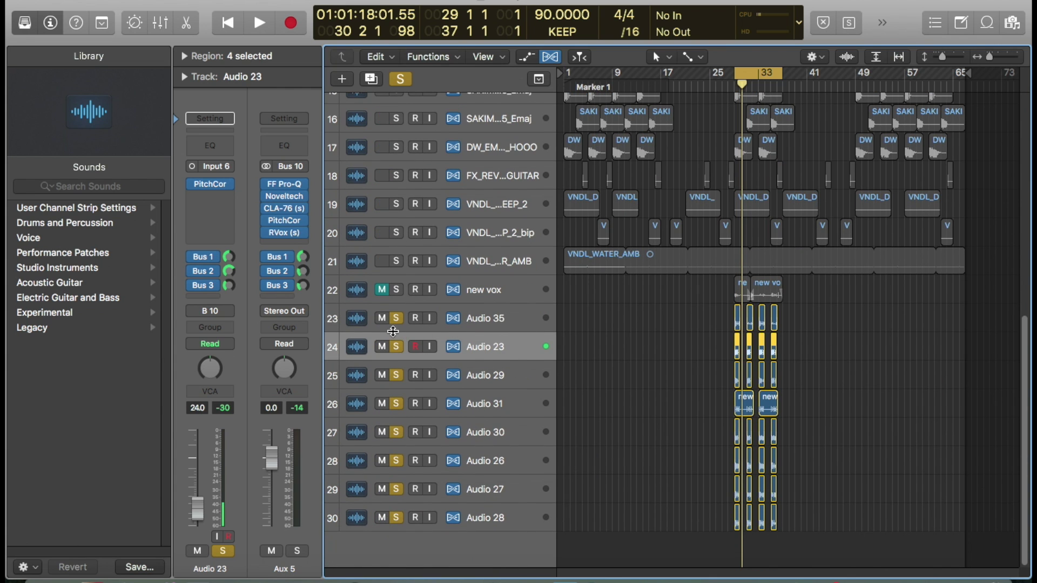
Turn off solo on the stacked vocal tracks from Audio 35 to Audio 28 and fit all tracks in view.
{"action": "left_click", "coordinate": [396, 318]}
{"action": "scroll", "coordinate": [425, 420], "scroll_direction": "up", "scroll_amount": 3}
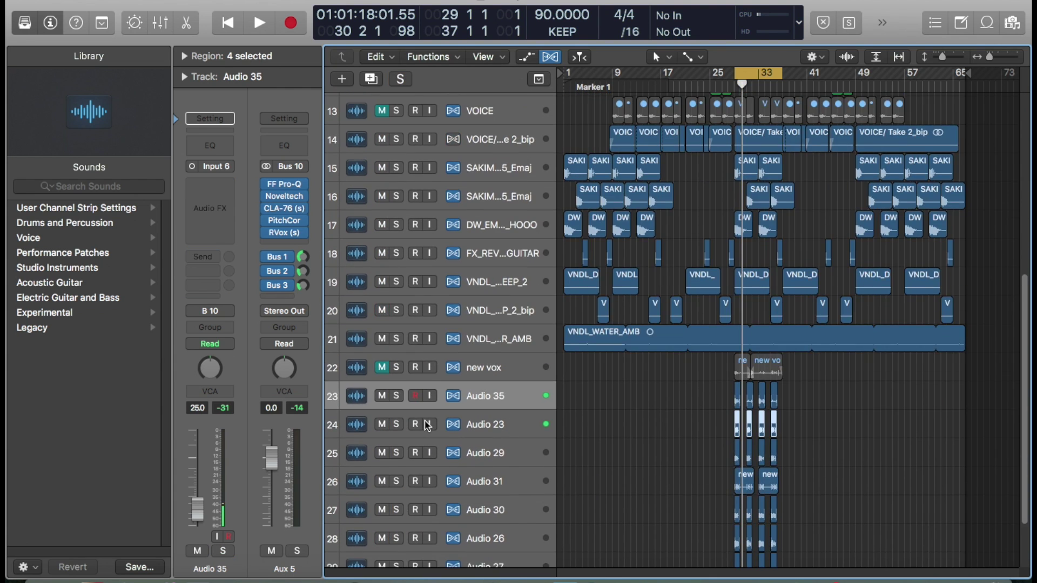
{"action": "key", "text": "super+Up"}
{"action": "scroll", "coordinate": [427, 427], "scroll_direction": "down", "scroll_amount": 10}
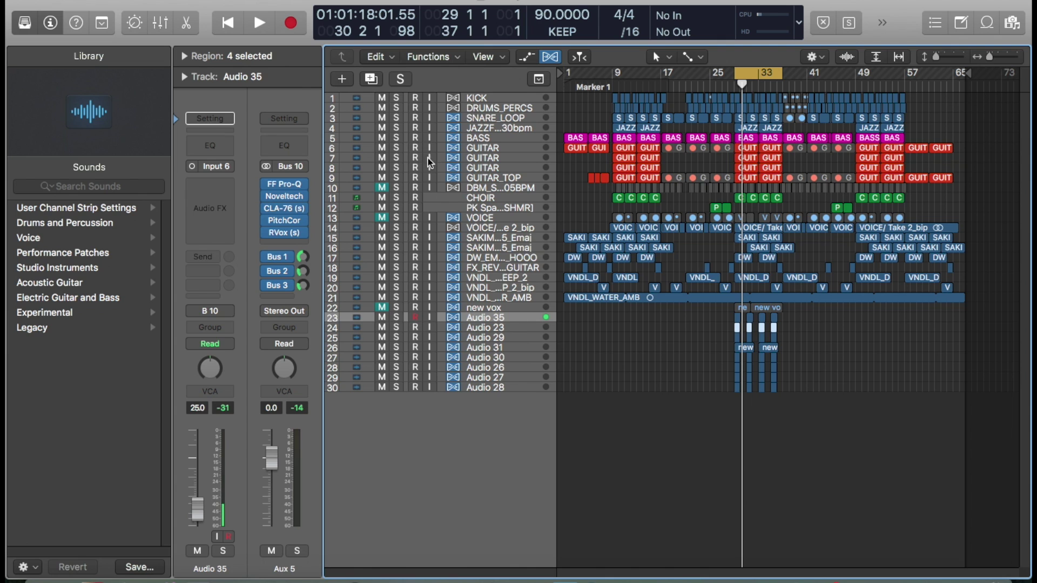
Inspect the inserts and sends of the DW_EM HOOO, VOICE/ Take 2_bip, upper SAKIMA and VOICE tracks.
{"action": "left_click", "coordinate": [508, 265]}
{"action": "left_click", "coordinate": [510, 258]}
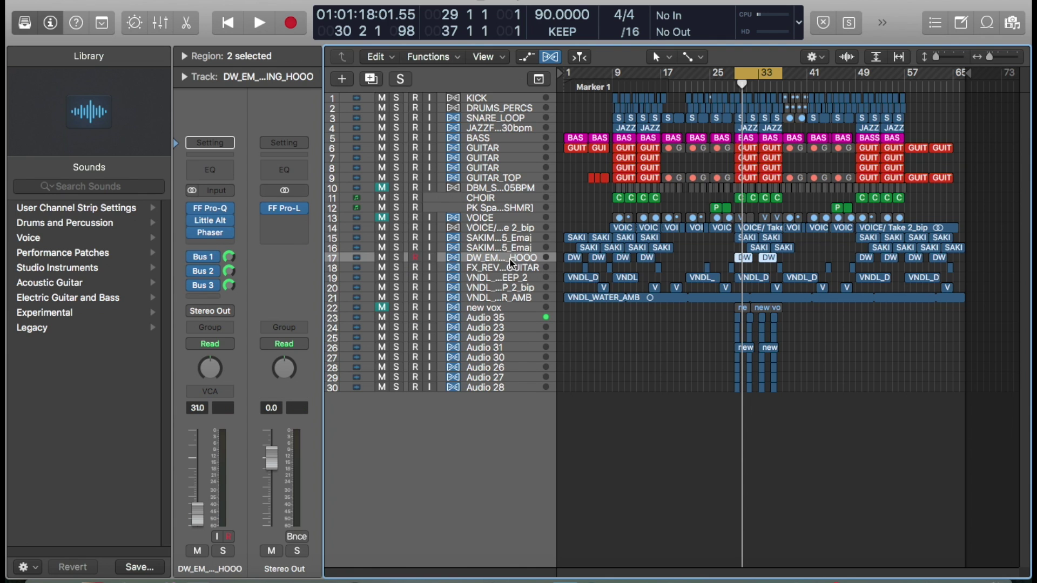
{"action": "left_click", "coordinate": [508, 227]}
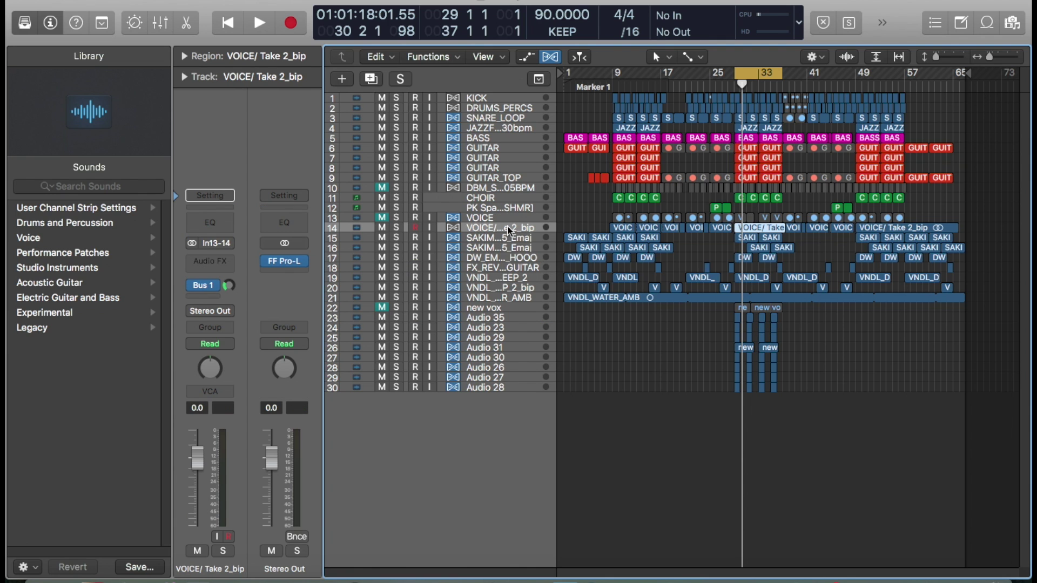
{"action": "left_click", "coordinate": [502, 238]}
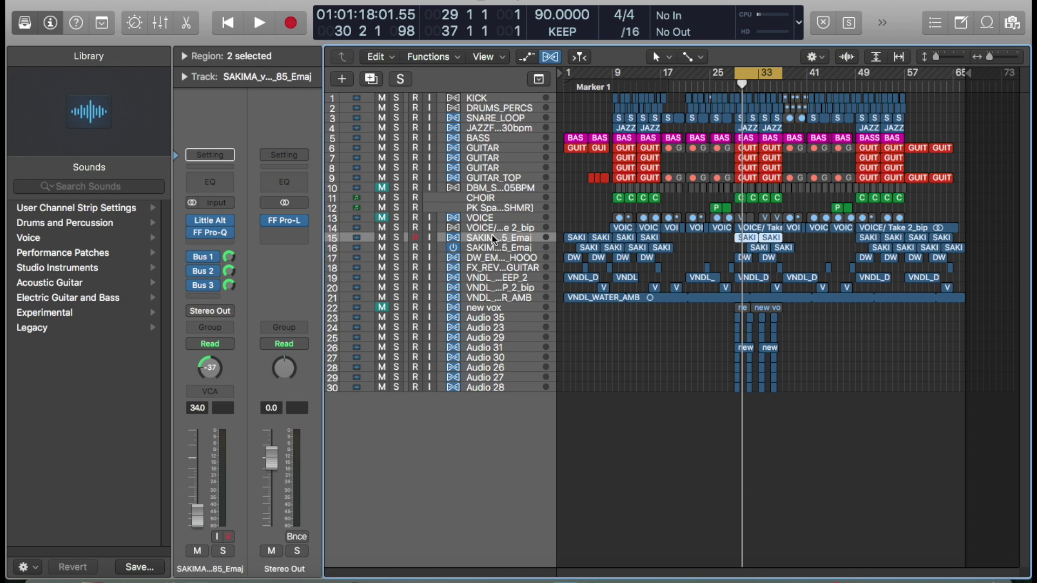
{"action": "left_click", "coordinate": [490, 229]}
{"action": "left_click", "coordinate": [487, 218]}
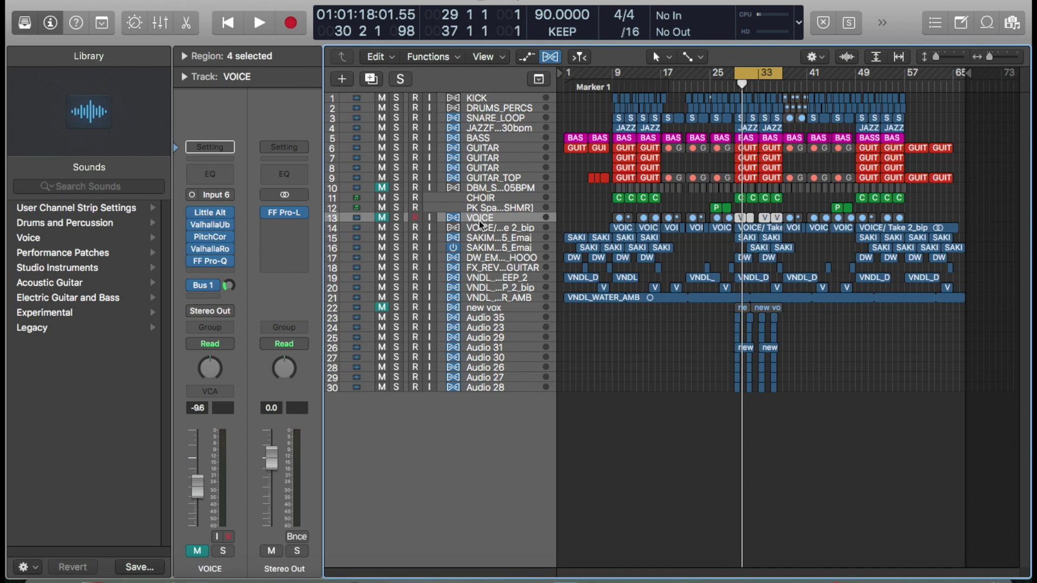